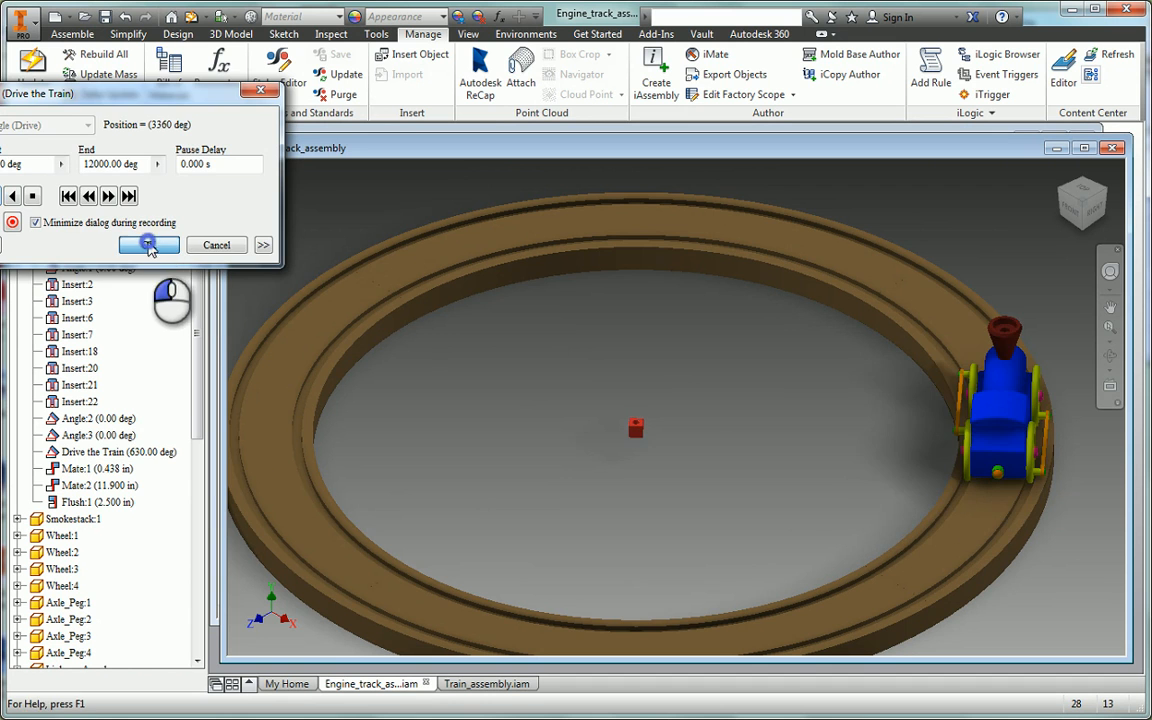
- Close the running drive animation, switch to Train_assembly, and play its Drive the Train constraint from the start to preview the wheel motion
left_click(150, 245)
left_click(480, 684)
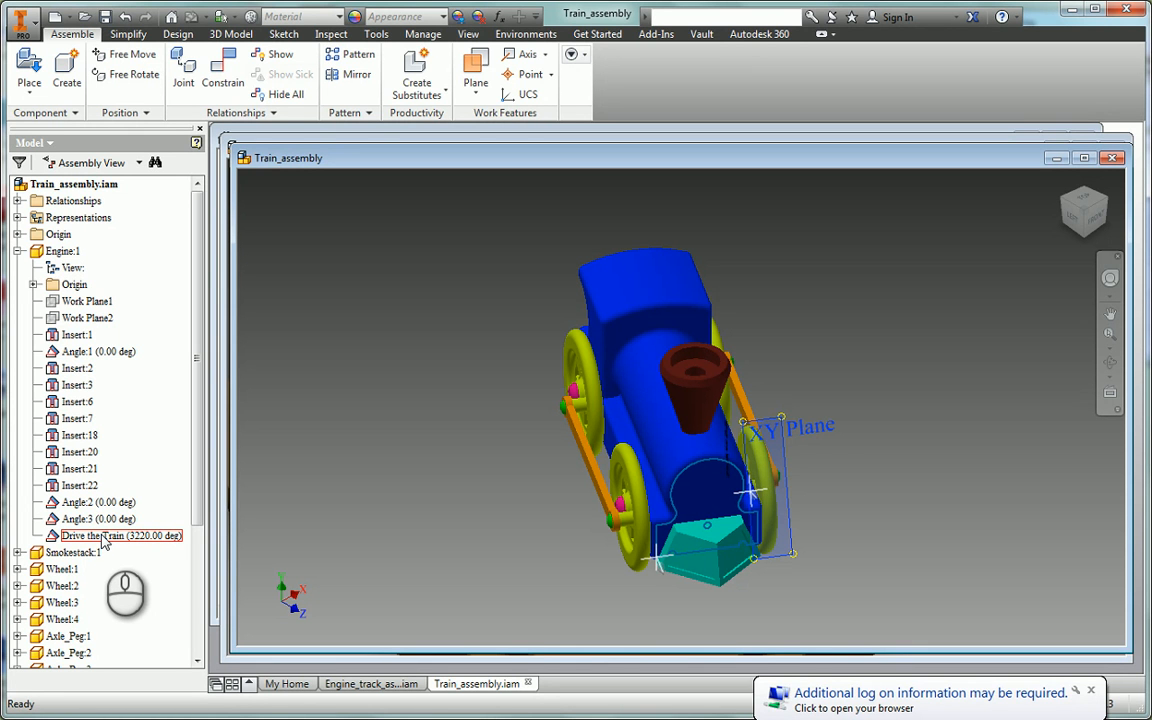
left_click(104, 538)
right_click(104, 538)
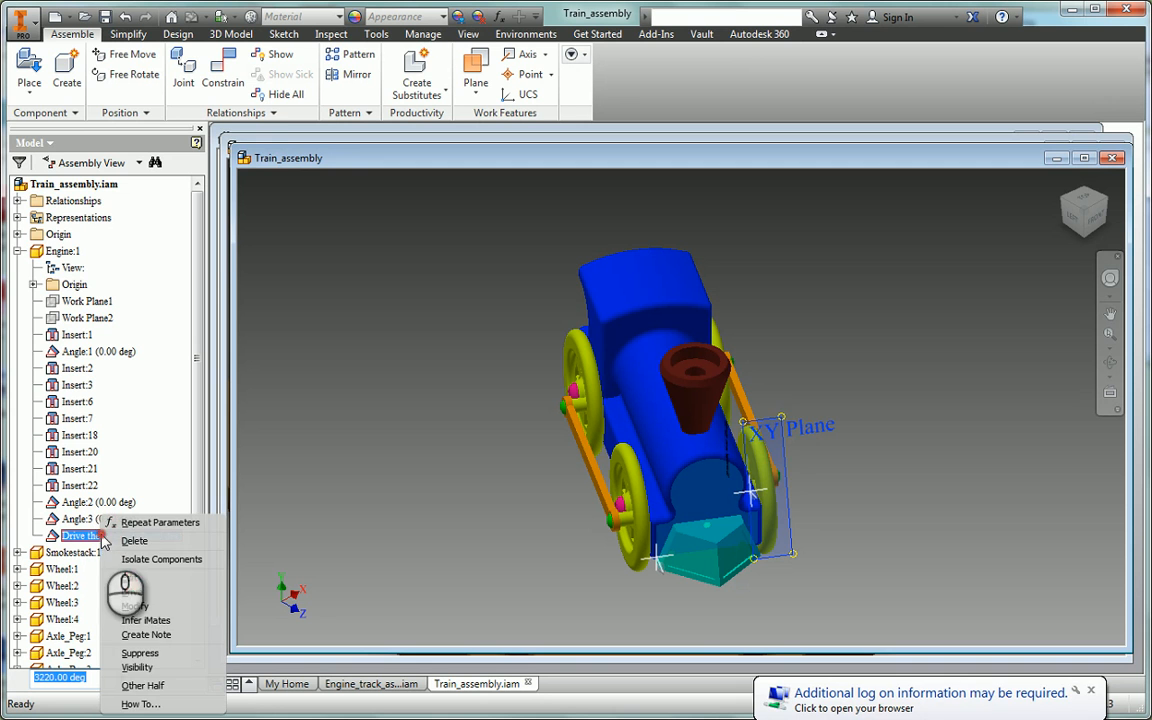
left_click(127, 597)
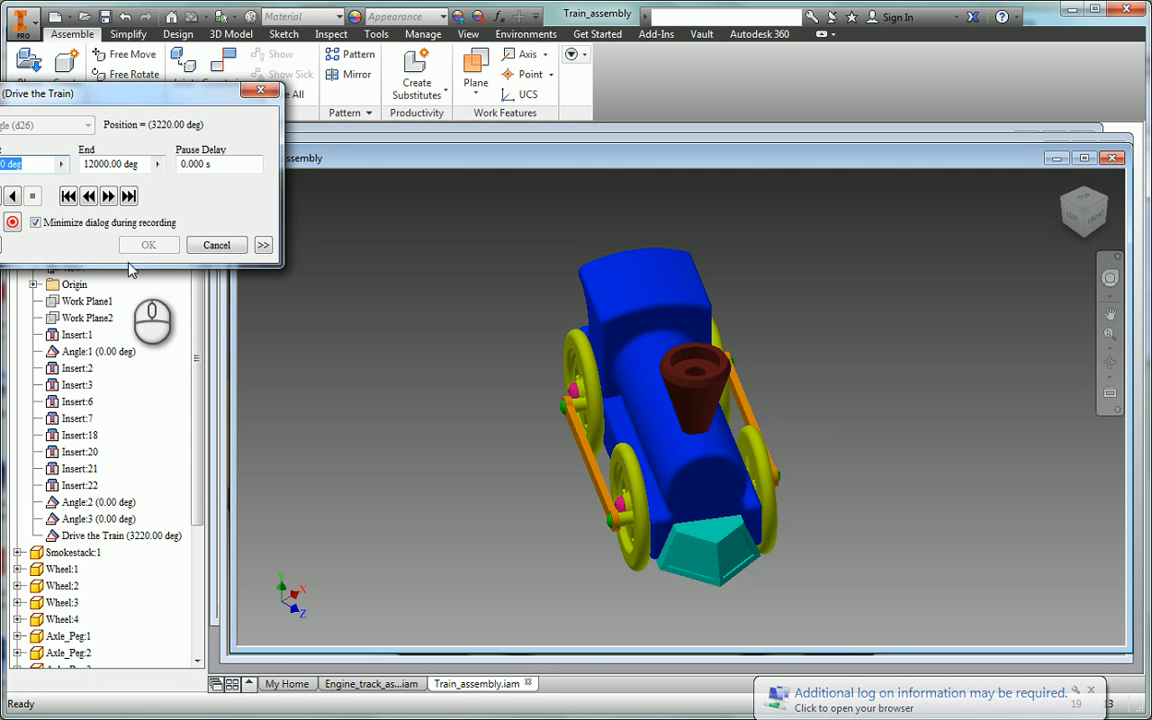
left_click(67, 196)
left_click(12, 196)
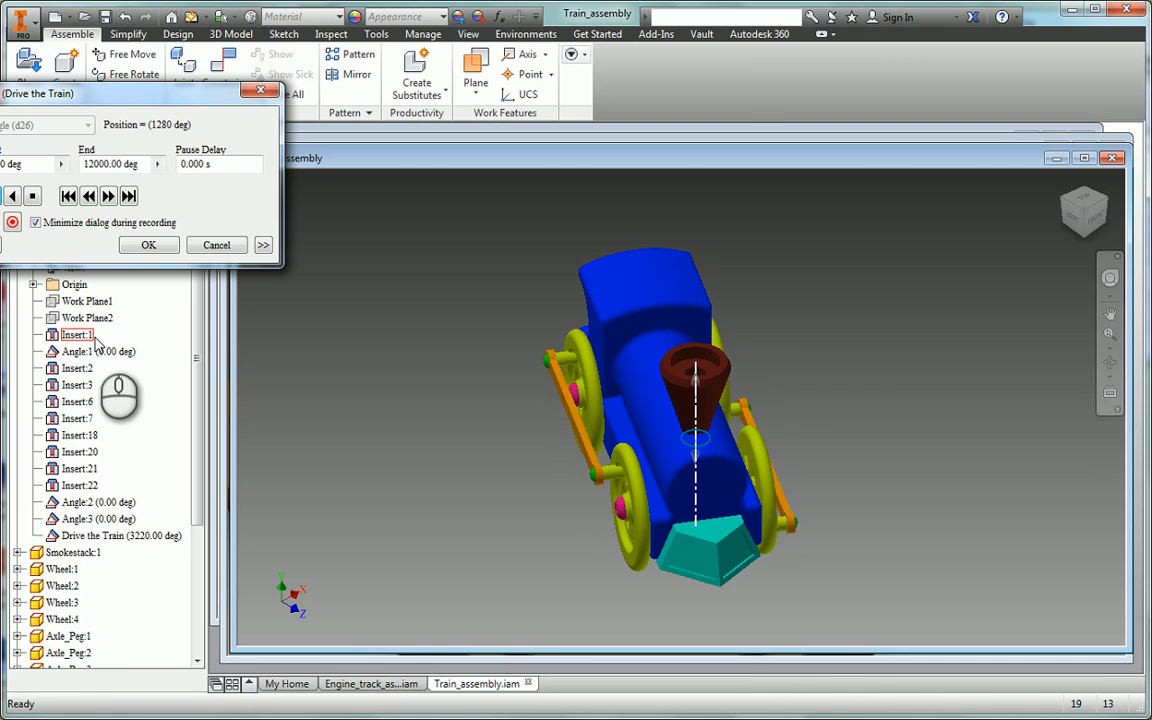
left_click(160, 246)
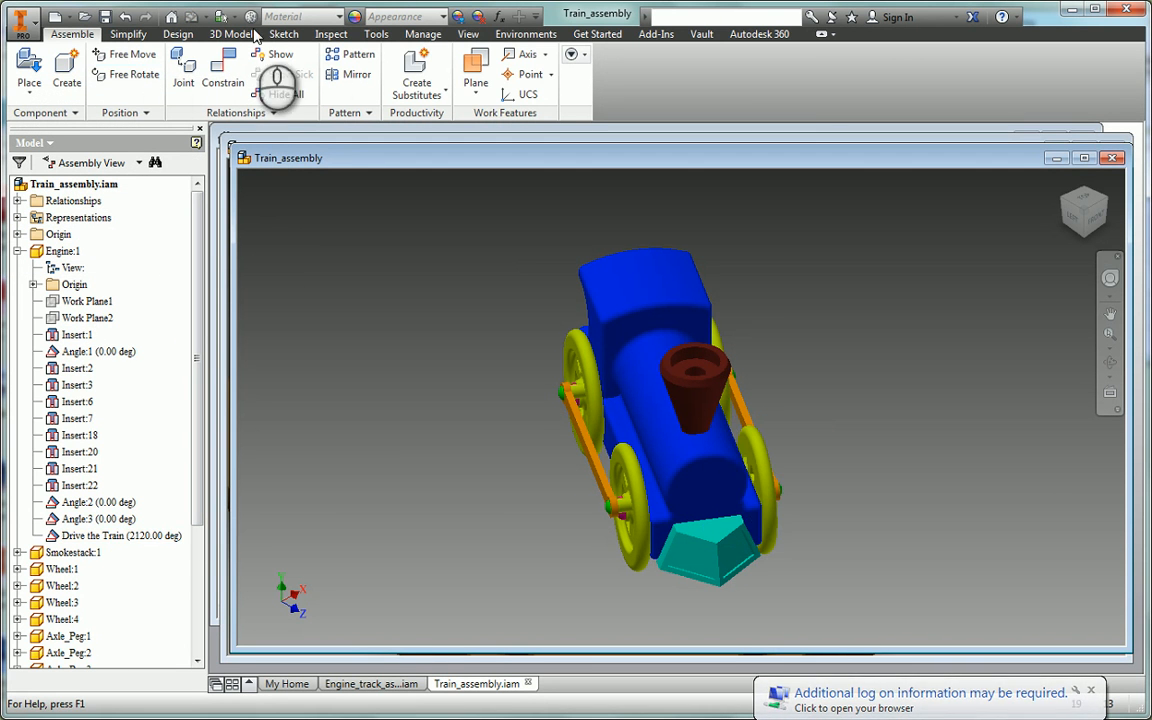
- Rename model parameter d26, the angle of the Drive the Train constraint, to Drive
left_click(425, 35)
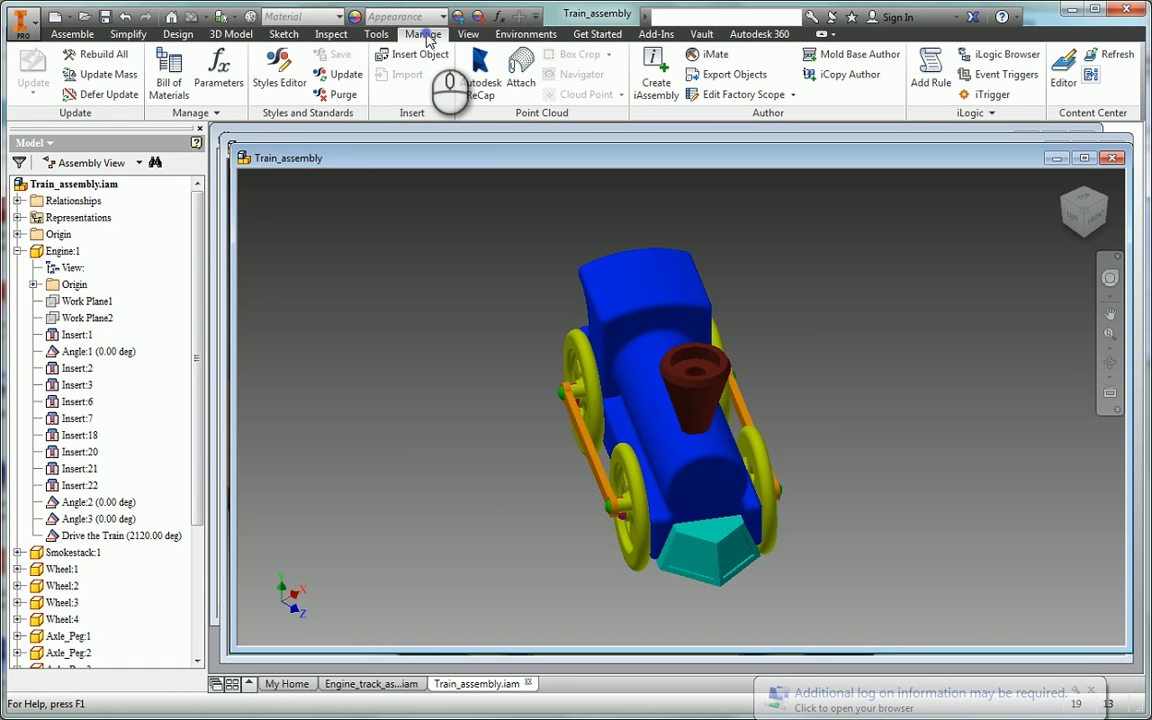
left_click(219, 84)
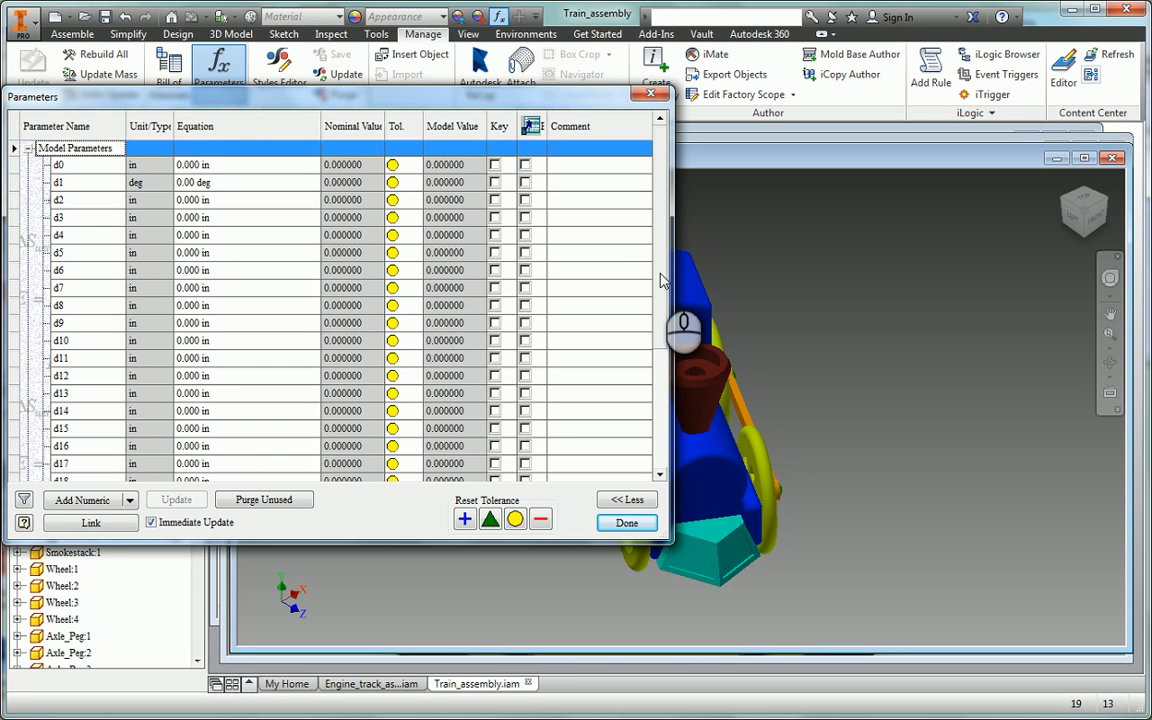
scroll(200, 318, "down", 3)
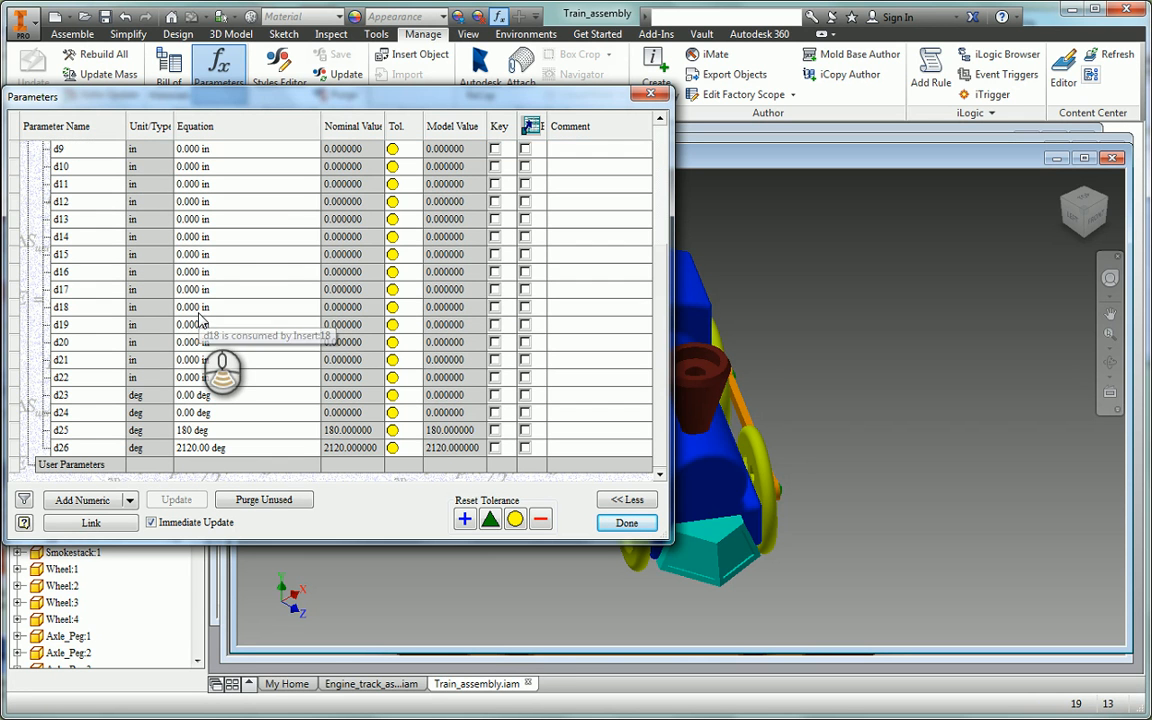
left_click(73, 450)
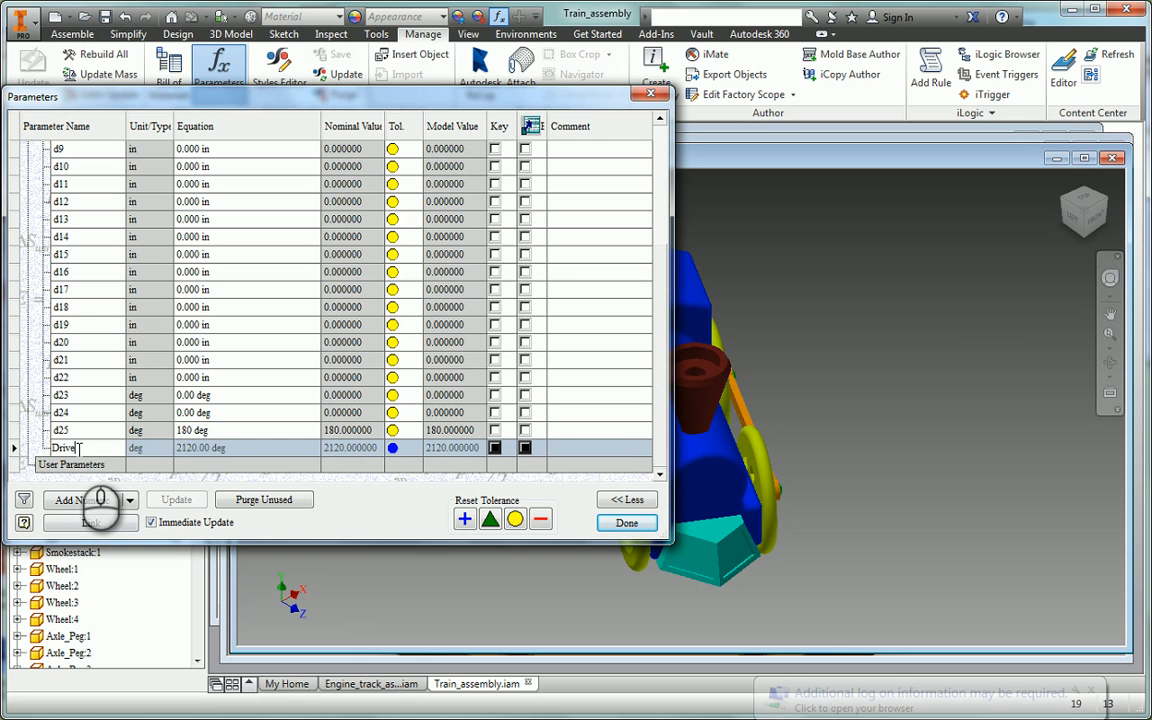
left_click(628, 524)
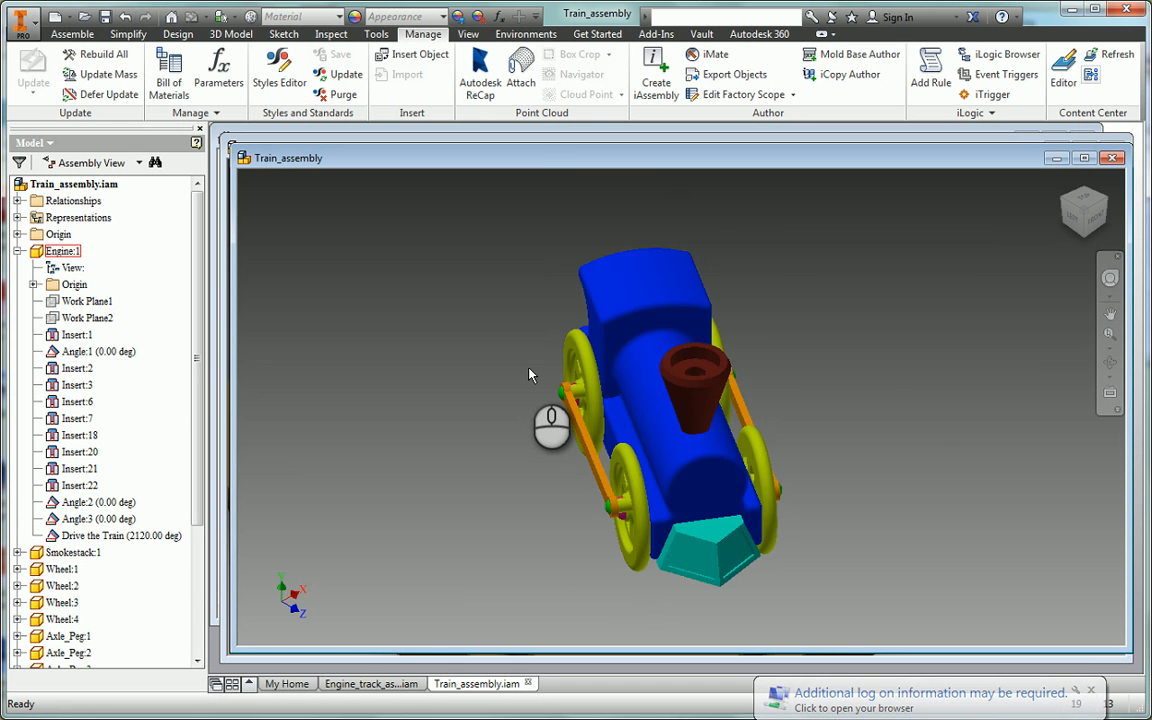
- Place one instance of the Track component in the empty space beside the train
scroll(548, 400, "down", 5)
left_click(1110, 313)
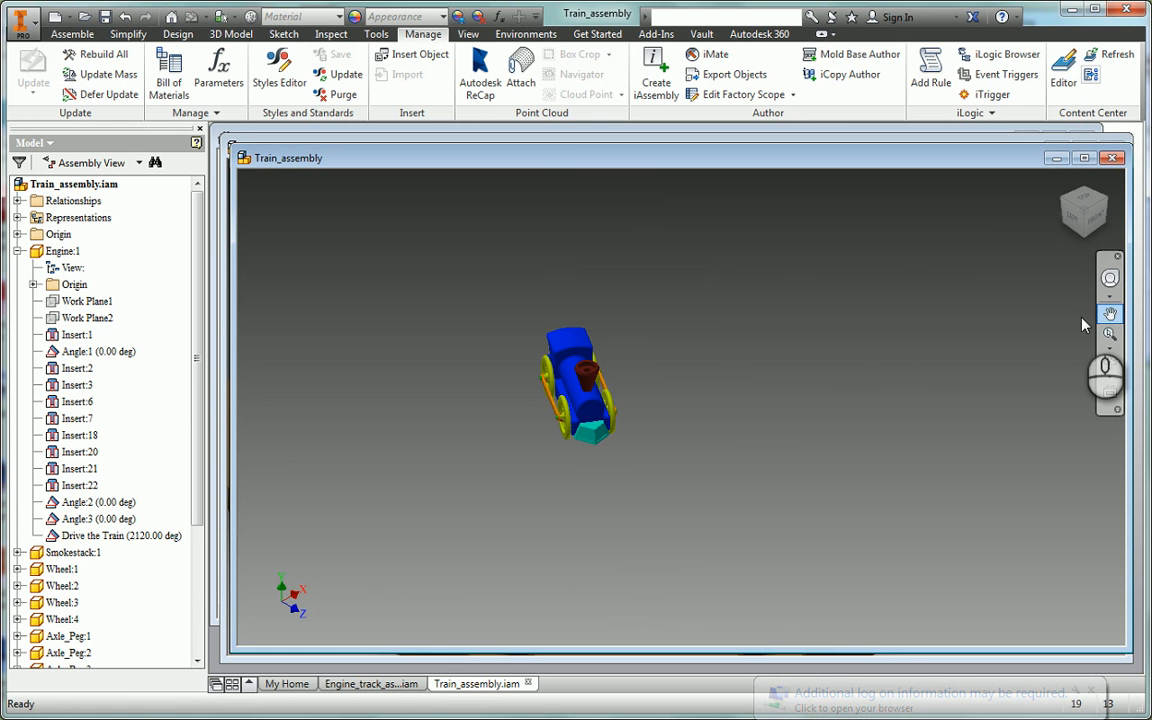
left_click_drag(589, 370, 899, 391)
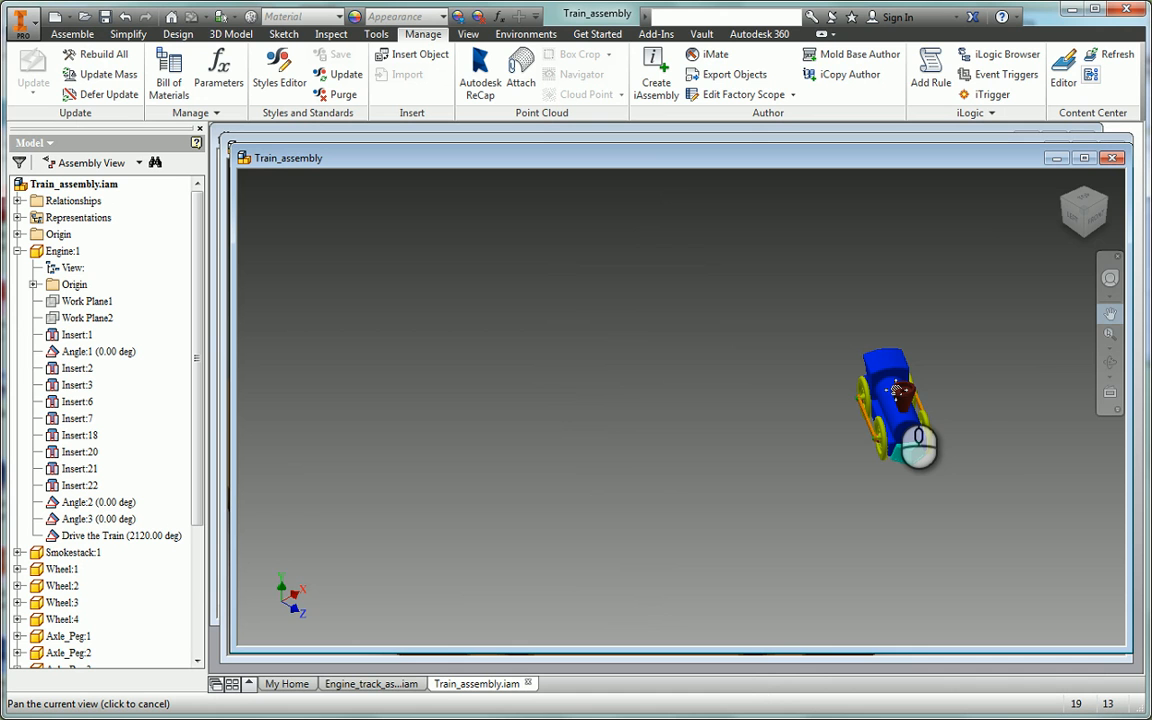
left_click_drag(899, 392, 1011, 420)
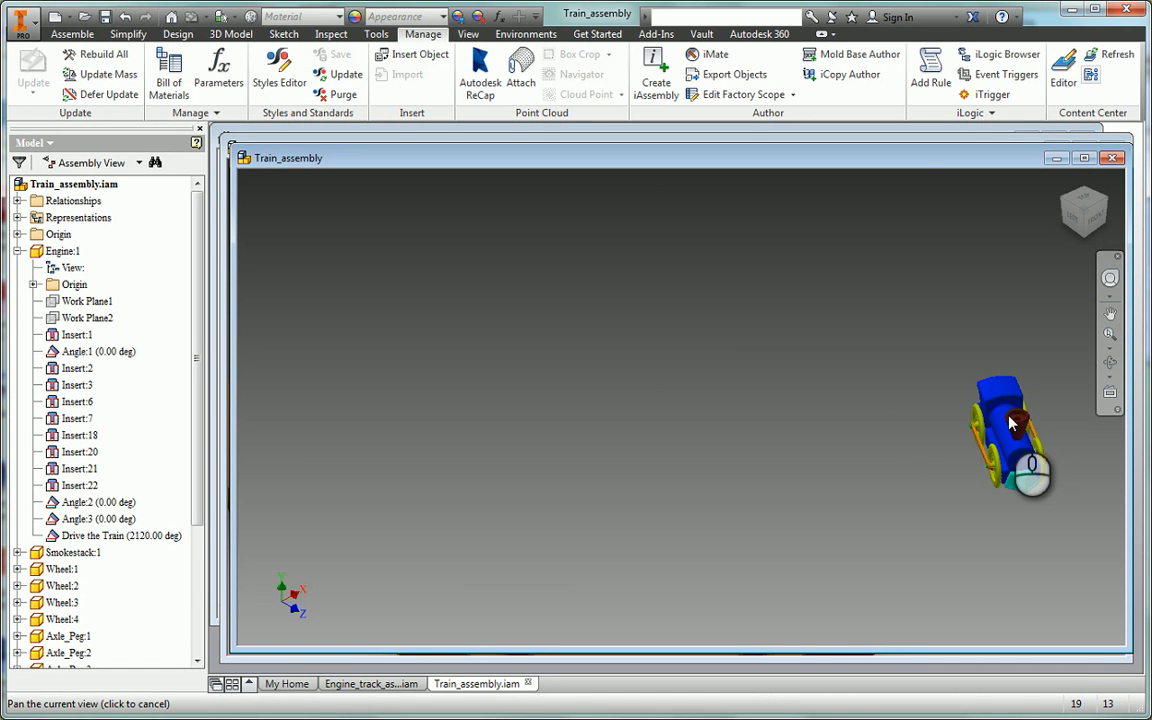
key("Escape")
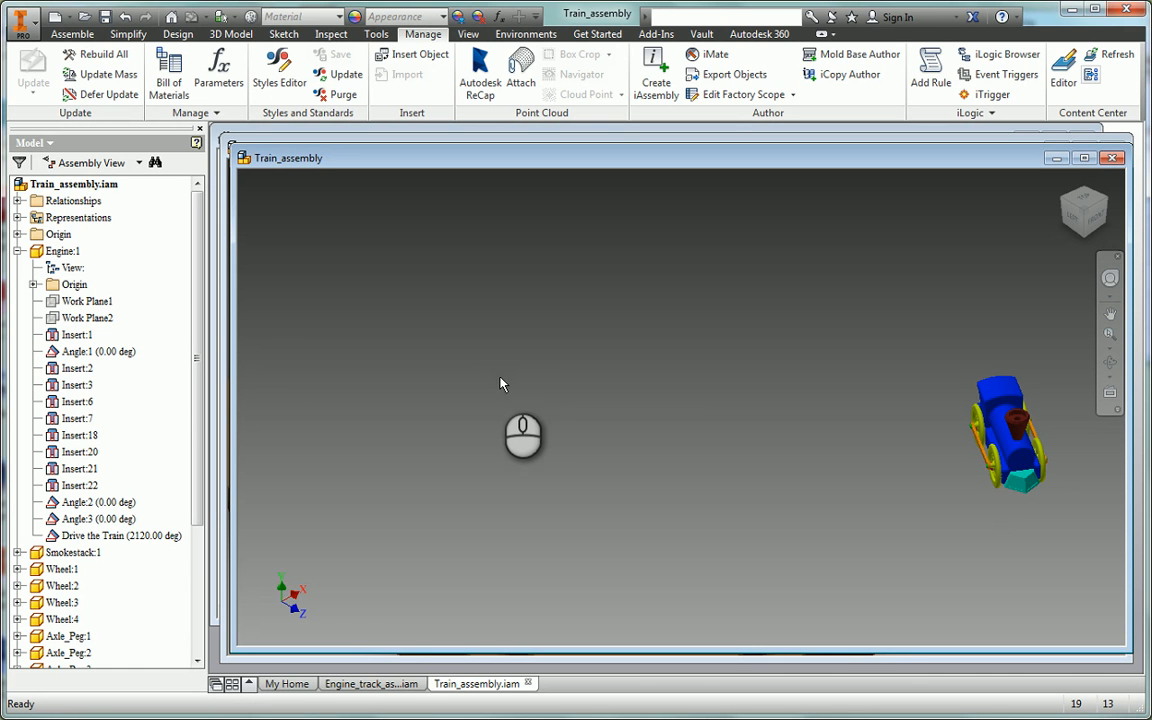
left_click(70, 34)
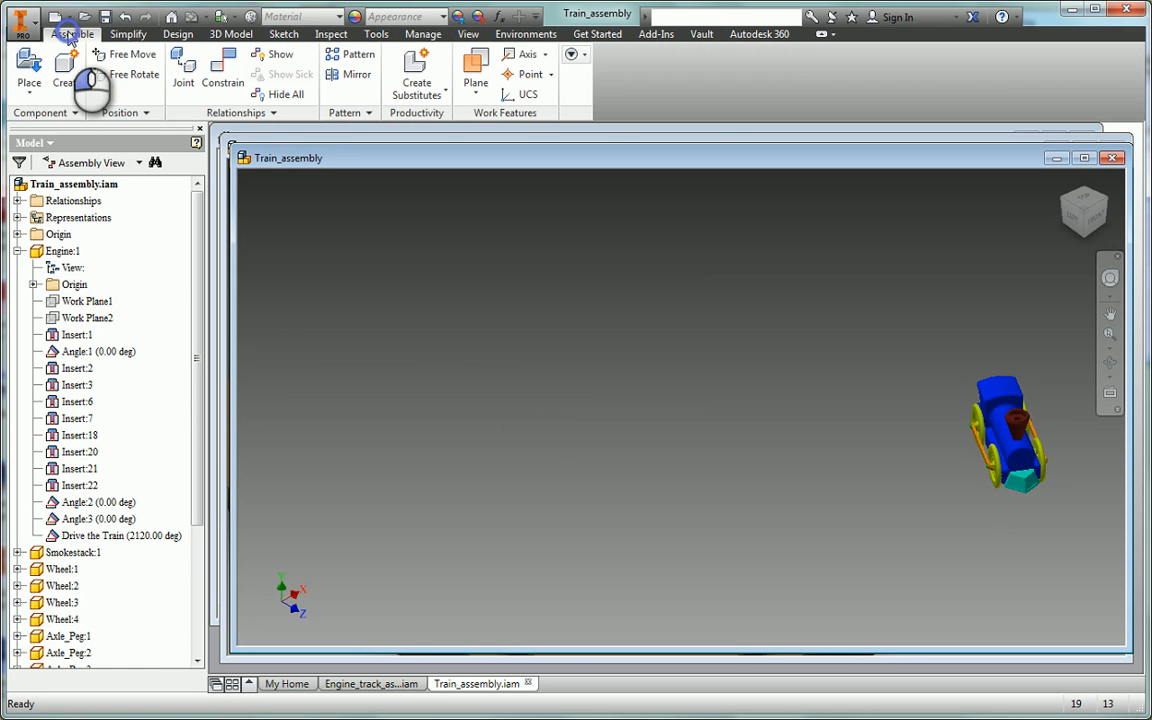
left_click(28, 70)
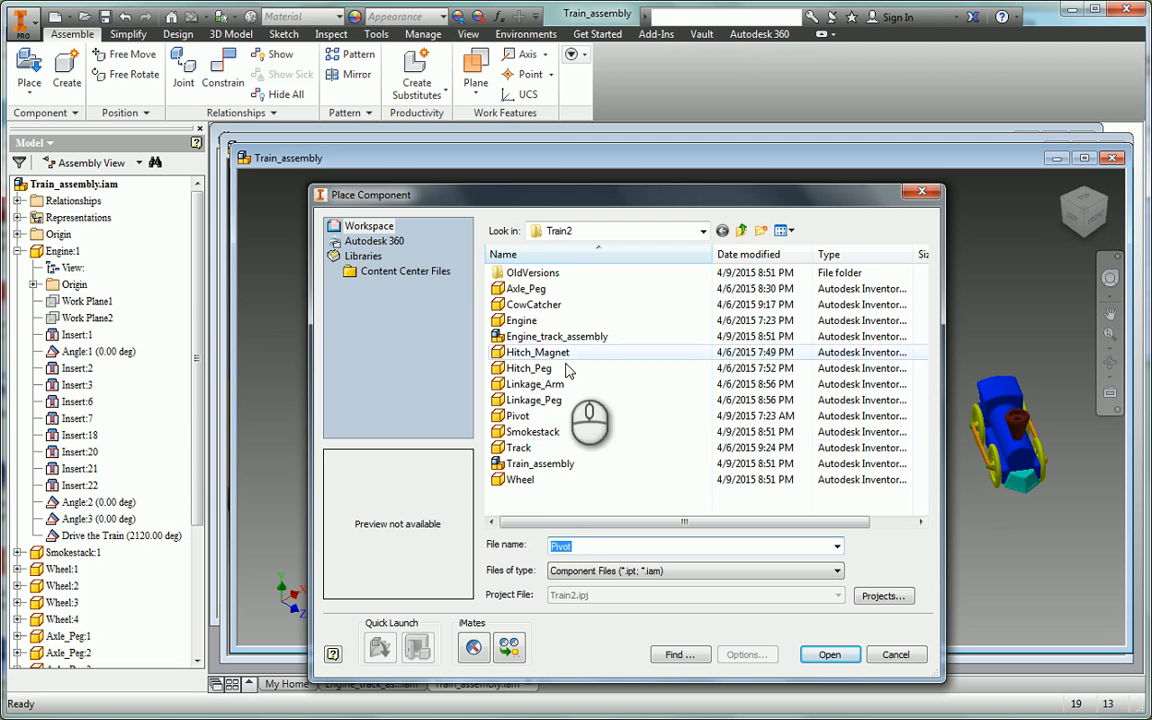
left_click(516, 447)
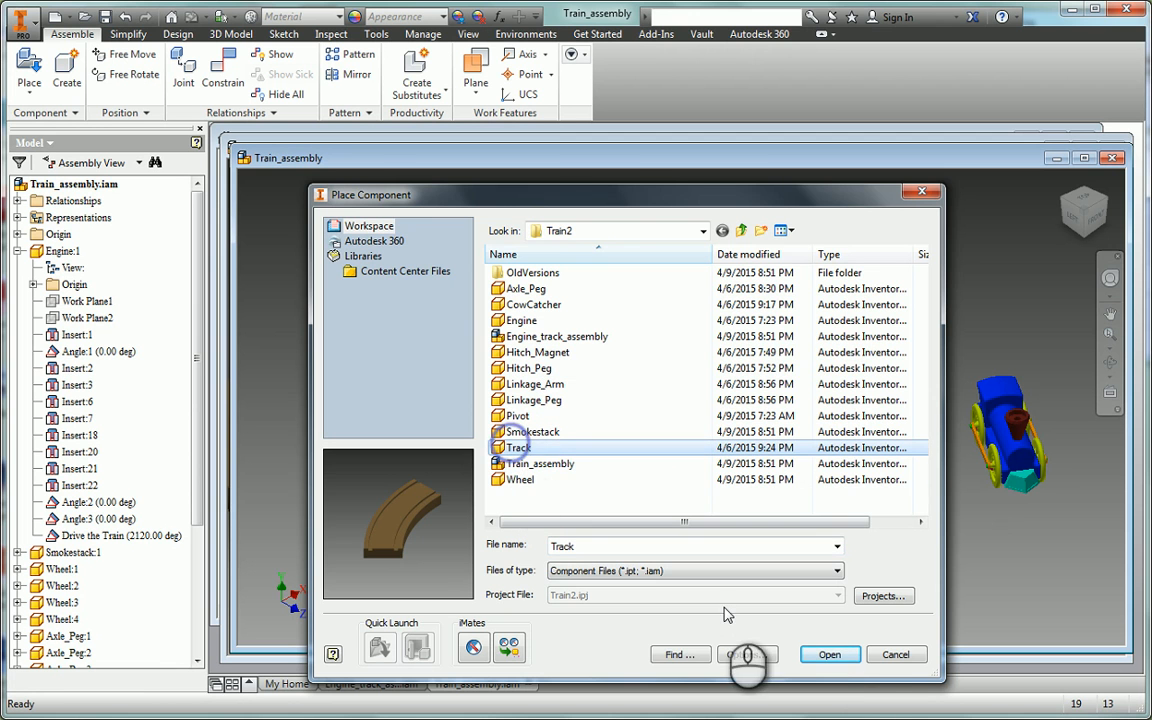
left_click(829, 654)
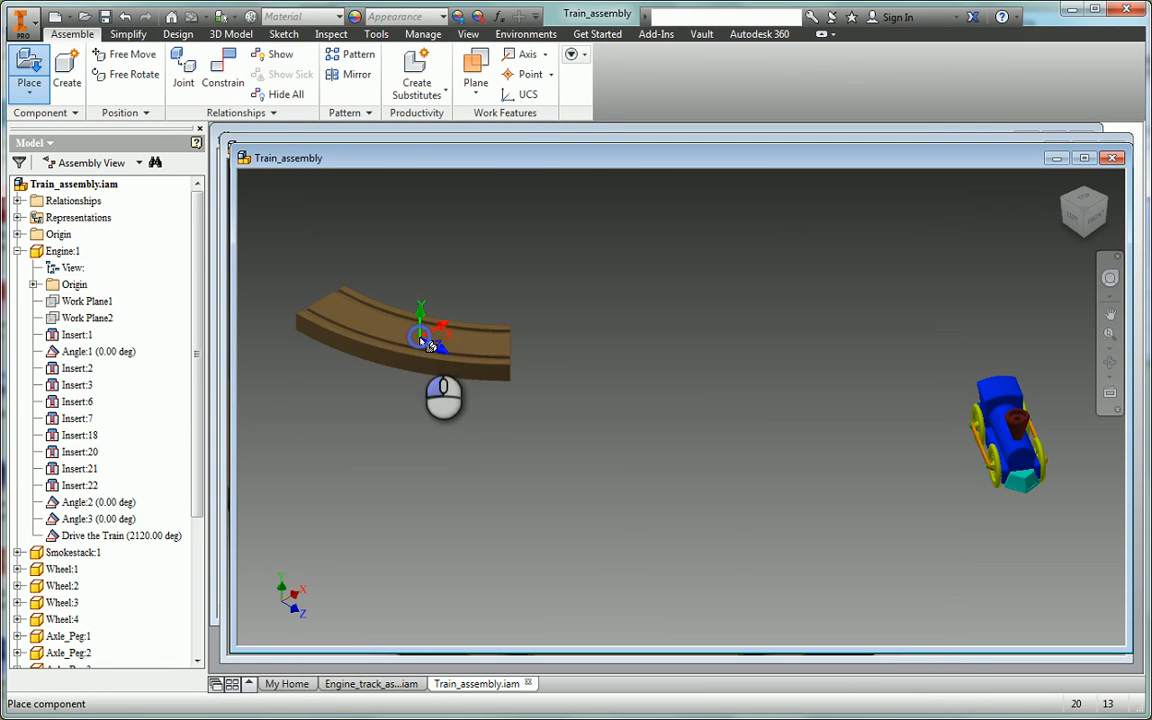
right_click(518, 358)
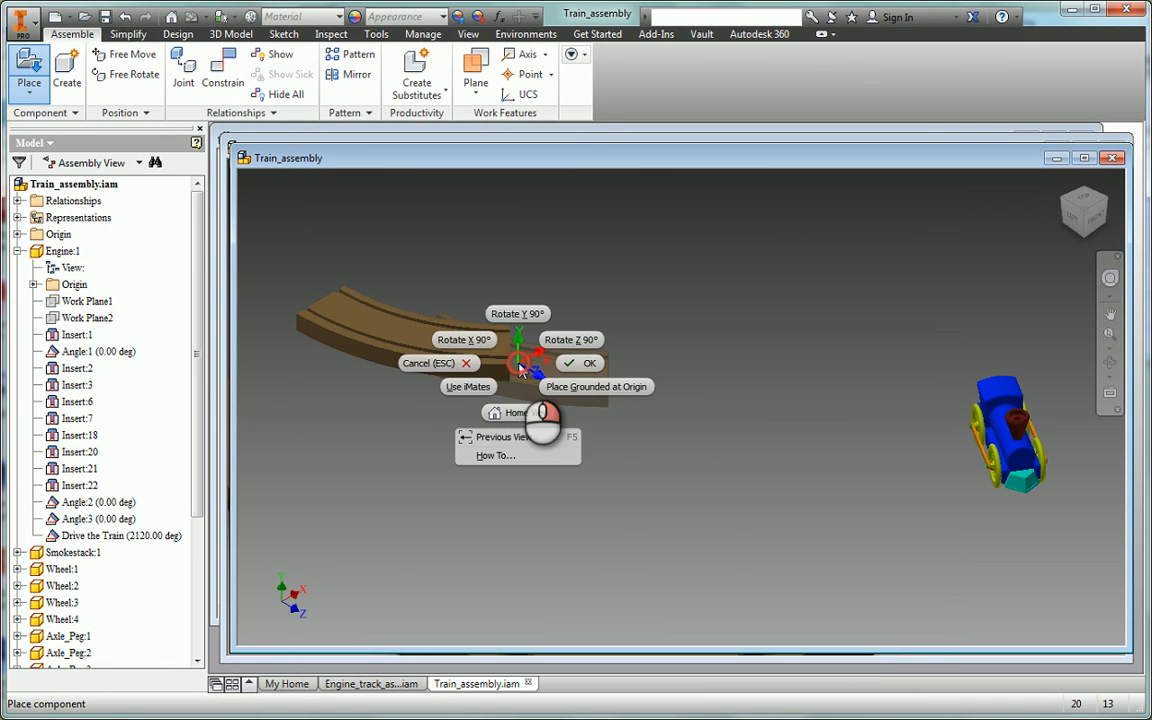
left_click(588, 364)
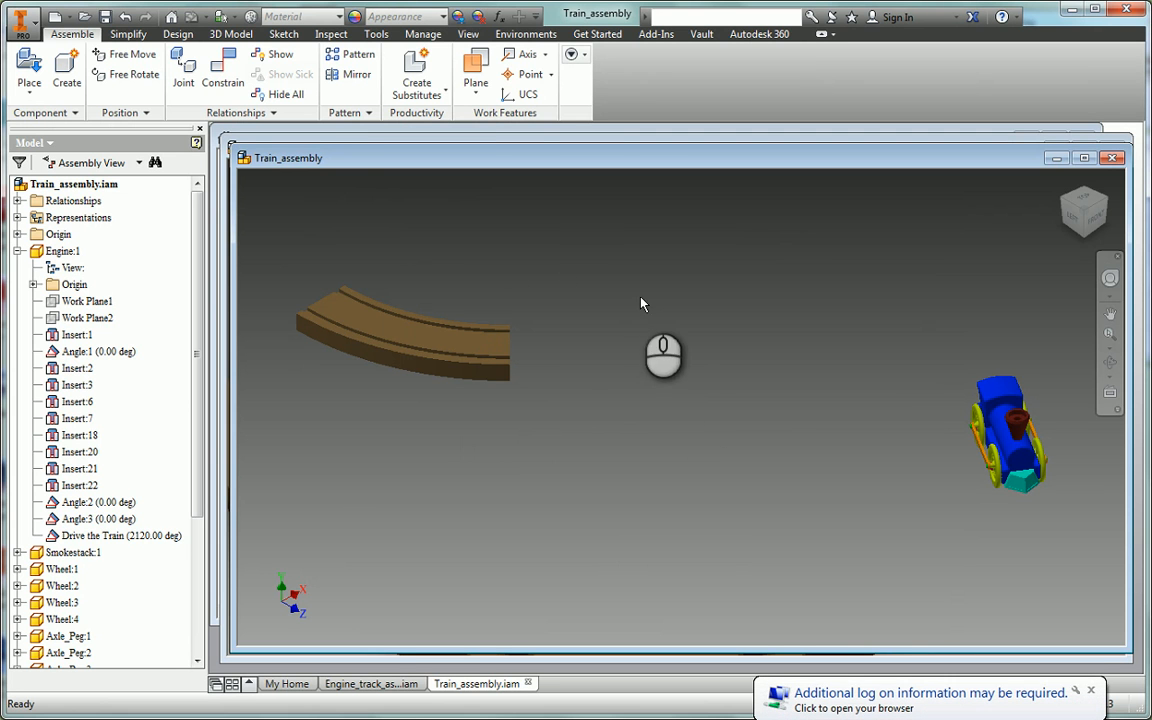
- Set up a circular component pattern of the track piece, using its curved inner side to define the rotation axis
left_click(335, 62)
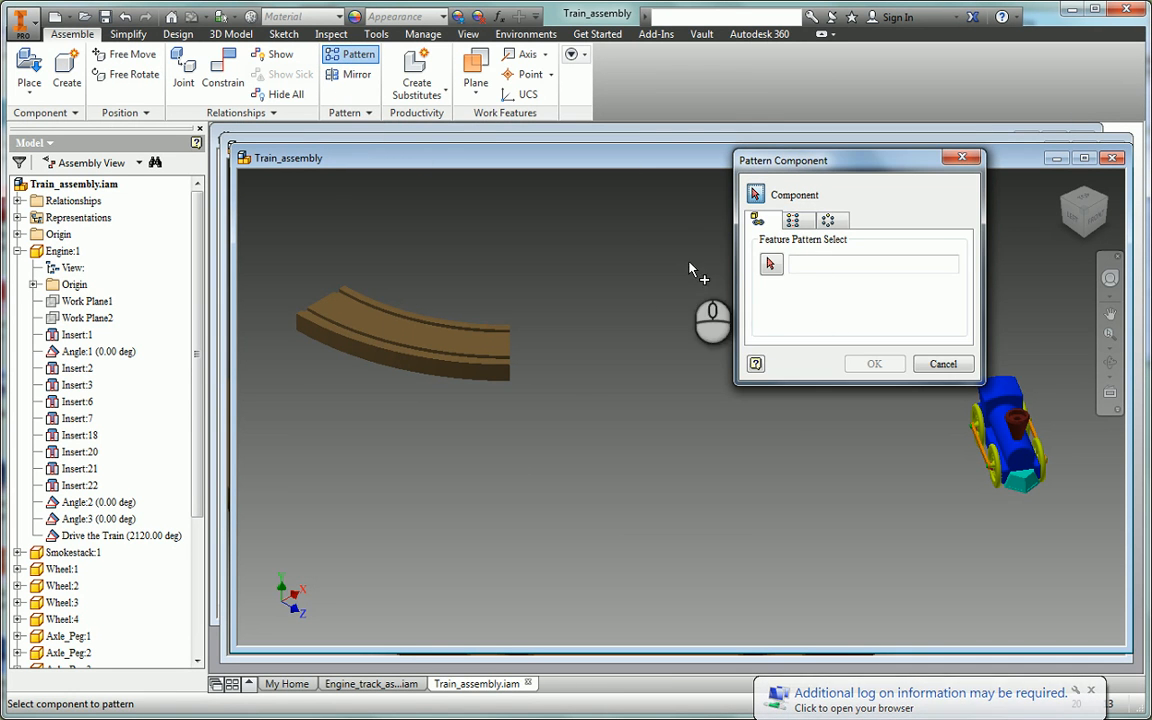
left_click(478, 357)
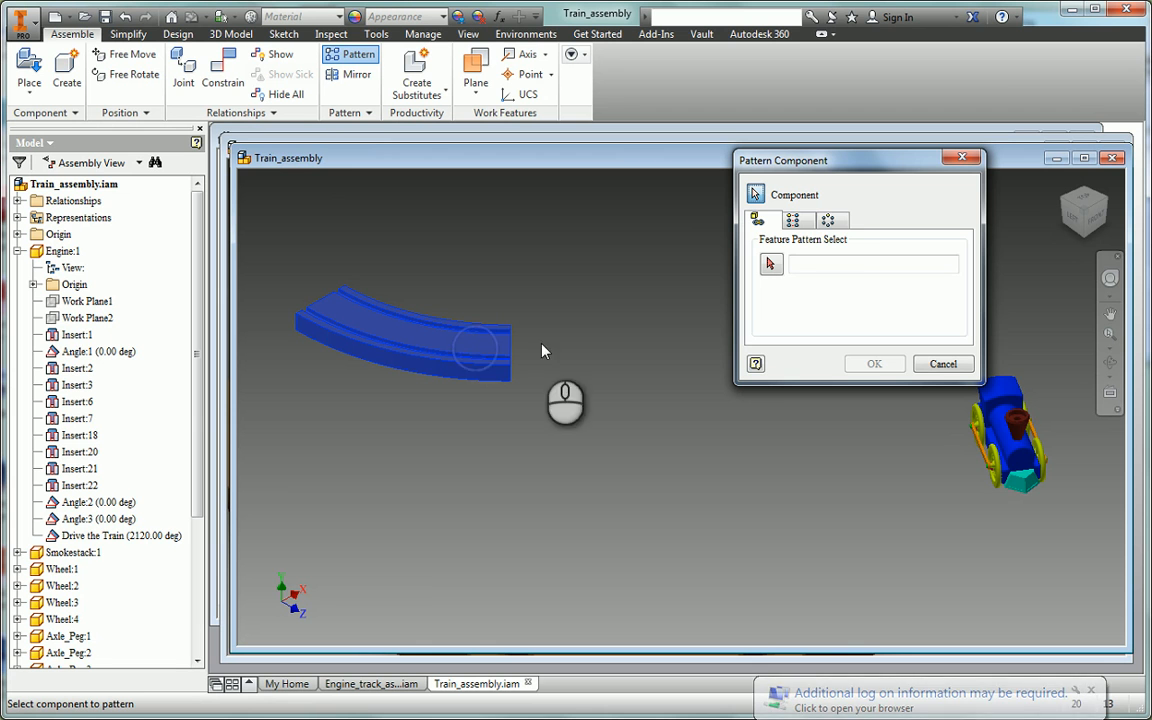
left_click(830, 220)
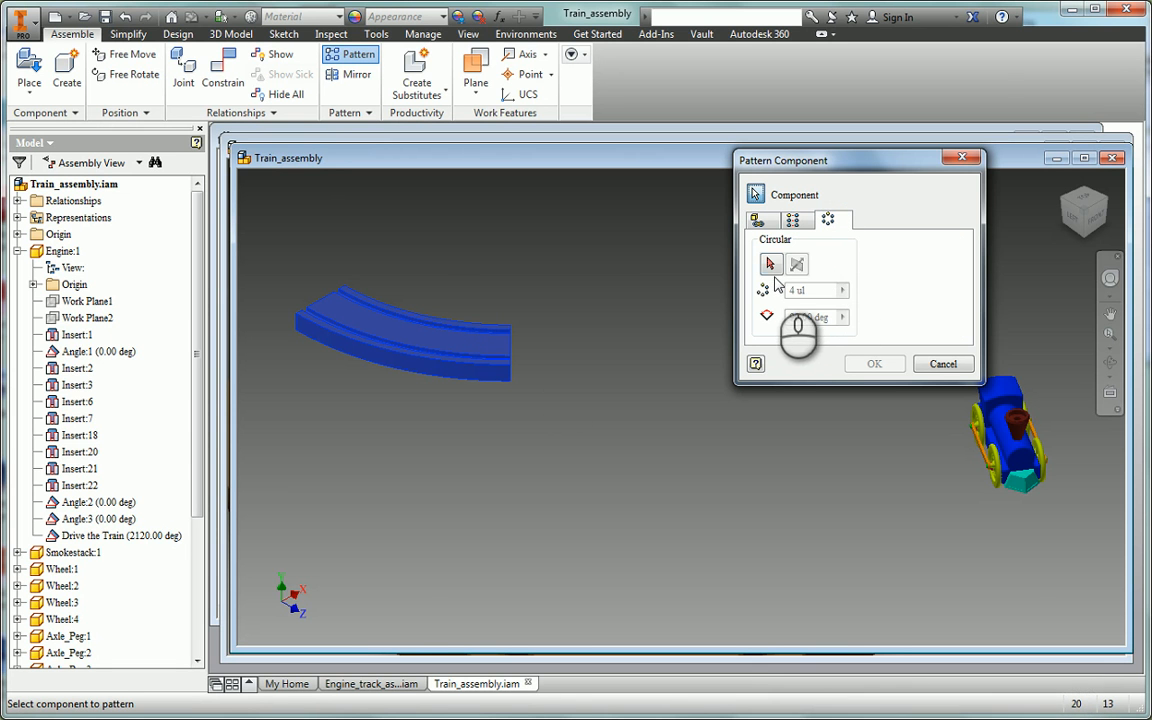
left_click(1110, 362)
left_click_drag(681, 476, 634, 515)
key("Escape")
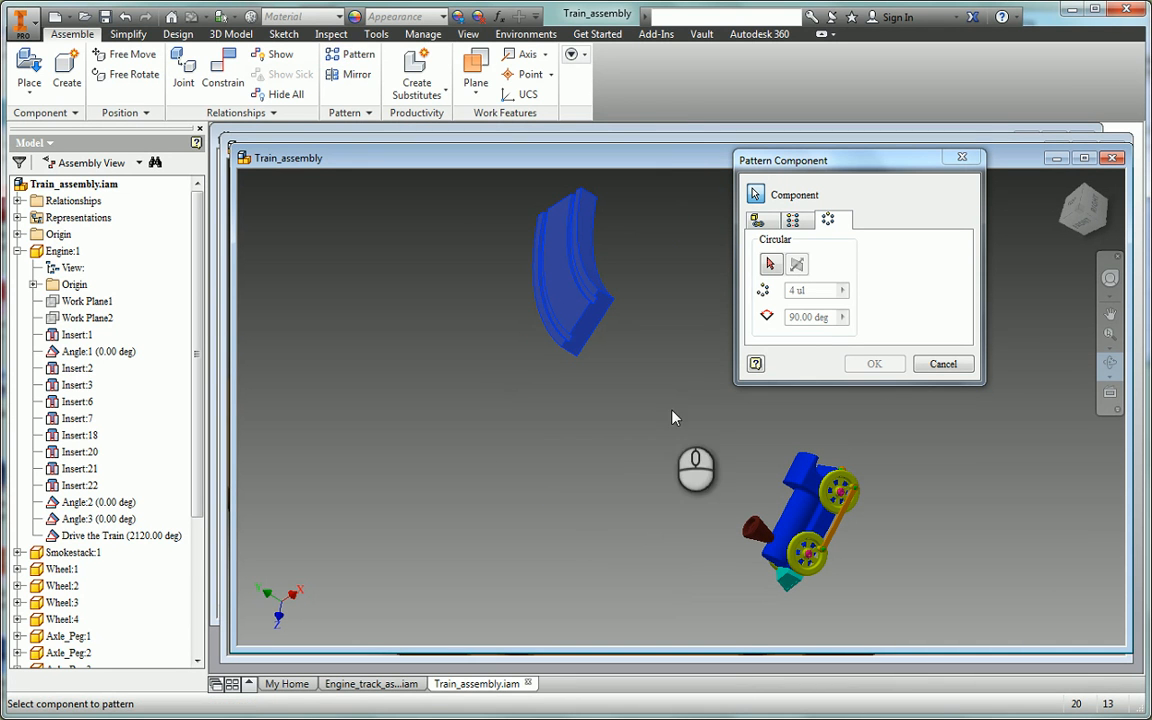
left_click(770, 263)
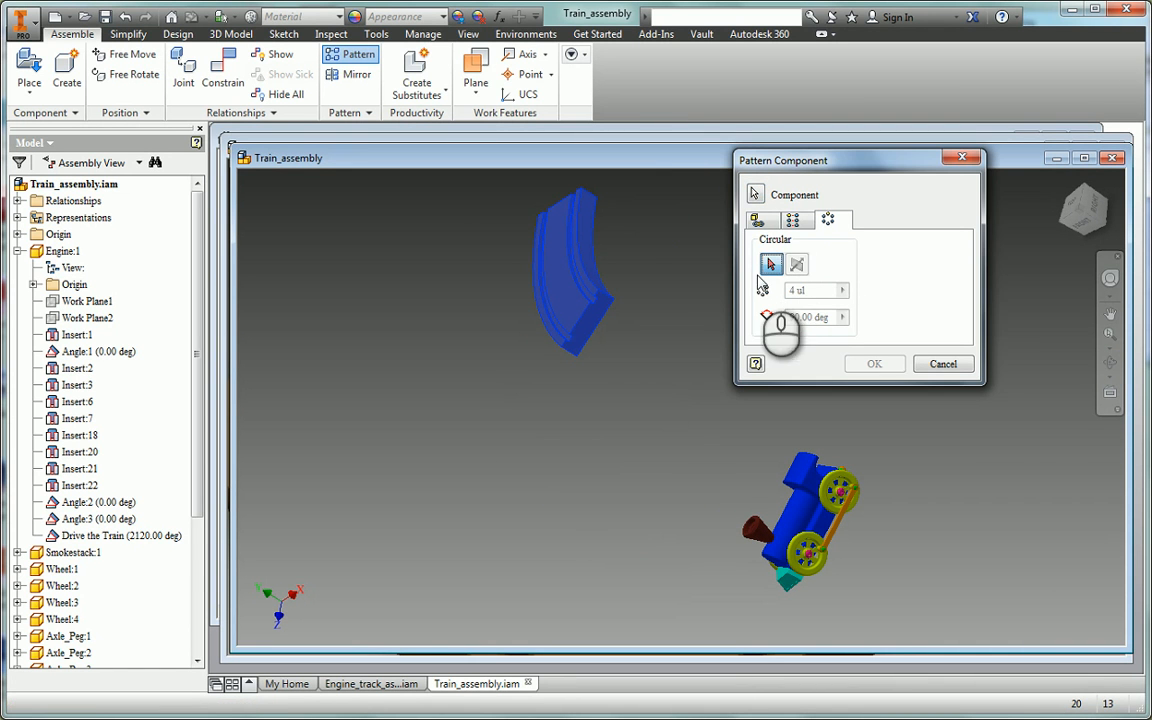
left_click(591, 252)
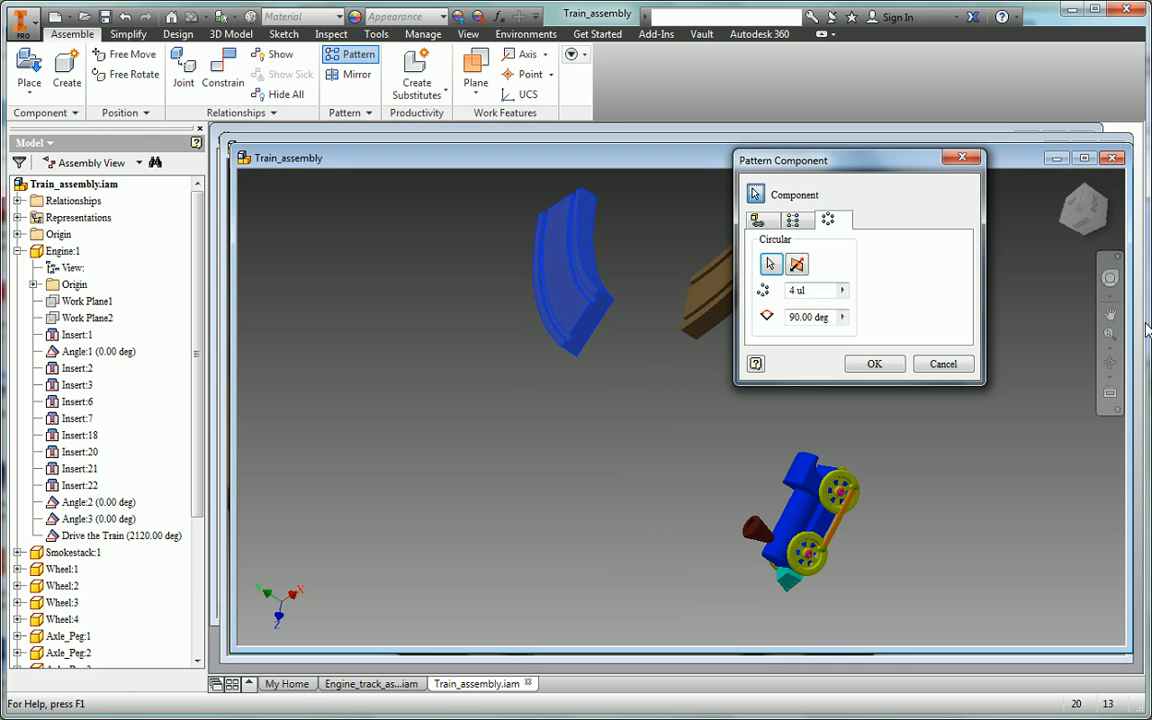
- Complete the circular track pattern with 8 occurrences spaced 45 degrees apart
left_click(1112, 316)
left_click_drag(681, 334, 540, 580)
left_click_drag(517, 524, 462, 543)
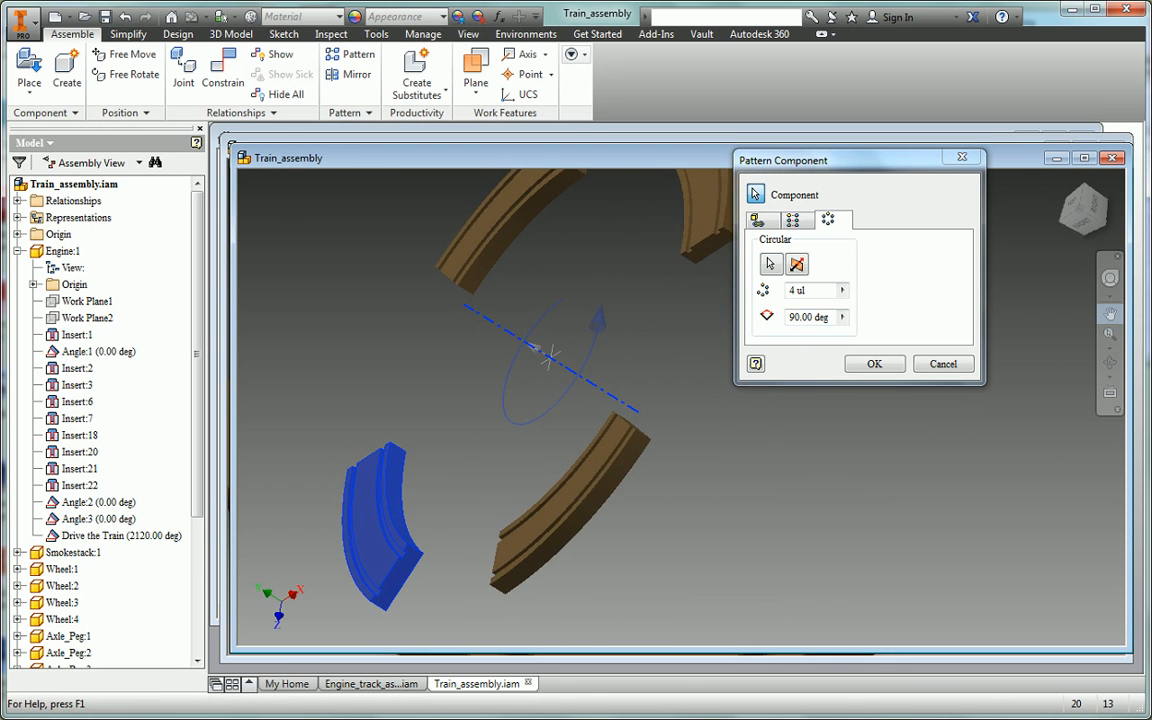
left_click(1112, 366)
left_click_drag(617, 465, 748, 435)
key("Escape")
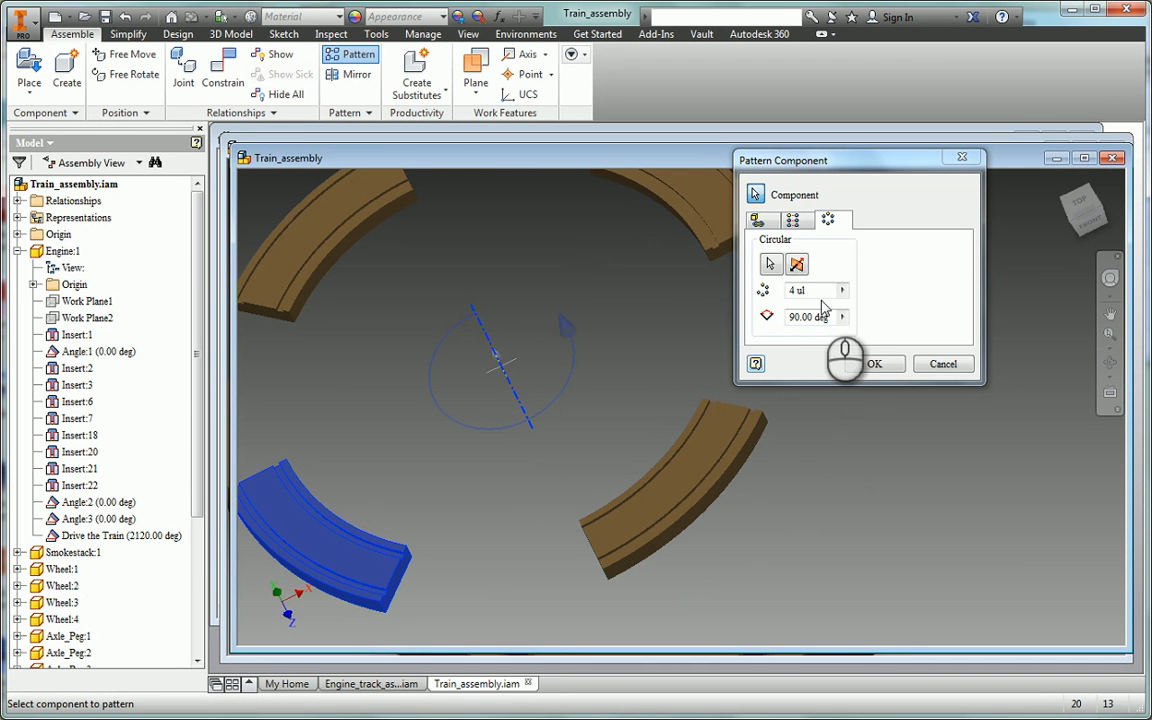
left_click_drag(813, 291, 786, 291)
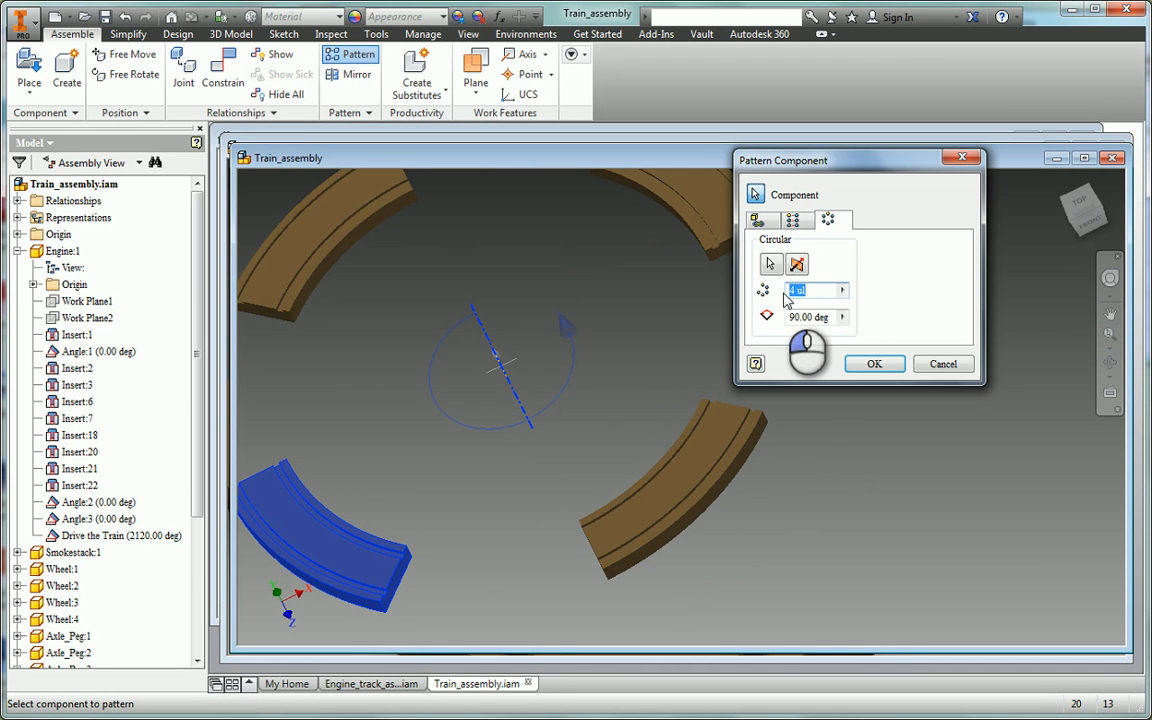
type("8")
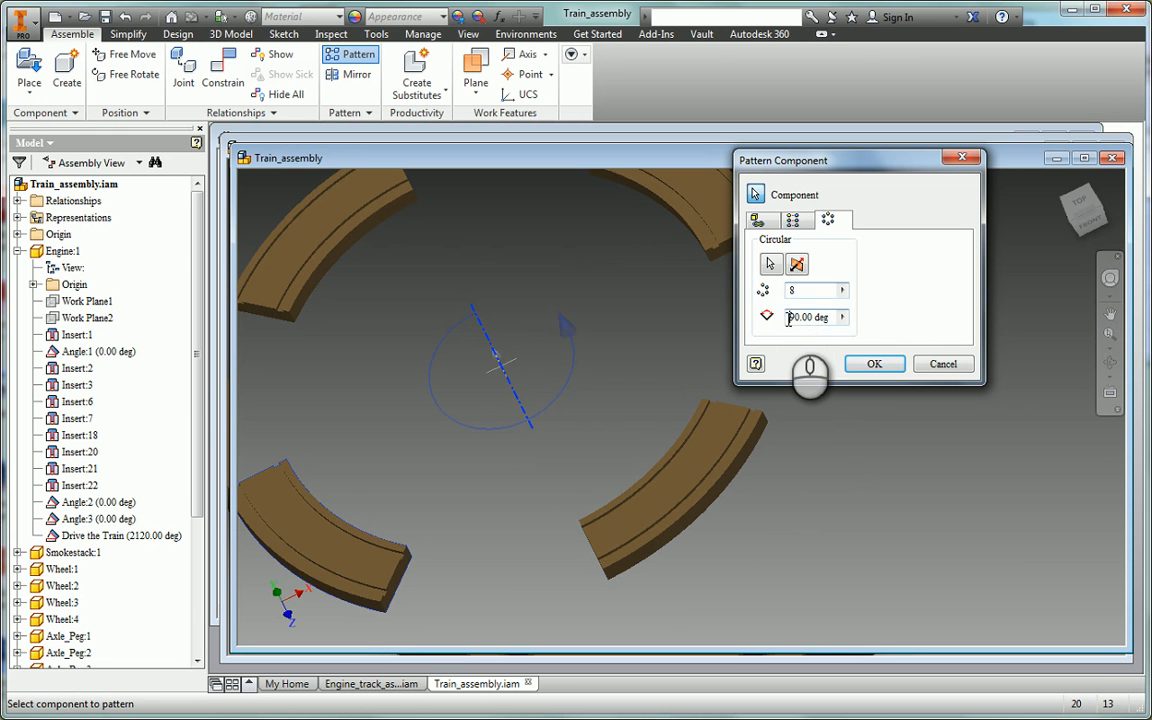
left_click_drag(790, 317, 838, 318)
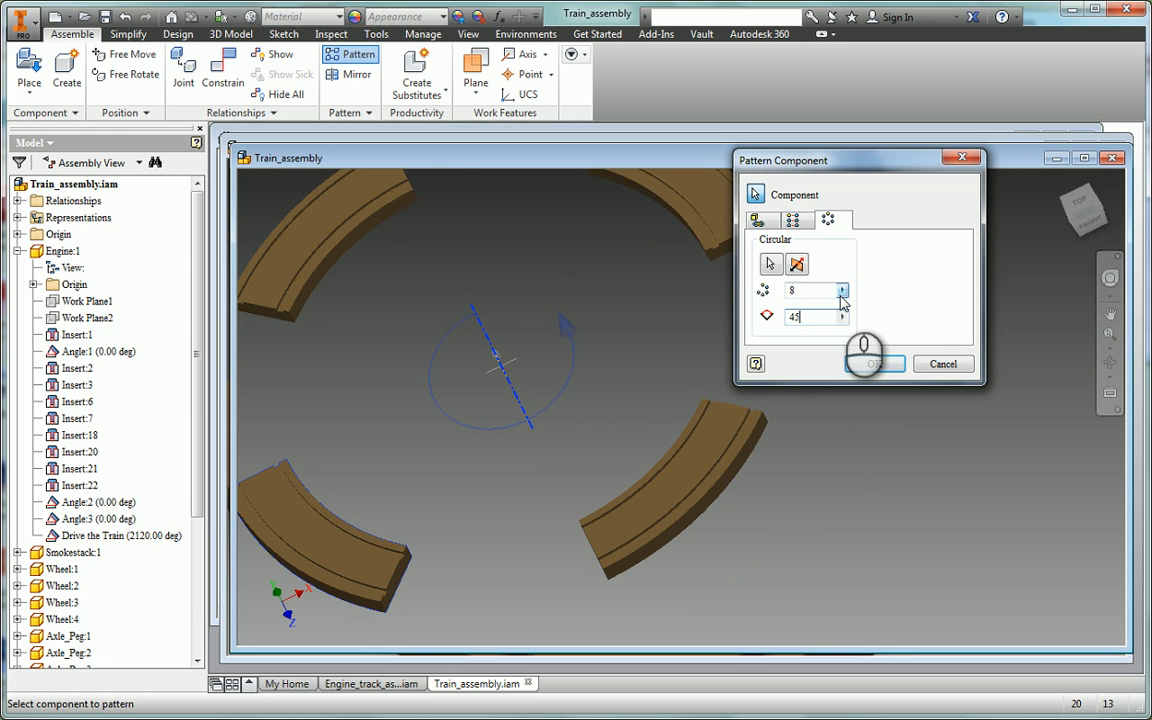
type("45")
left_click(820, 289)
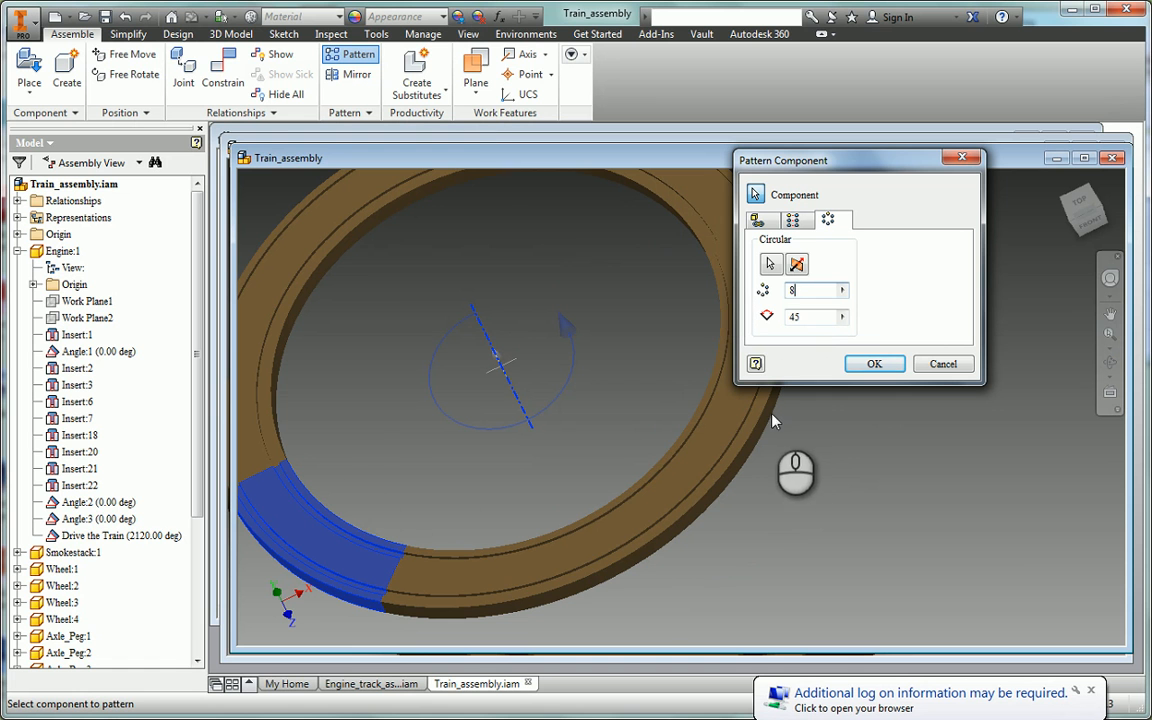
left_click(875, 365)
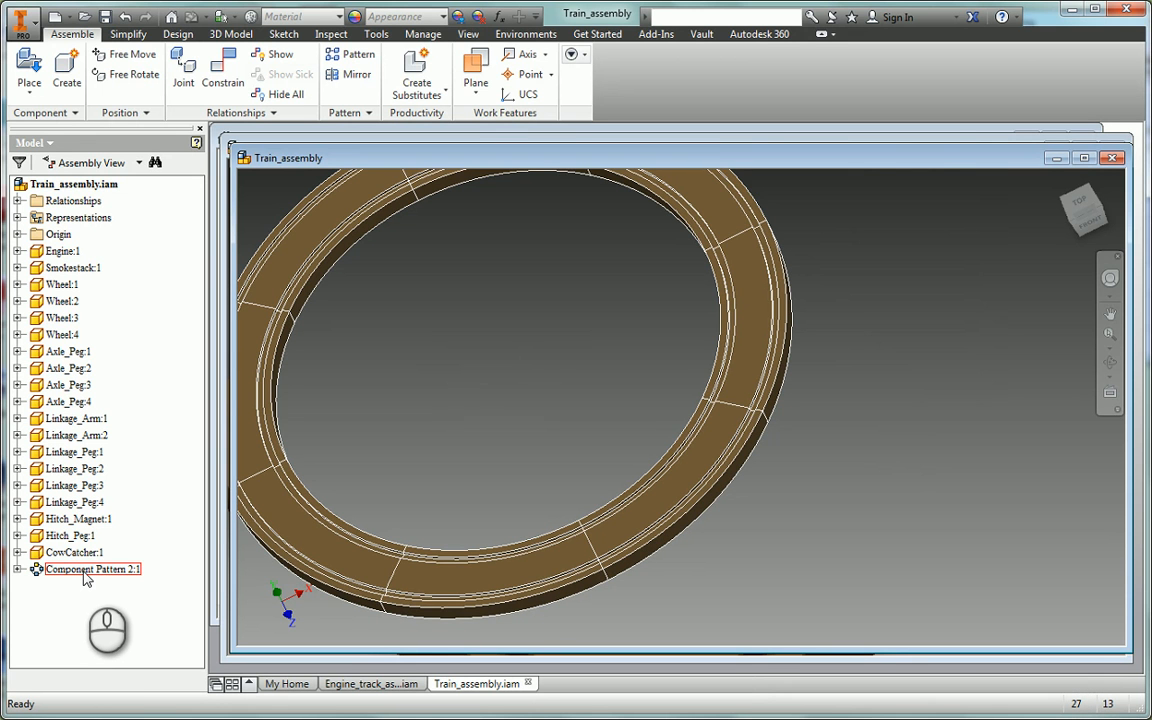
- Examine the individual elements of the new track component pattern in the model tree
left_click(17, 569)
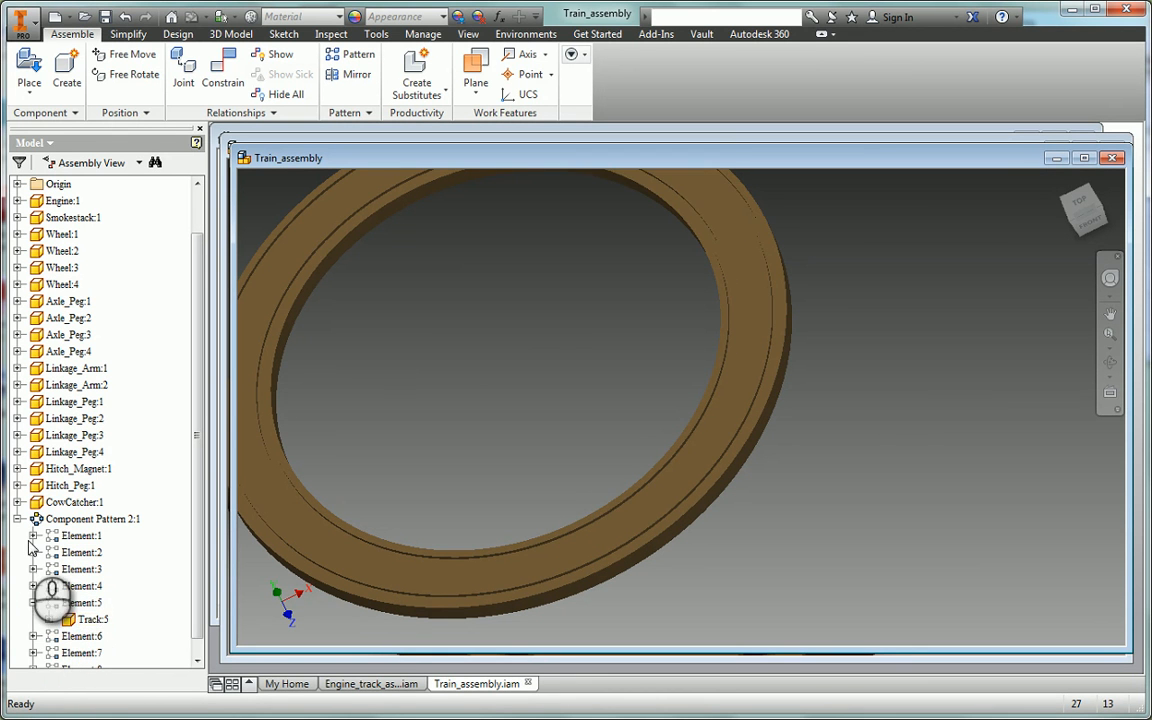
left_click(34, 603)
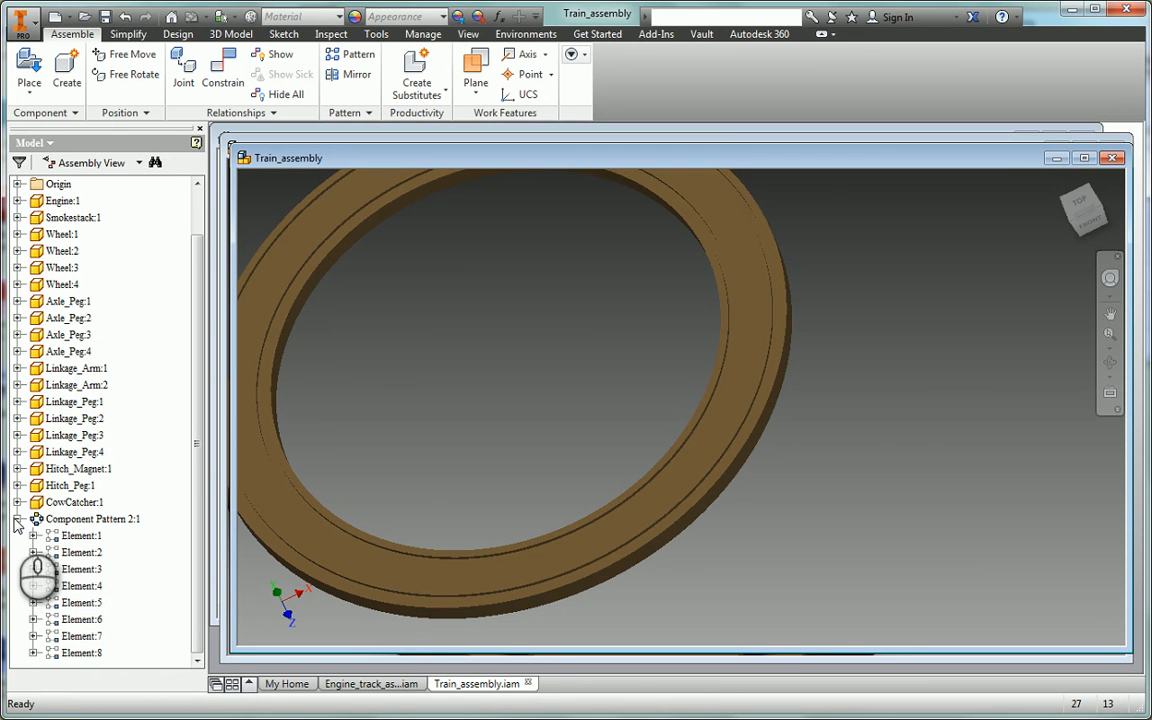
- Ground the Engine component so the train's position is fixed in the assembly
scroll(513, 419, "up", 4)
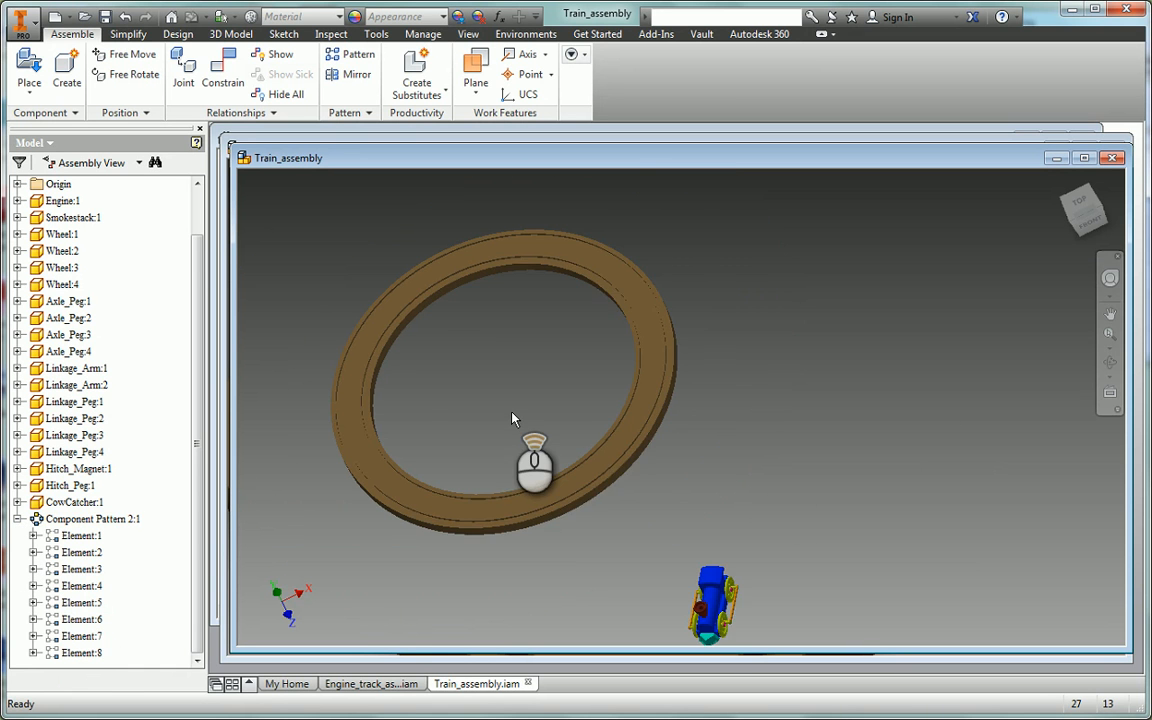
left_click(1110, 316)
left_click_drag(771, 609, 810, 560)
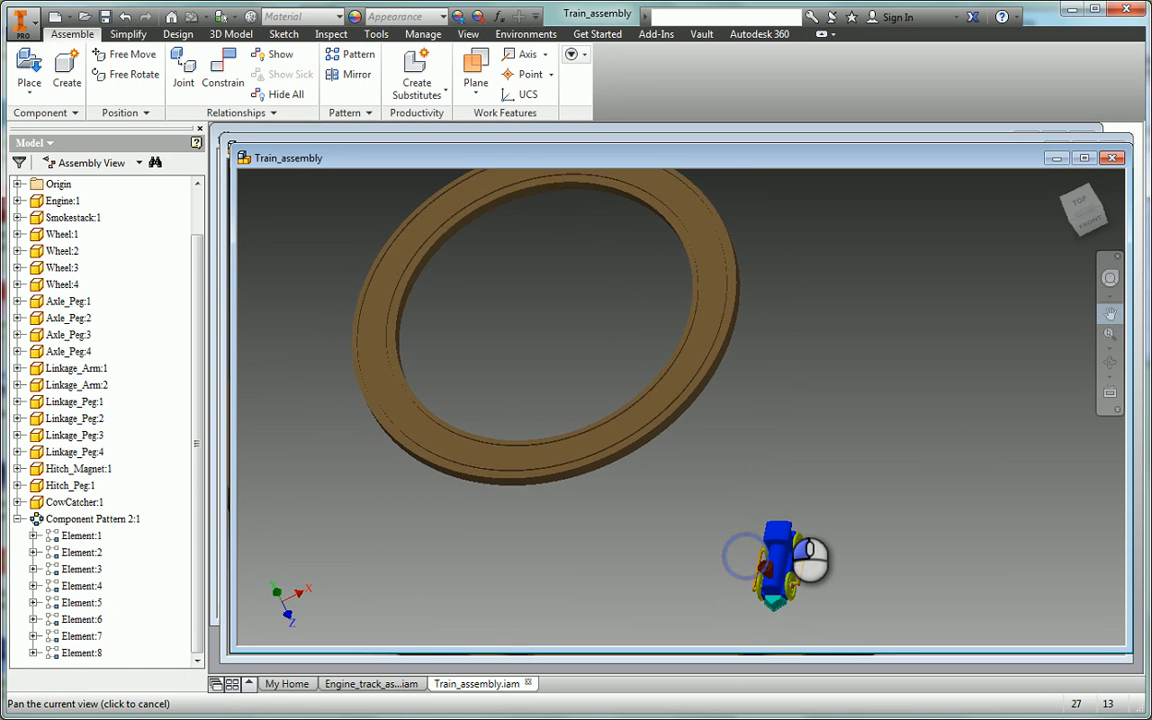
left_click(929, 339)
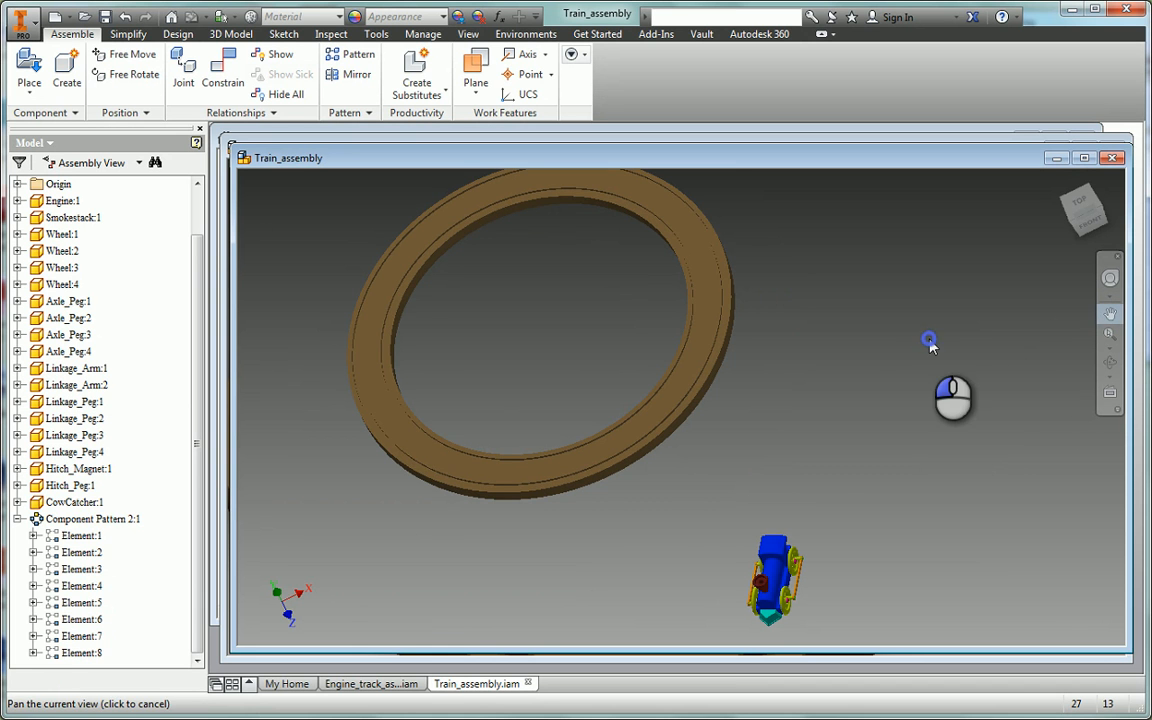
left_click_drag(730, 397, 684, 474)
left_click_drag(783, 570, 843, 441)
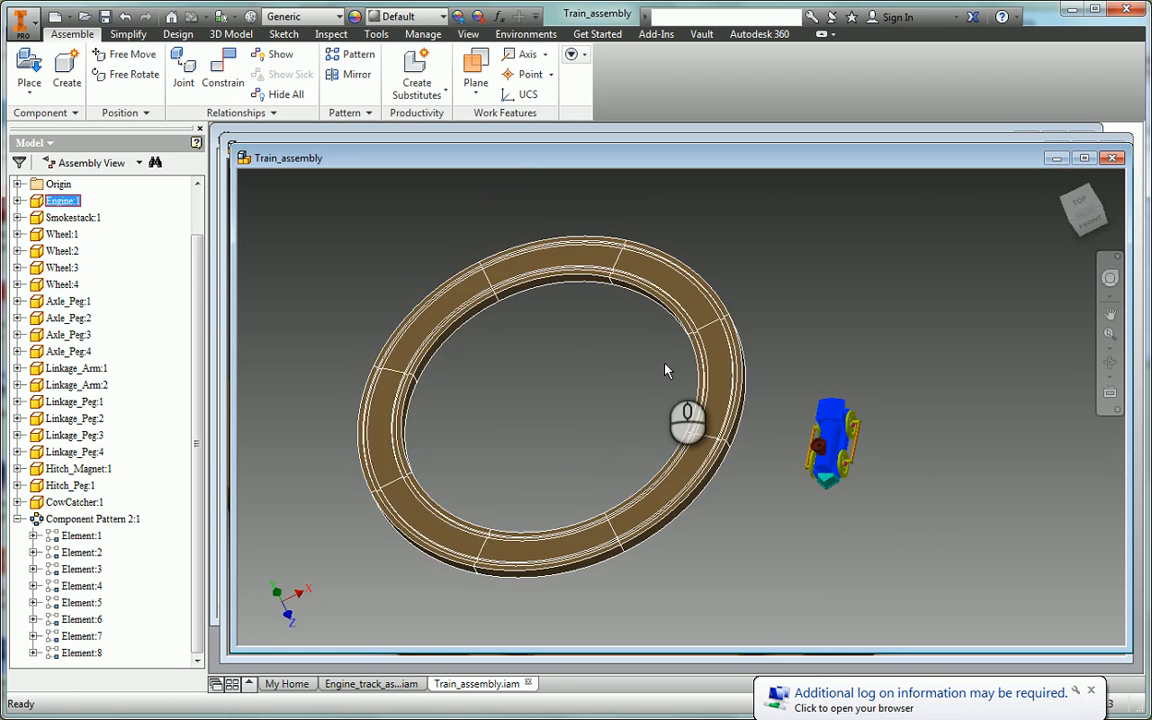
right_click(840, 444)
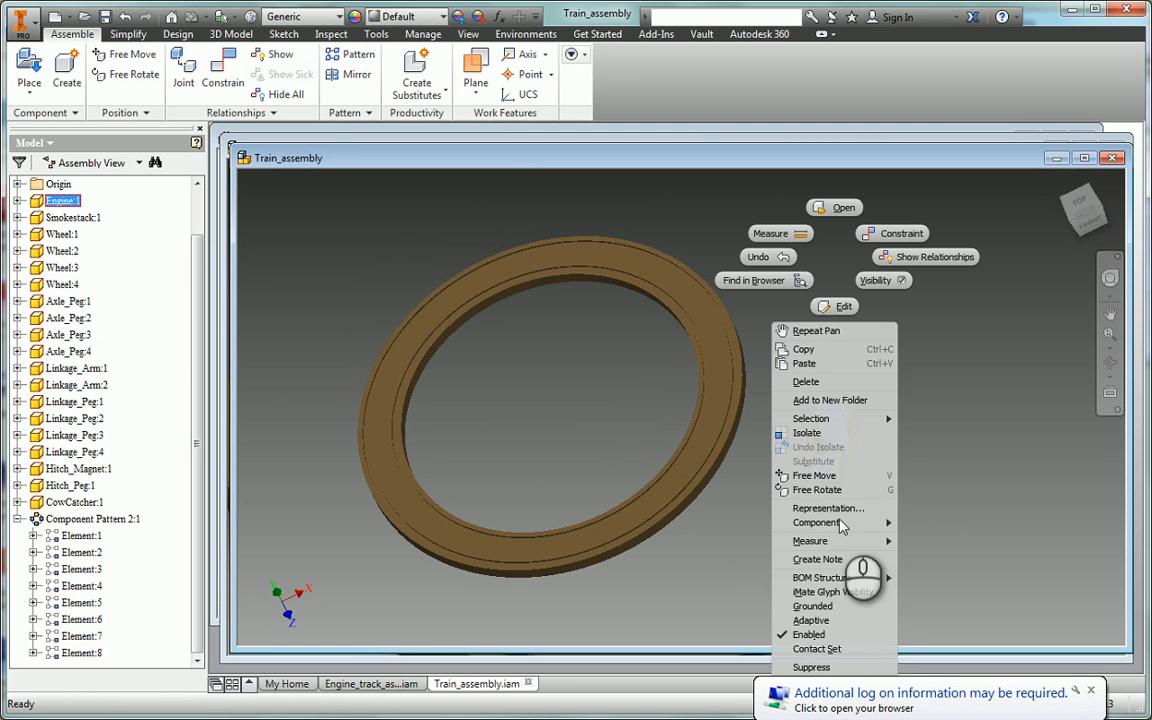
left_click(825, 604)
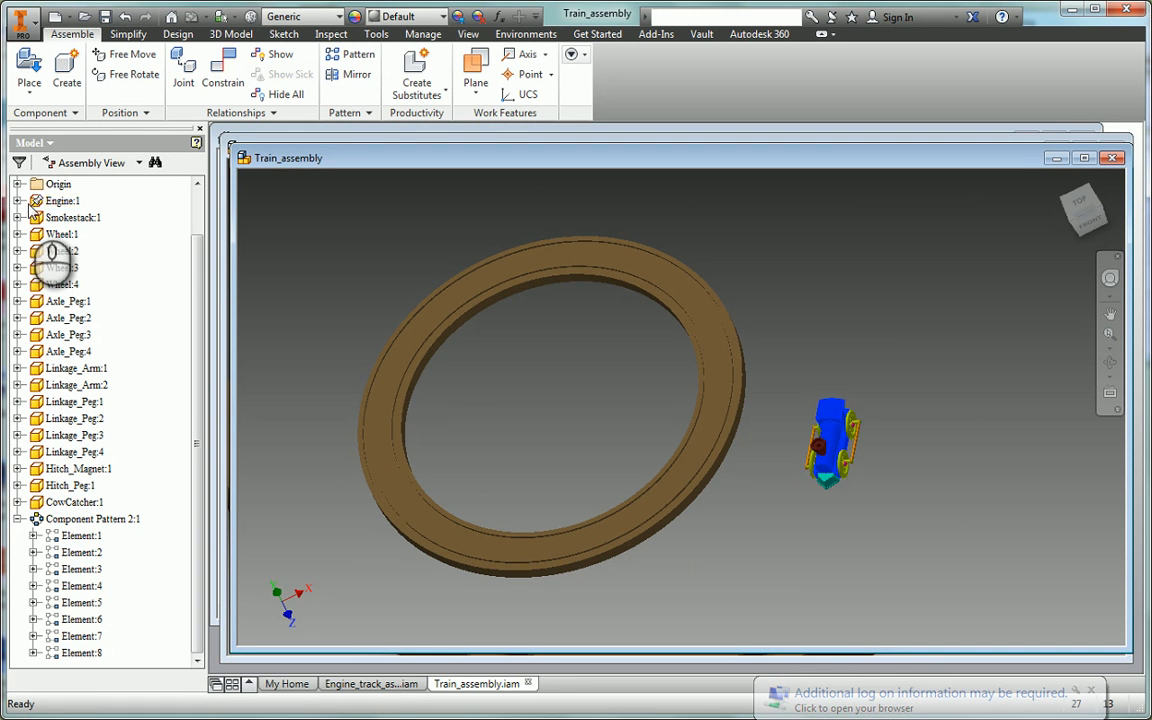
- Test the grounding by trying to move the engine, and shift the unconstrained track ring slightly toward the train
left_click(975, 471)
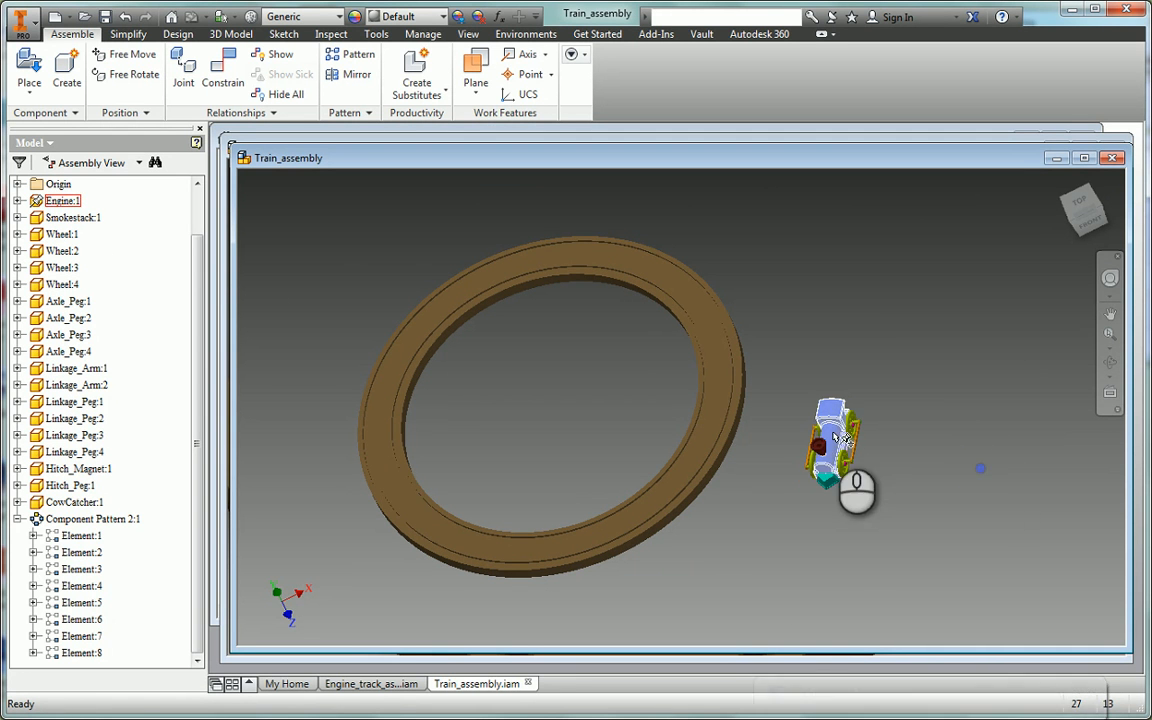
left_click_drag(838, 424, 850, 402)
left_click_drag(719, 428, 766, 405)
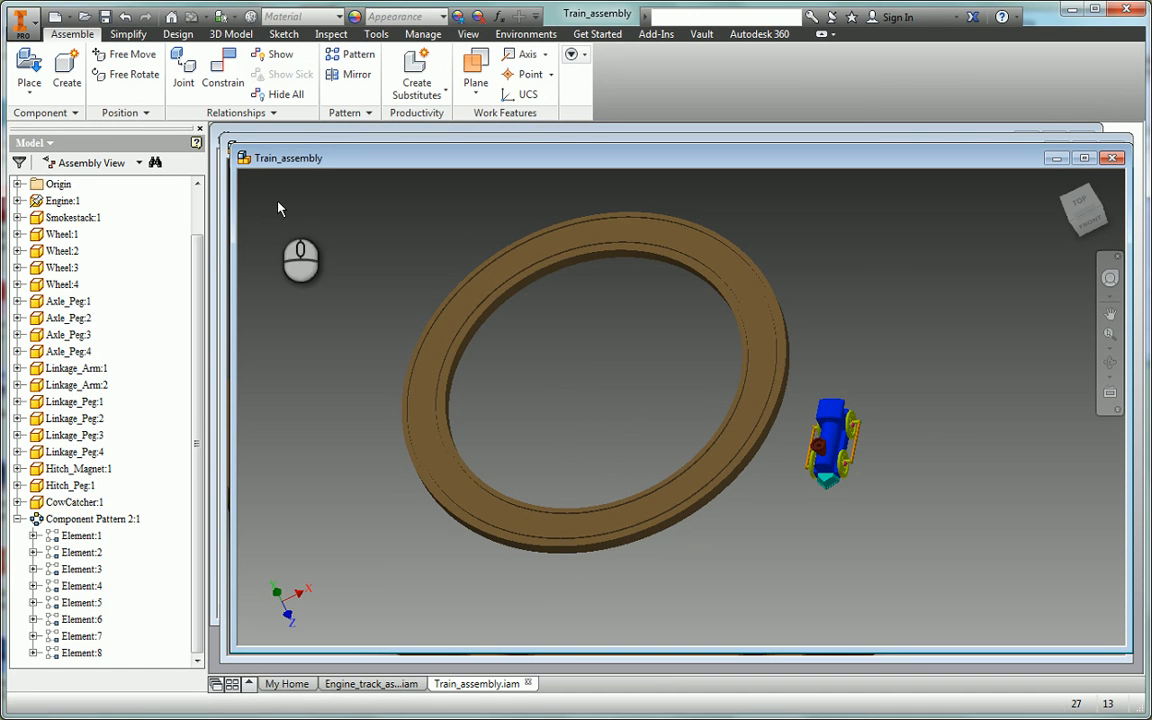
- Place one grounded instance of the Pivot component at the assembly origin, inside the track ring
left_click(28, 62)
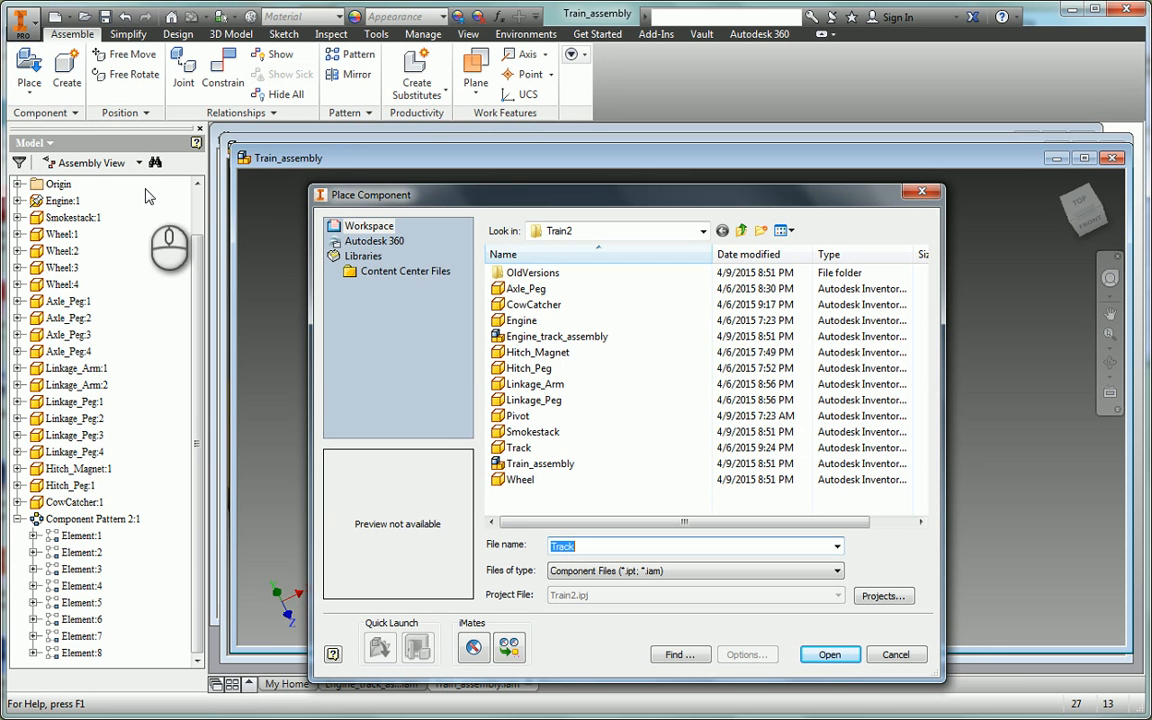
left_click(517, 417)
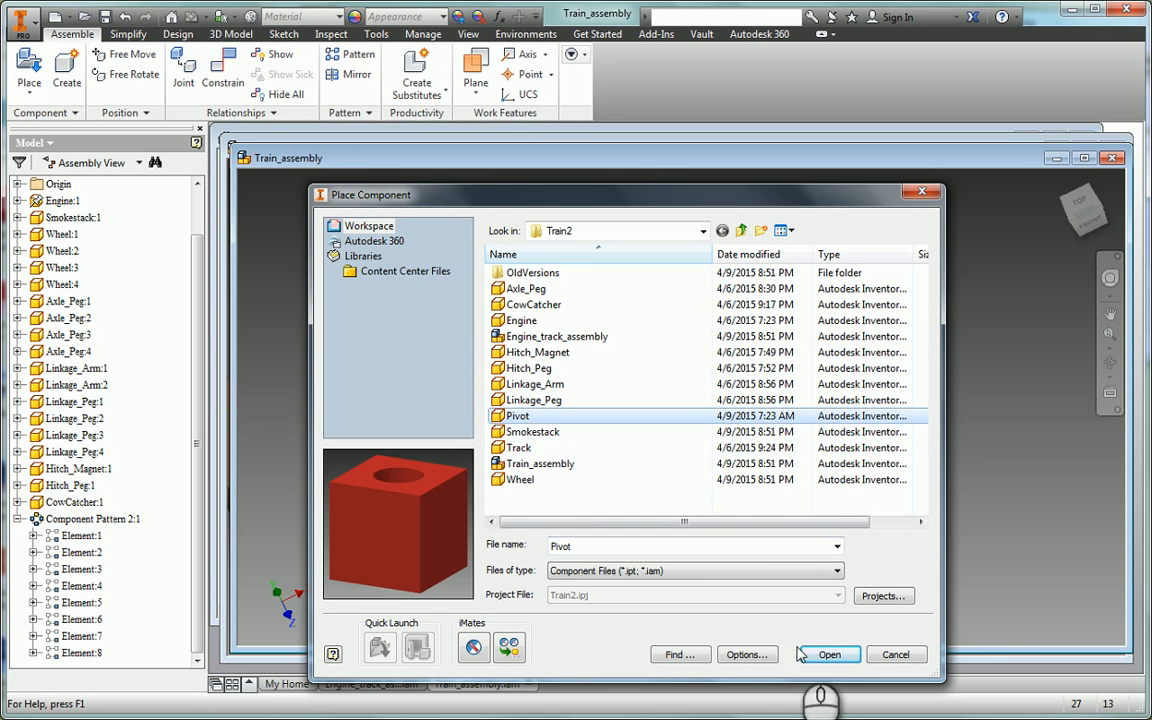
left_click(829, 654)
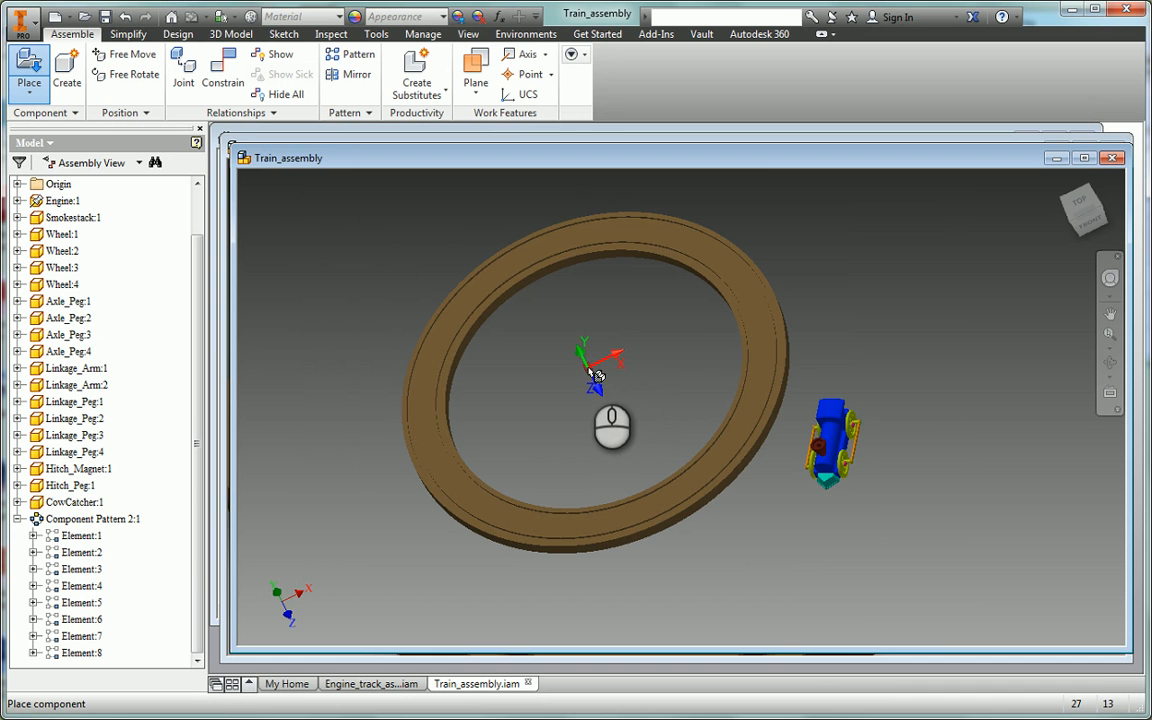
right_click(605, 370)
left_click(670, 386)
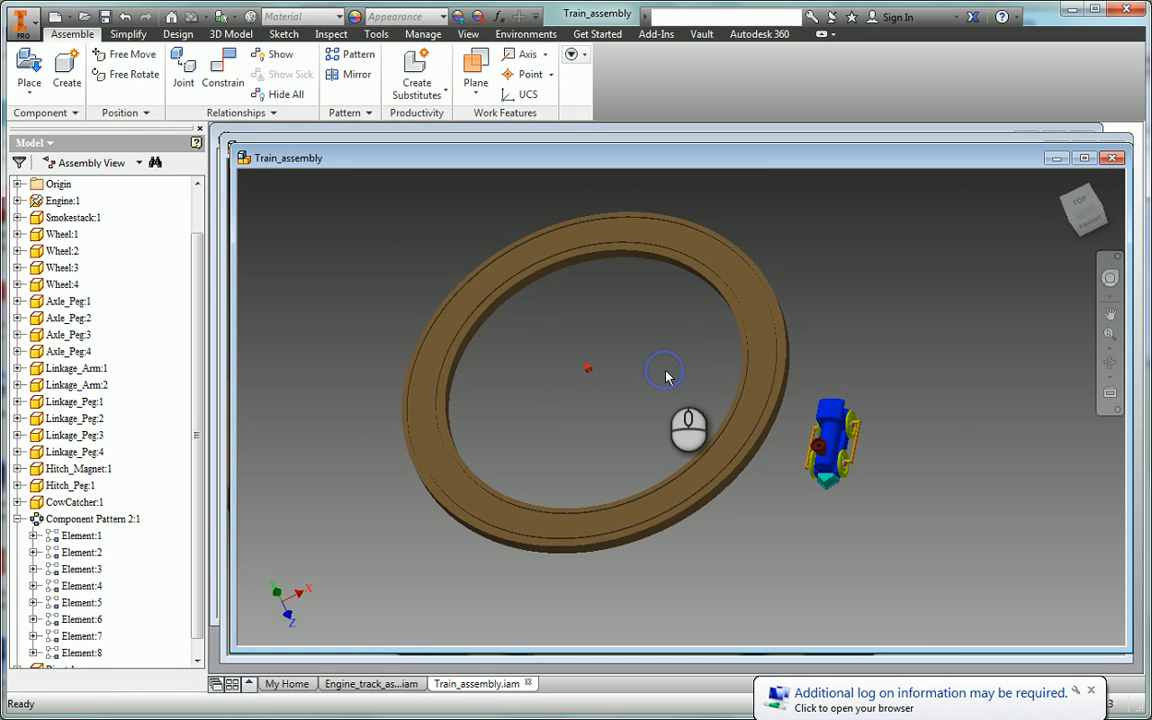
- Apply an Insert constraint with 0.000 in offset between the pivot's hole edge and the track's inner circular edge
scroll(558, 378, "up", 3)
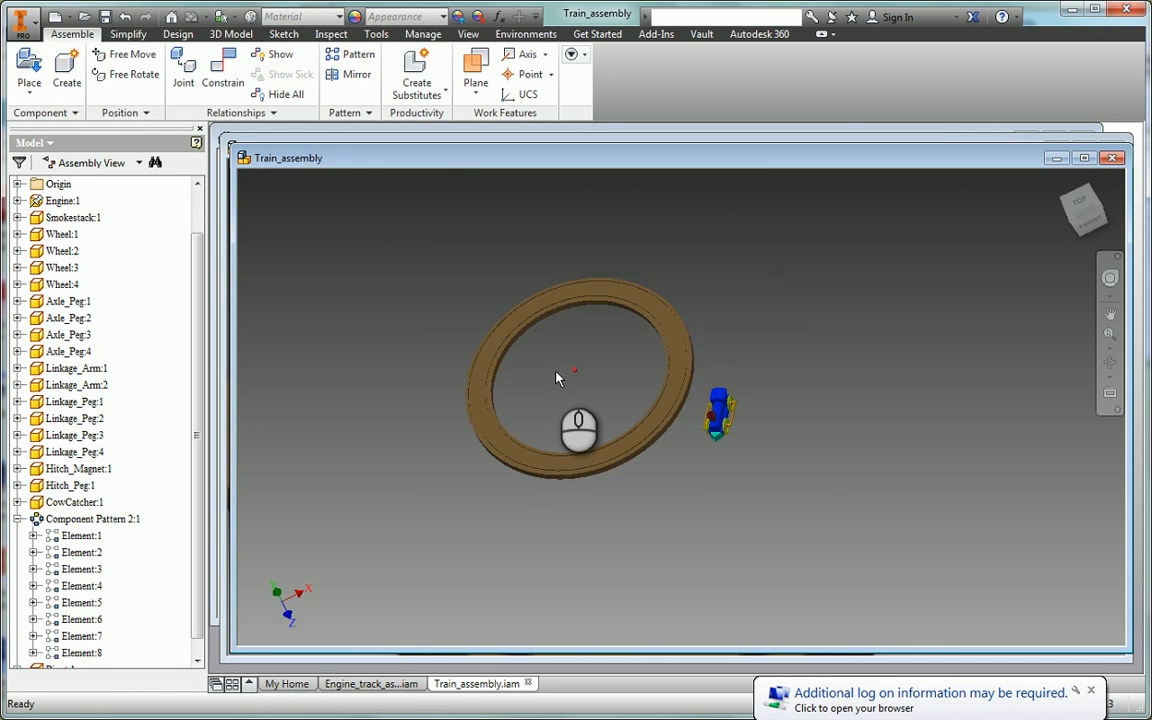
scroll(557, 378, "down", 4)
scroll(557, 378, "down", 3)
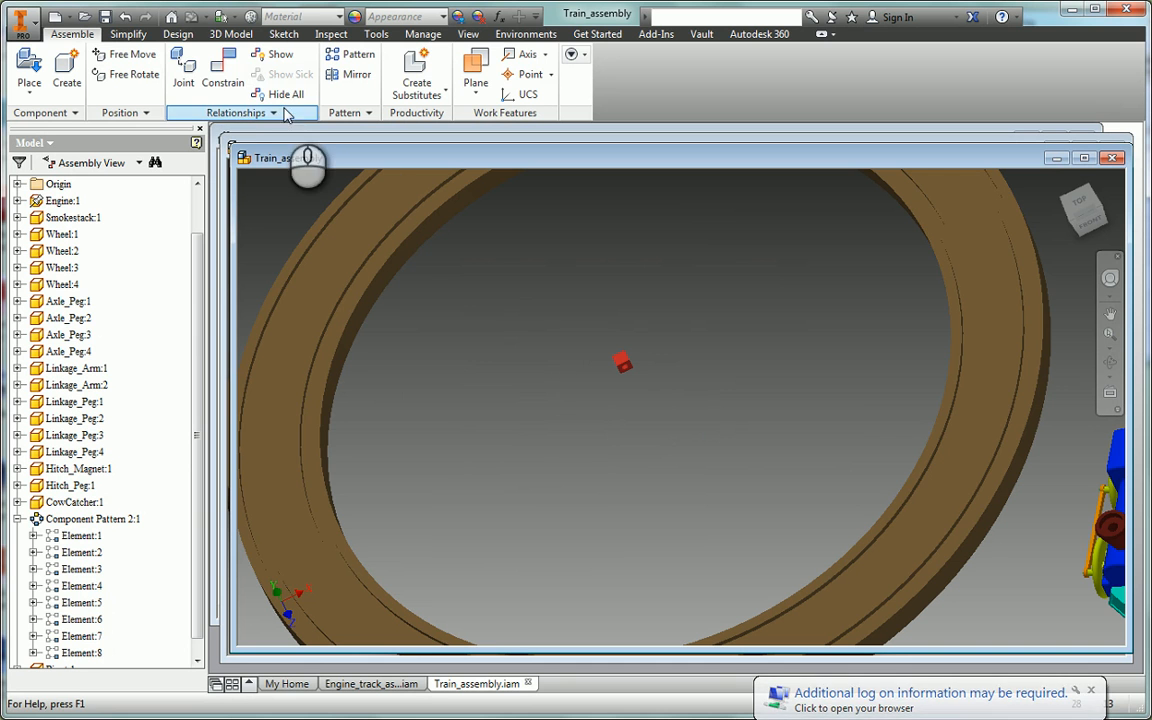
left_click(224, 78)
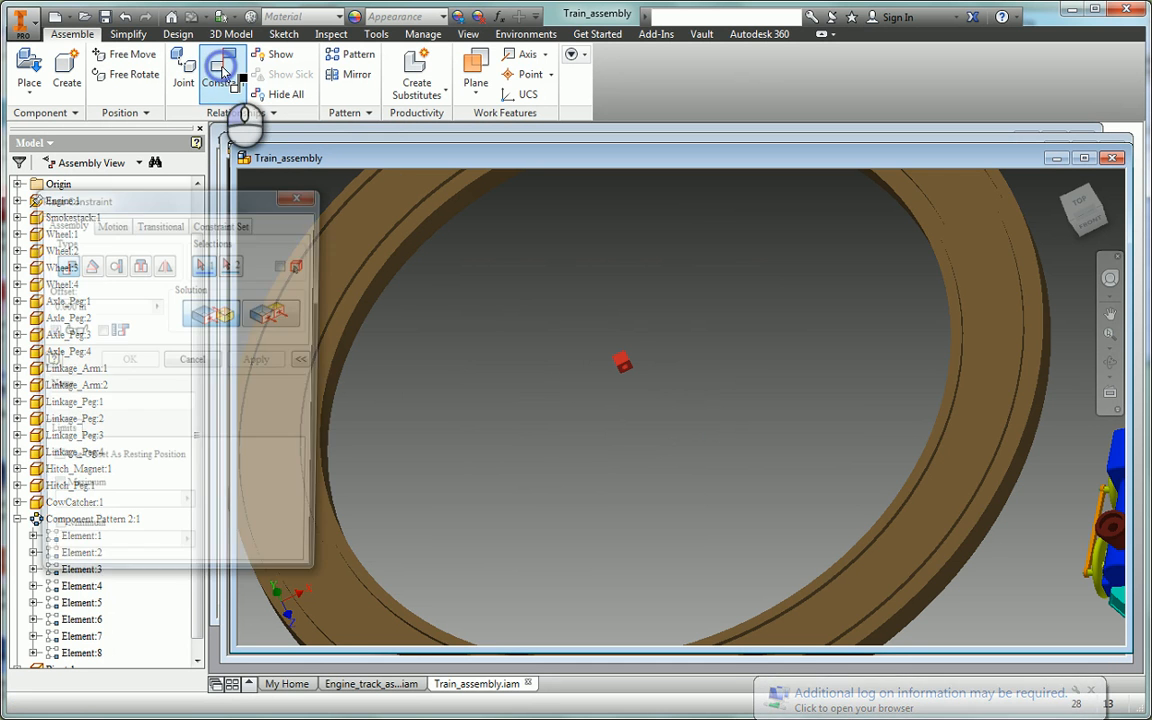
left_click(139, 264)
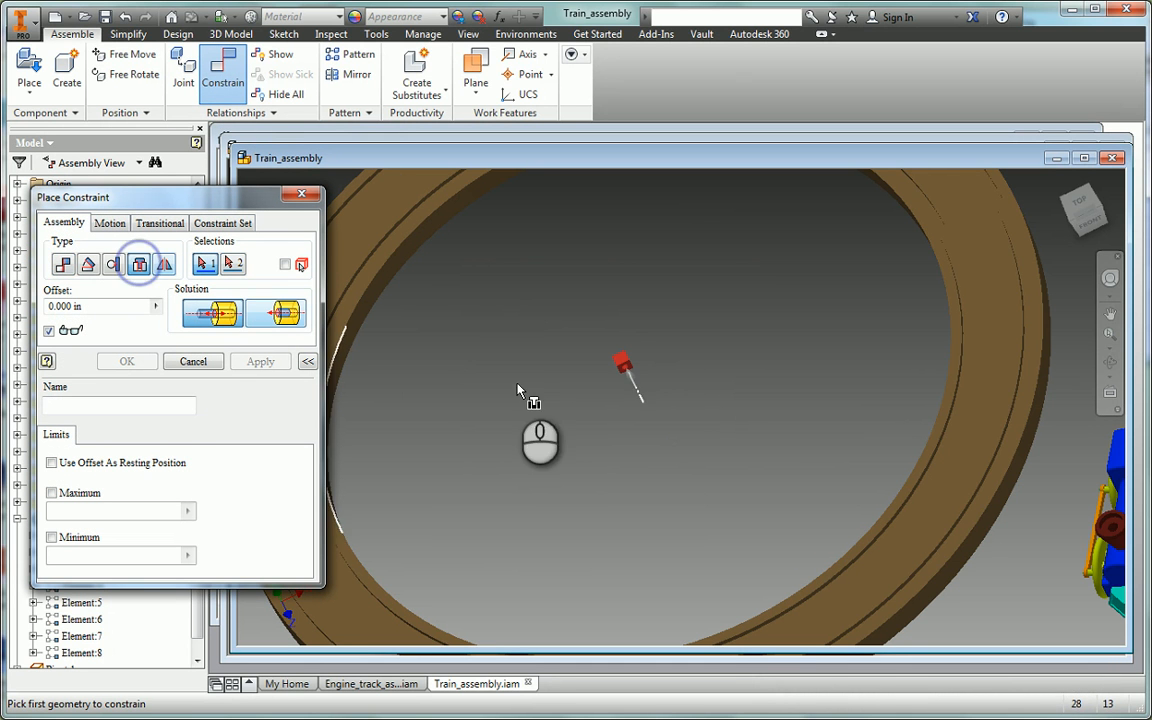
left_click(624, 367)
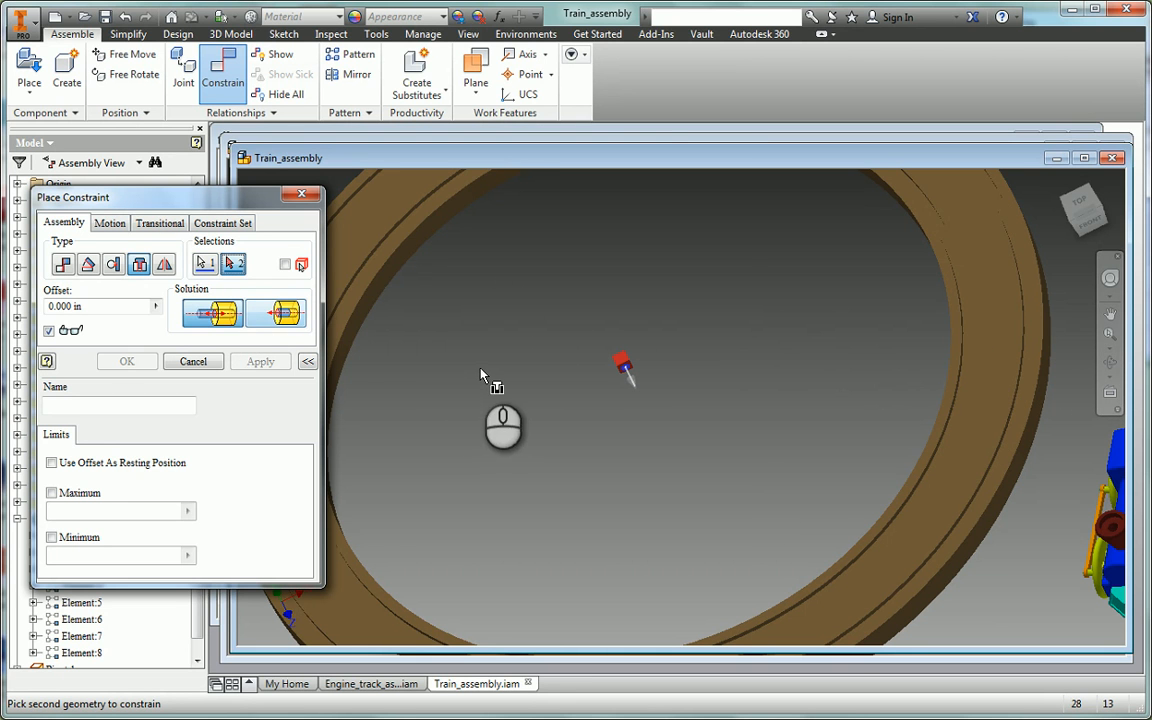
left_click(392, 276)
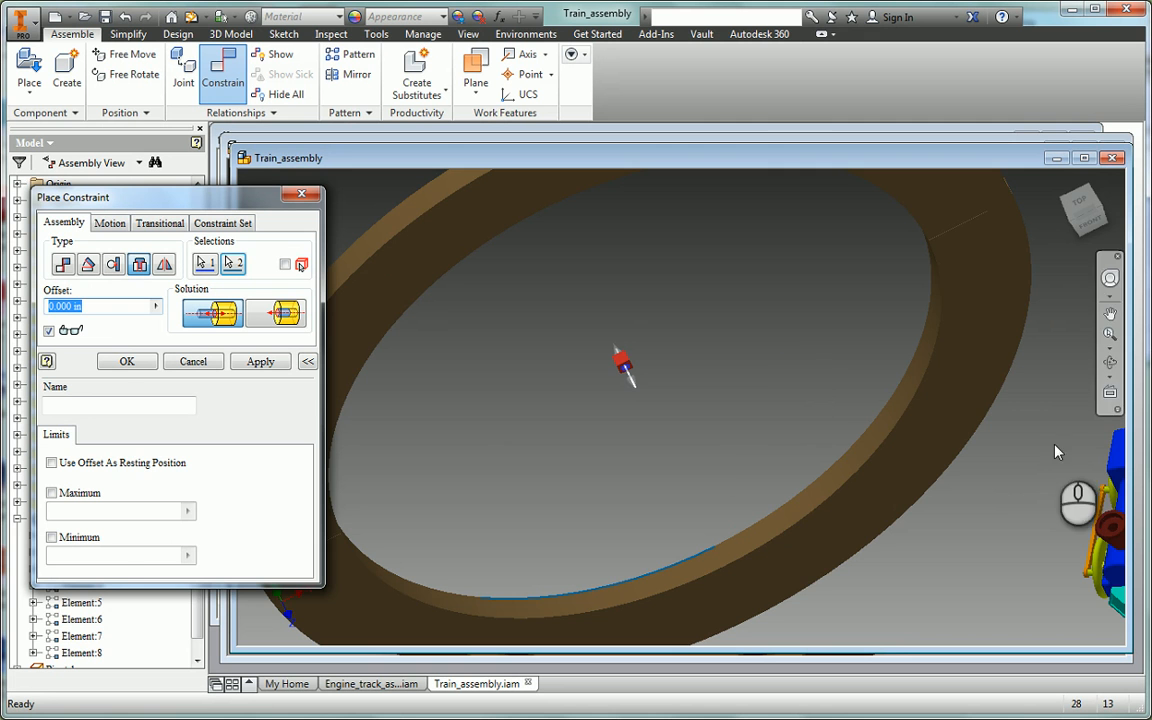
left_click(1110, 362)
left_click_drag(802, 400, 808, 430)
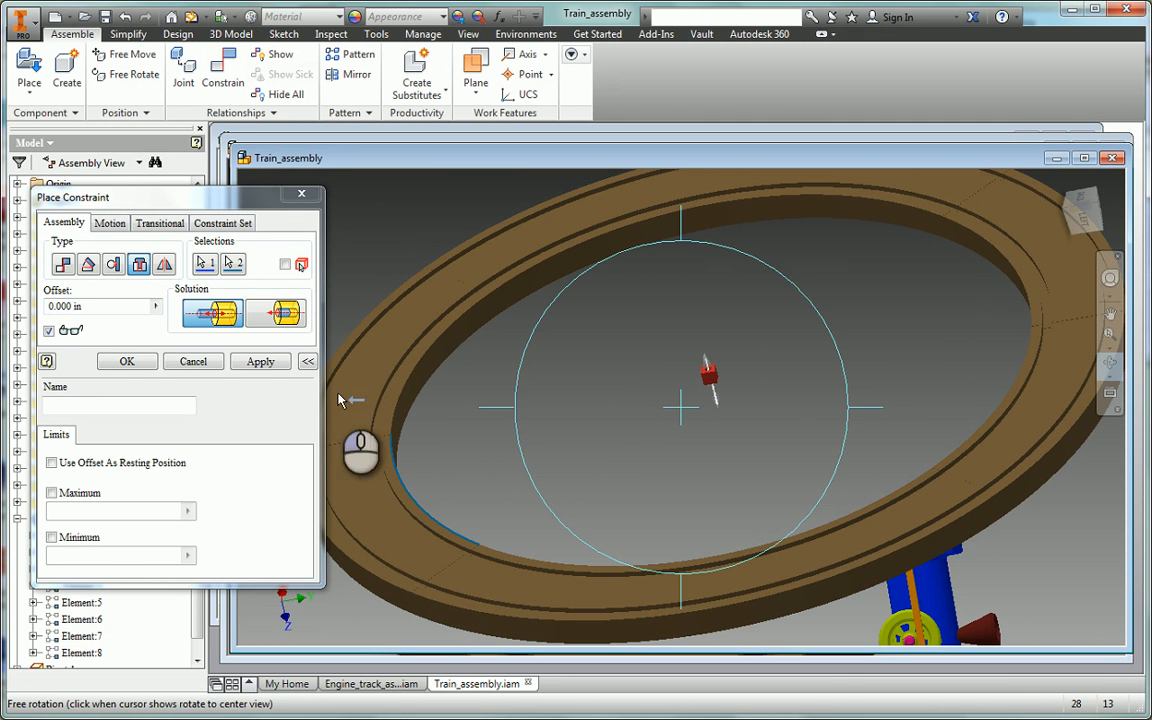
left_click(272, 364)
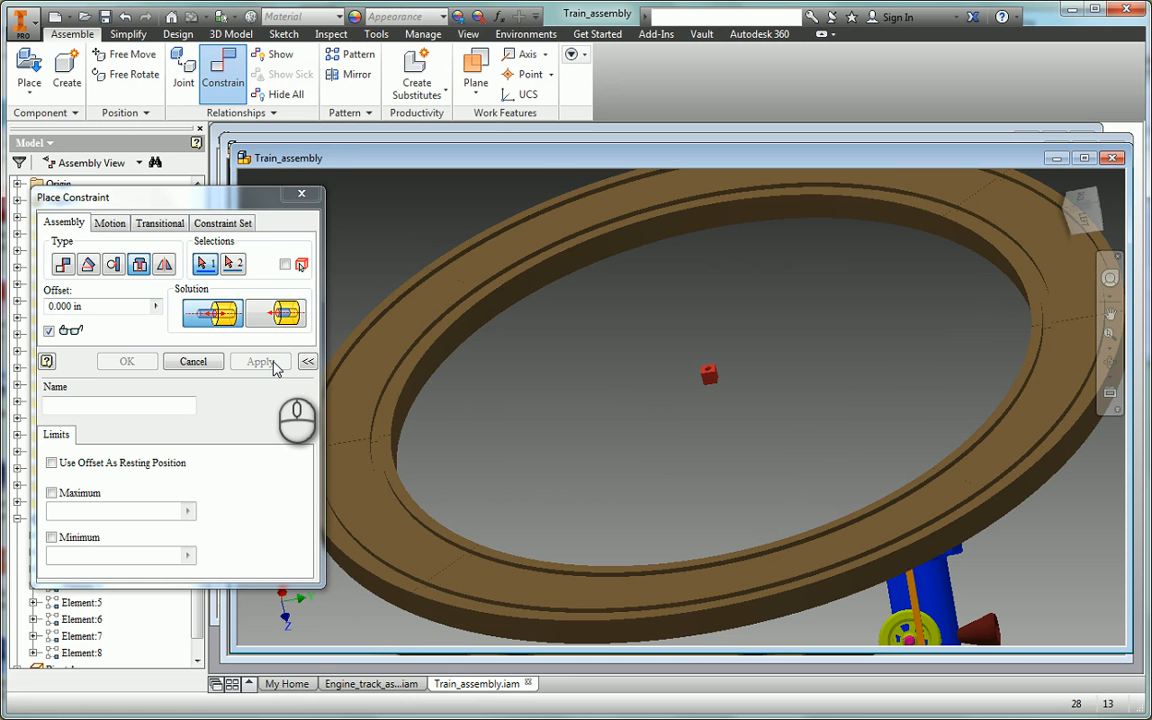
left_click(301, 193)
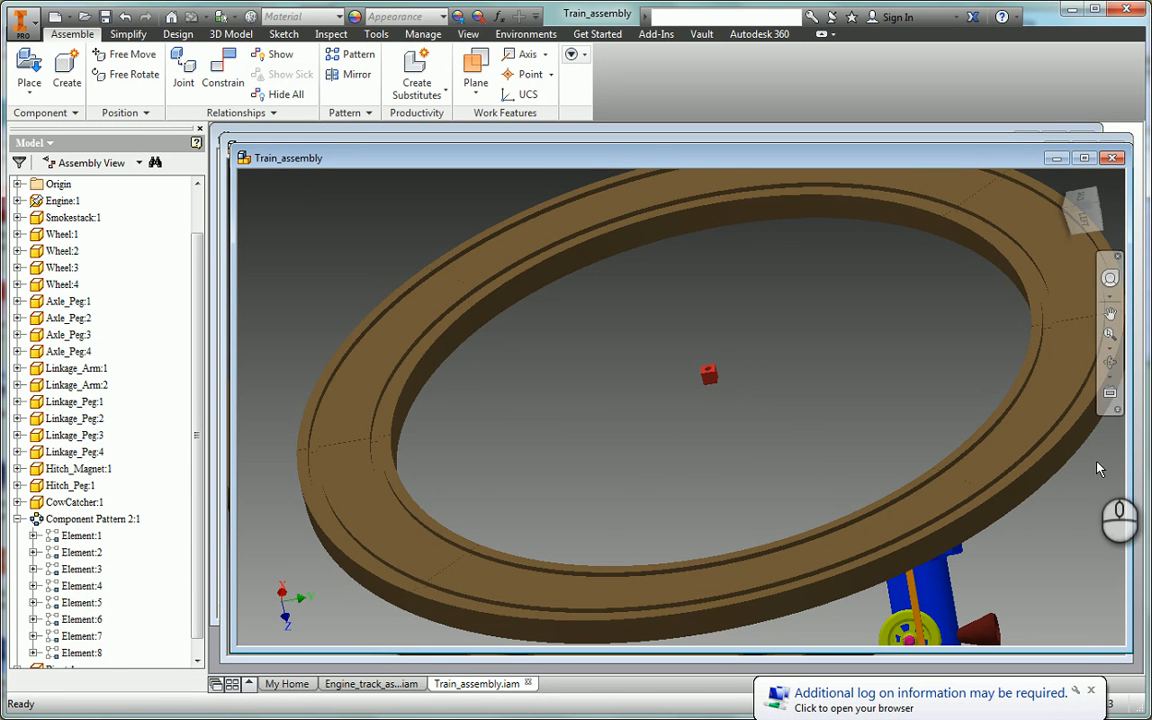
- Set up a Mate constraint between the underside of the engine body and the grooved running side of the track
left_click(1110, 365)
left_click_drag(805, 458, 941, 470)
key("Escape")
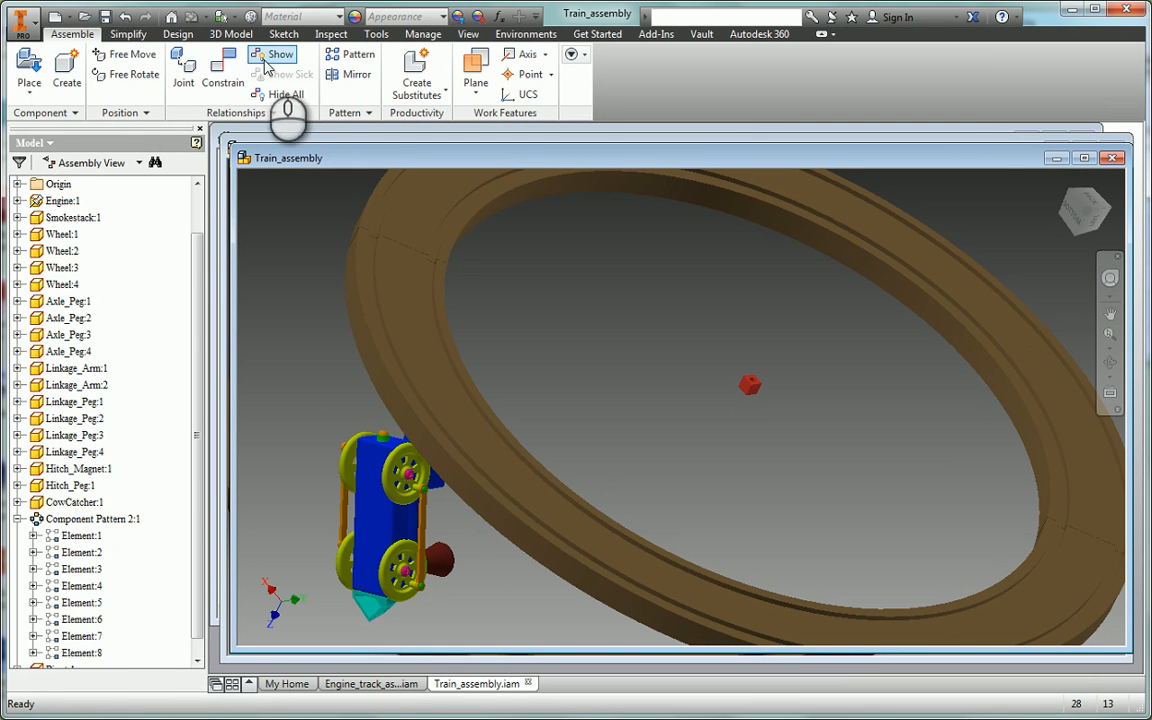
left_click(224, 66)
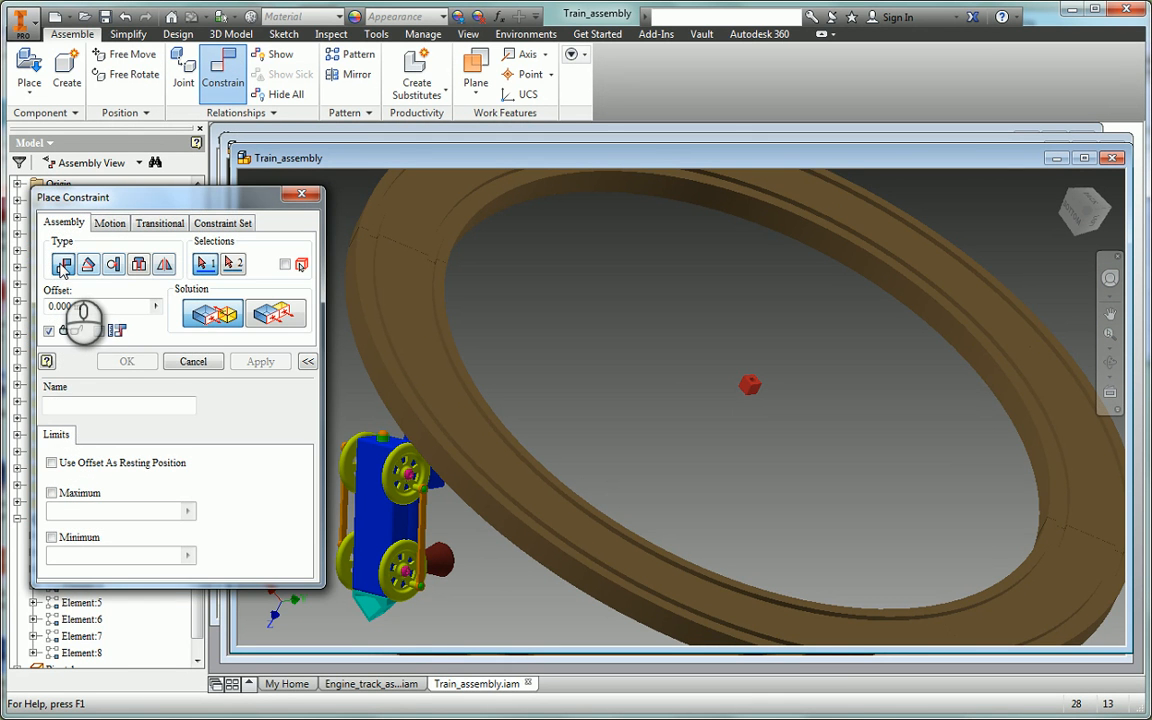
left_click(365, 537)
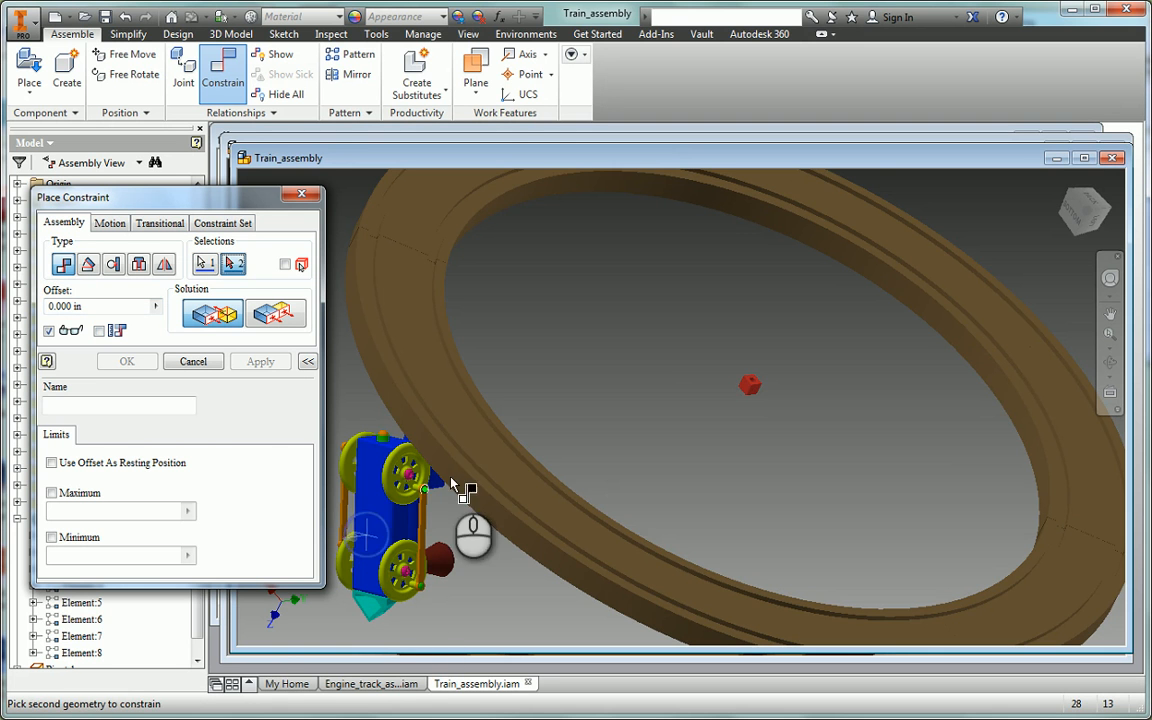
left_click(491, 457)
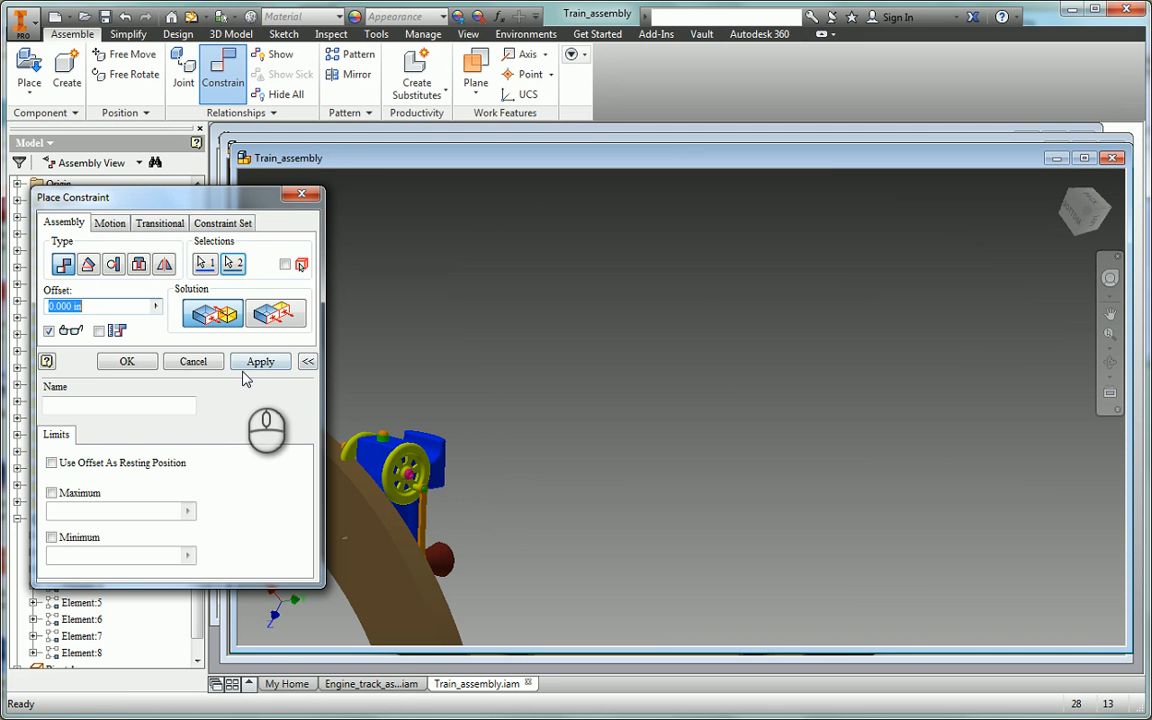
left_click(258, 362)
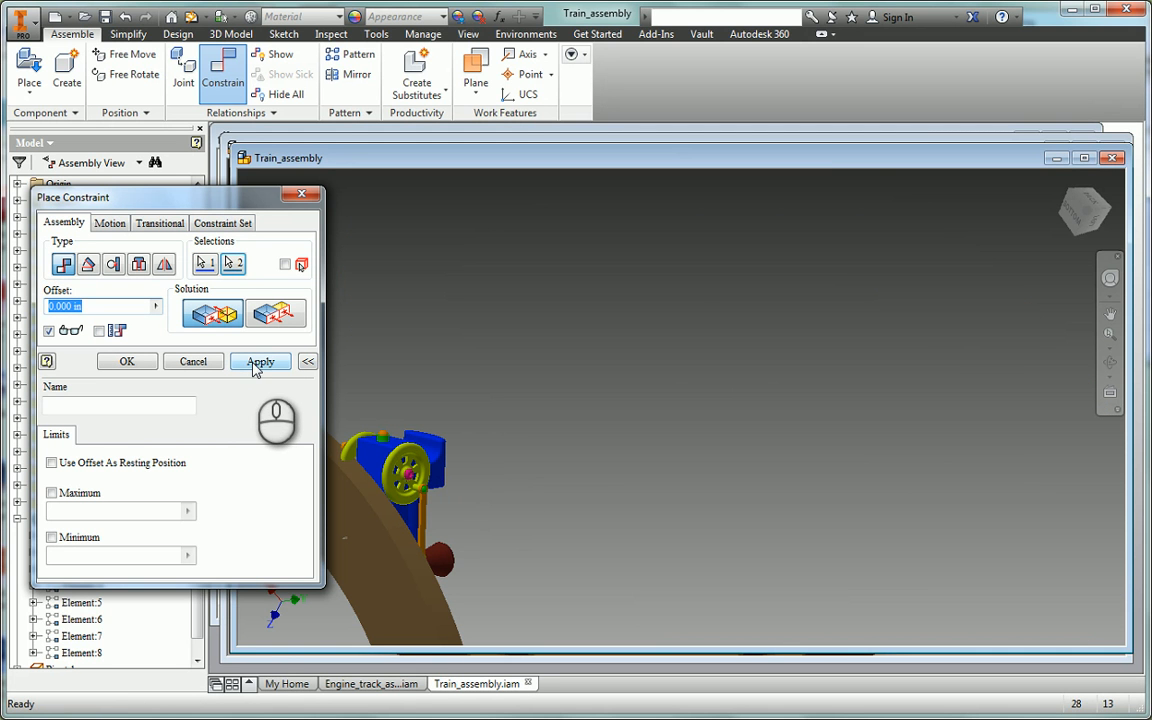
- Inspect how the wheels meet the track, set the Mate offset to 0.438 in and apply the constraint
left_click(1110, 364)
left_click(595, 492)
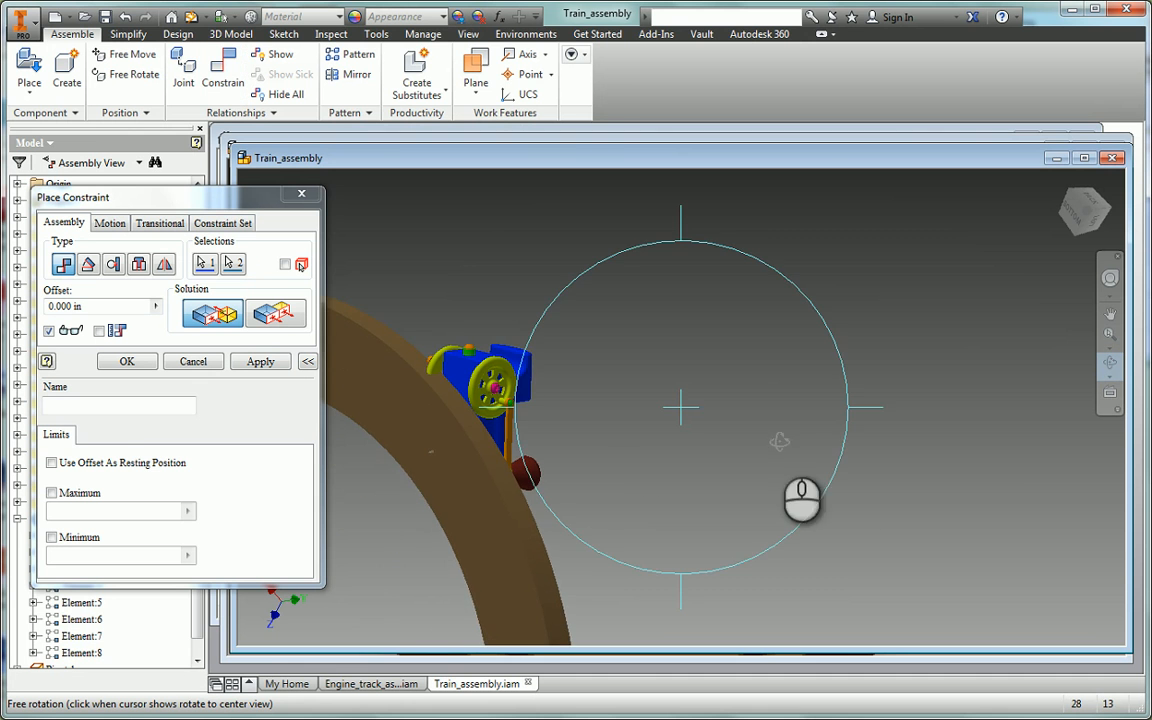
left_click_drag(625, 509, 645, 540)
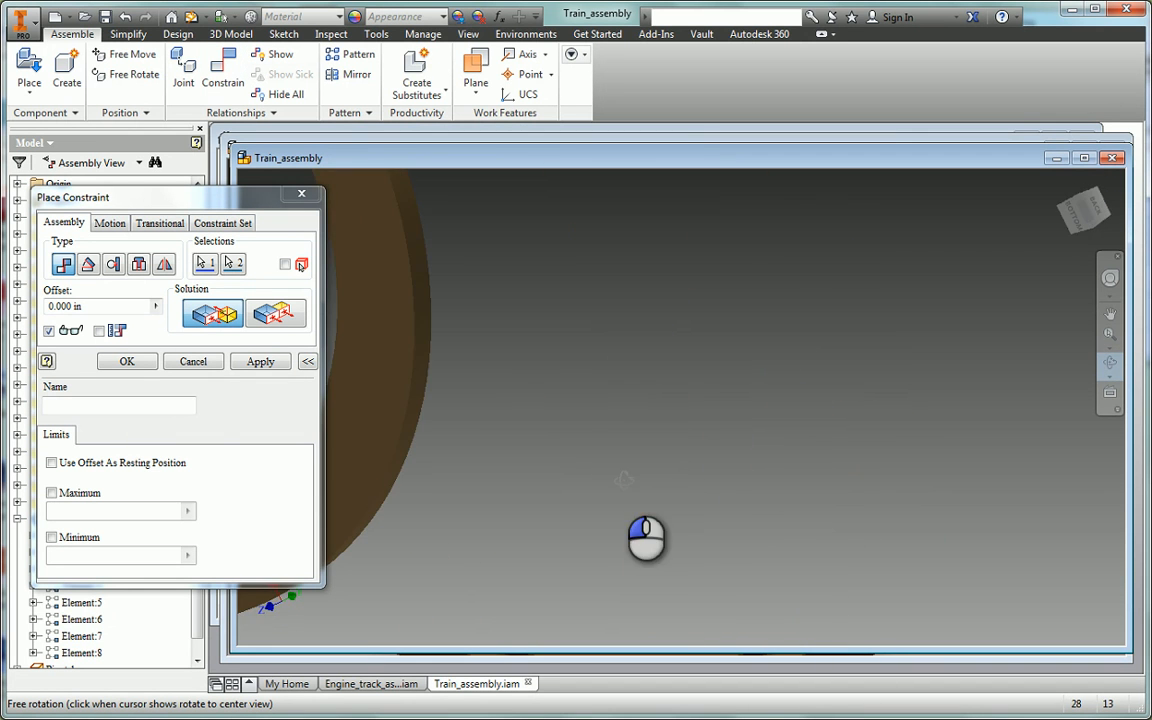
left_click_drag(635, 427, 505, 441)
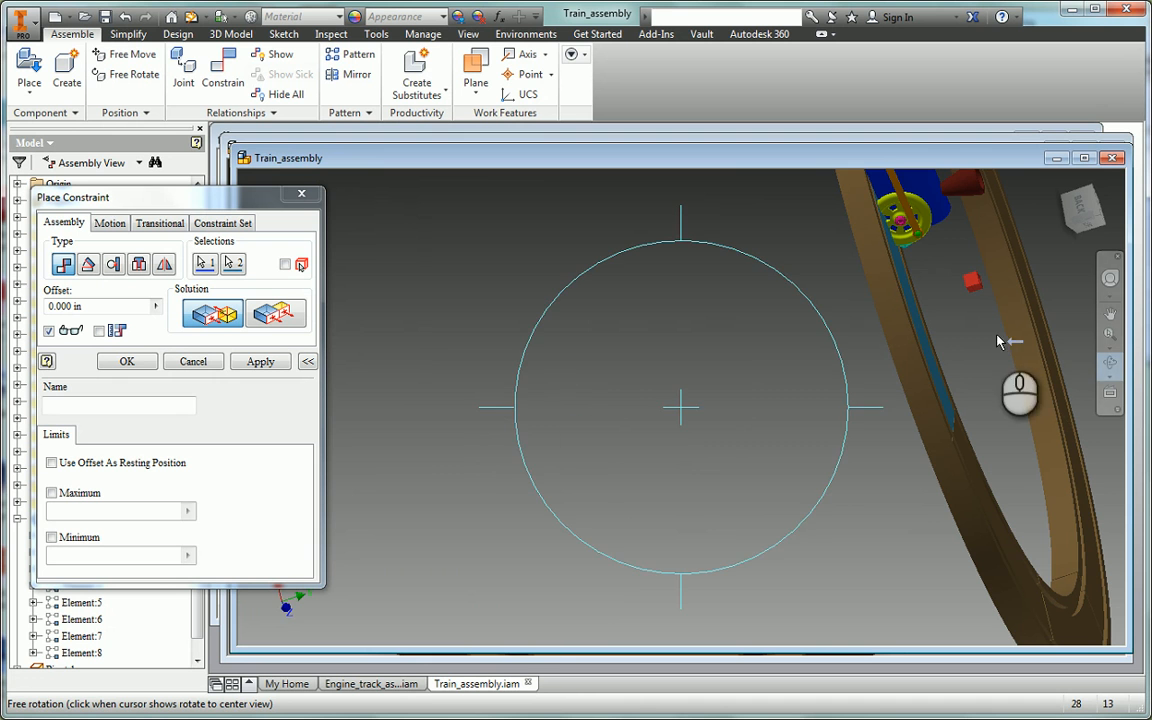
left_click(1110, 313)
left_click_drag(930, 278, 794, 364)
left_click(1110, 367)
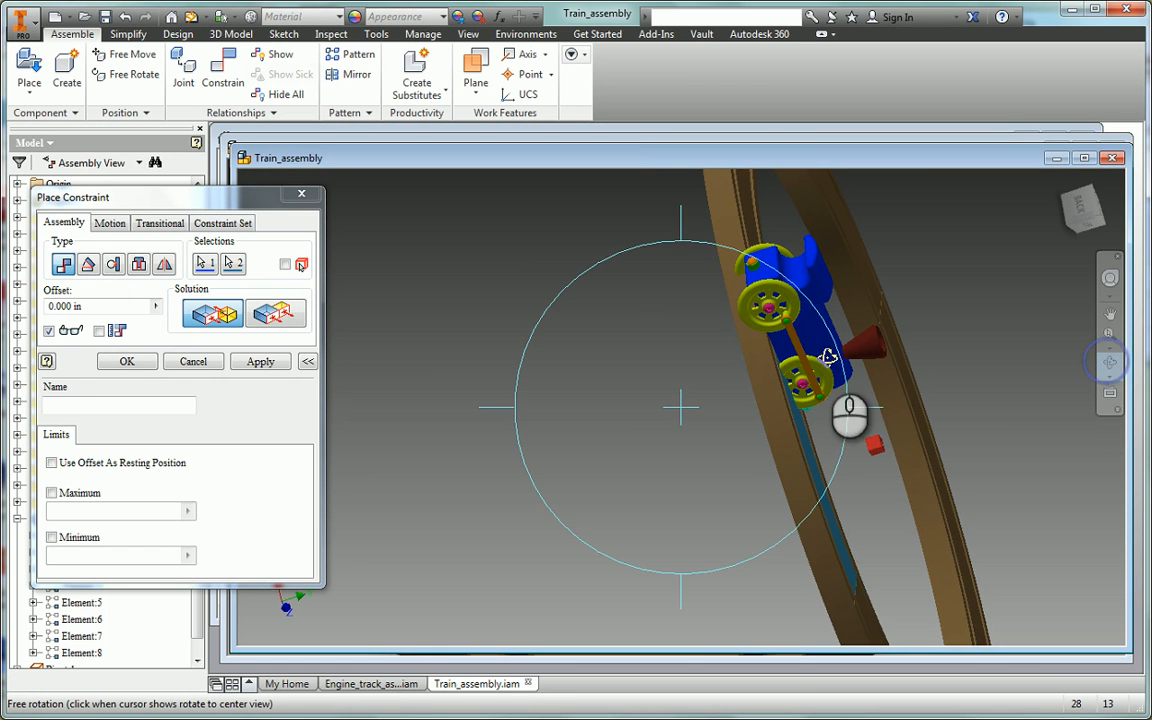
left_click_drag(718, 328, 725, 257)
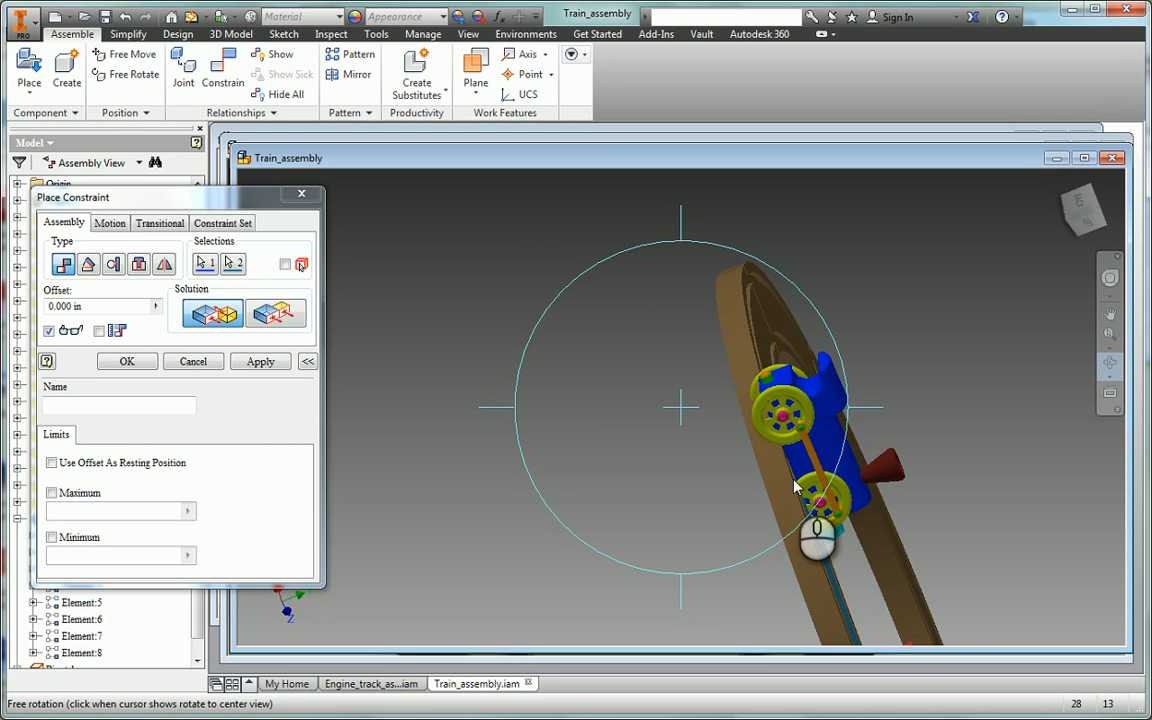
key("Escape")
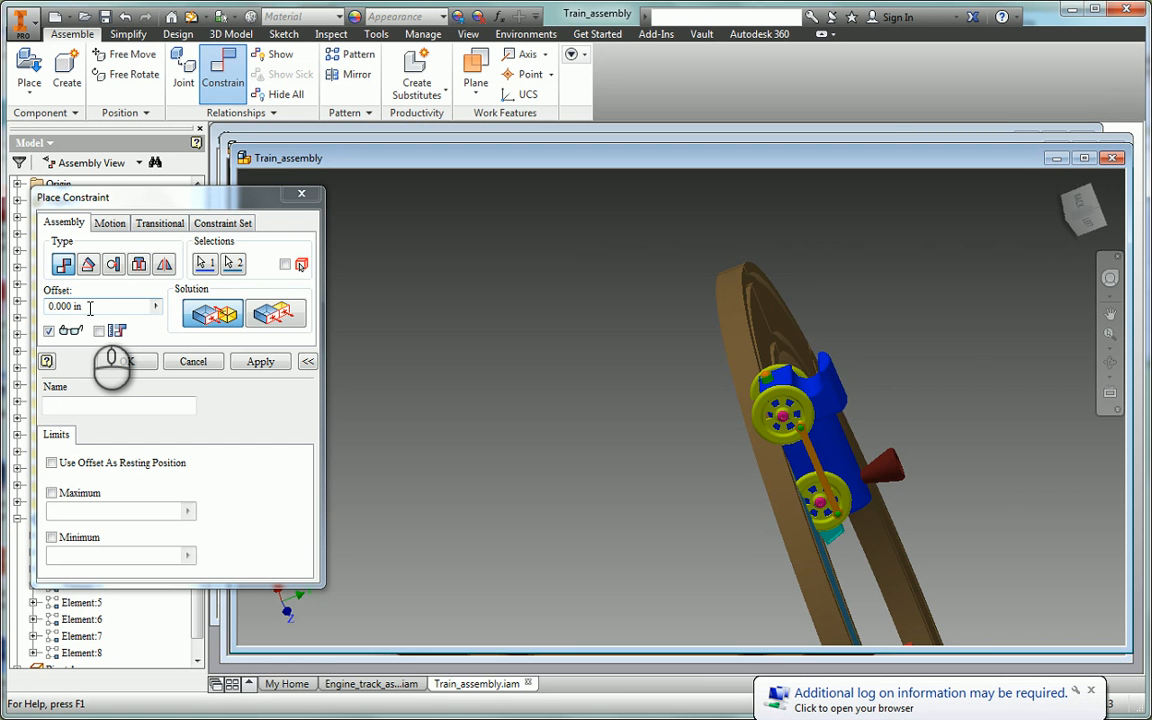
left_click_drag(90, 307, 43, 312)
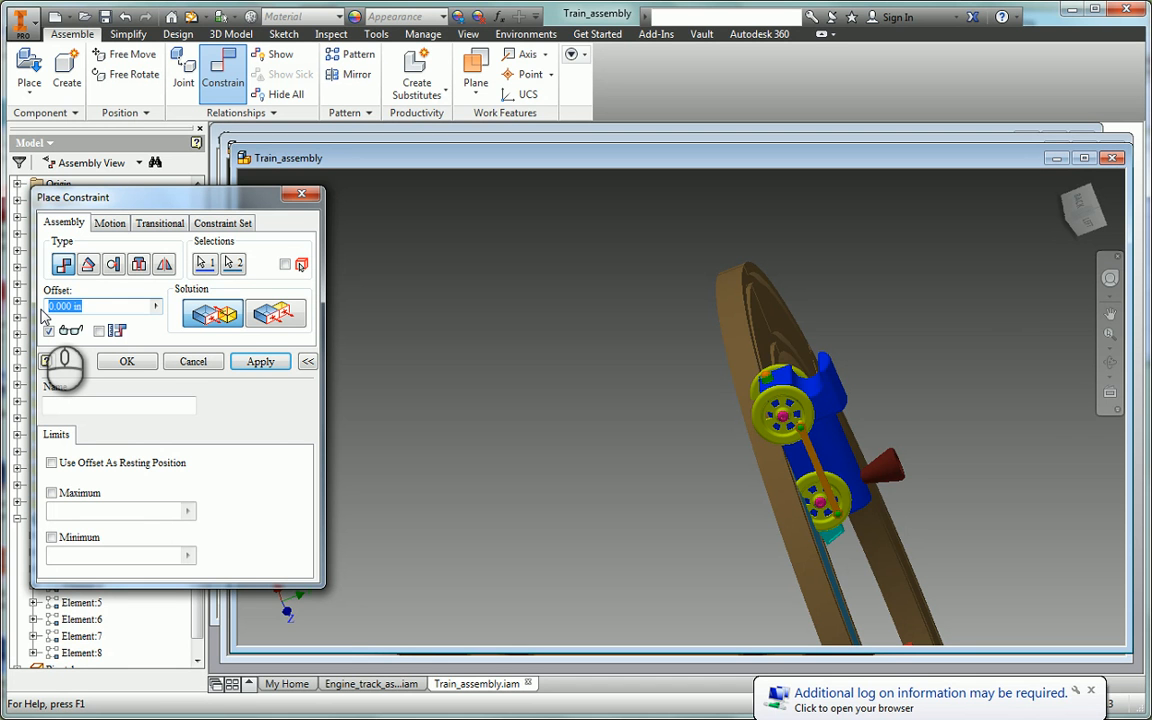
type("38")
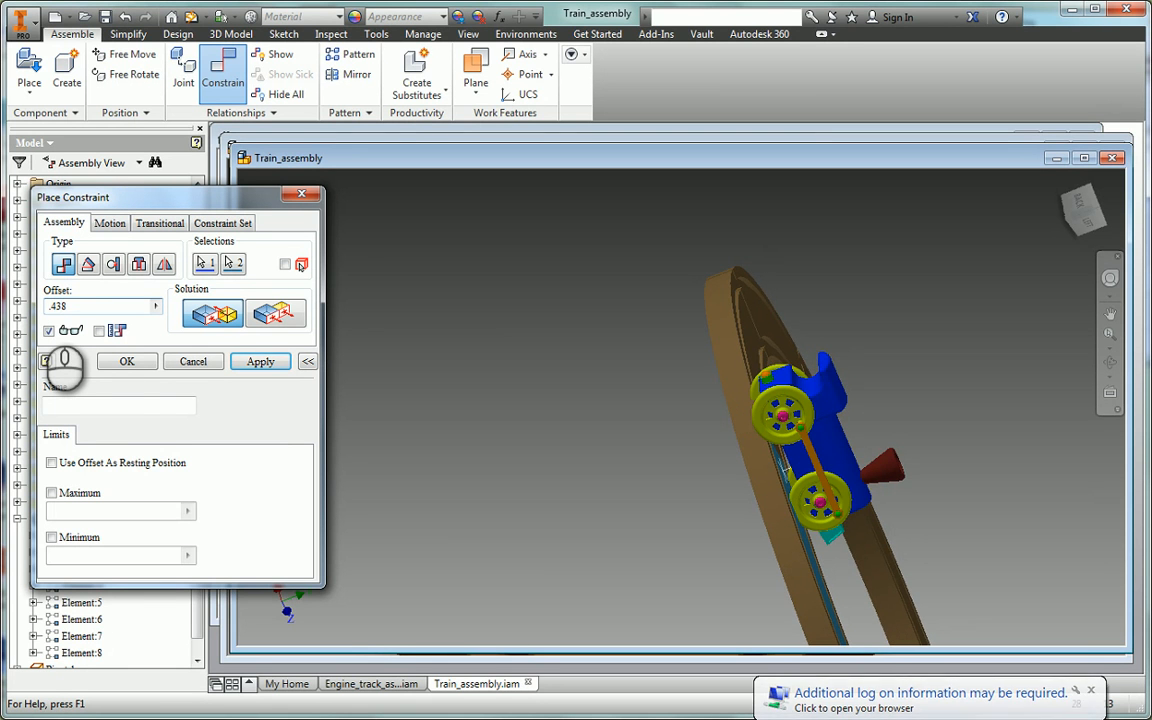
left_click(258, 362)
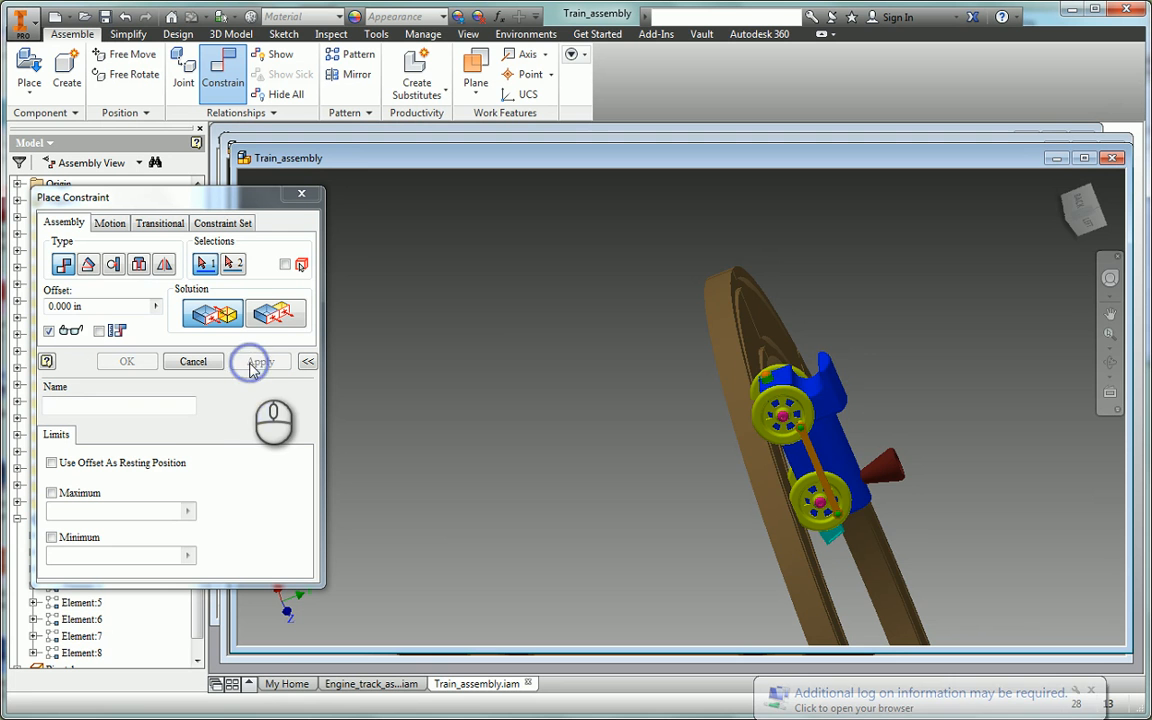
- Examine from several sides how the engine sits on the track ring and where its side faces lie relative to the pivot
left_click(1113, 364)
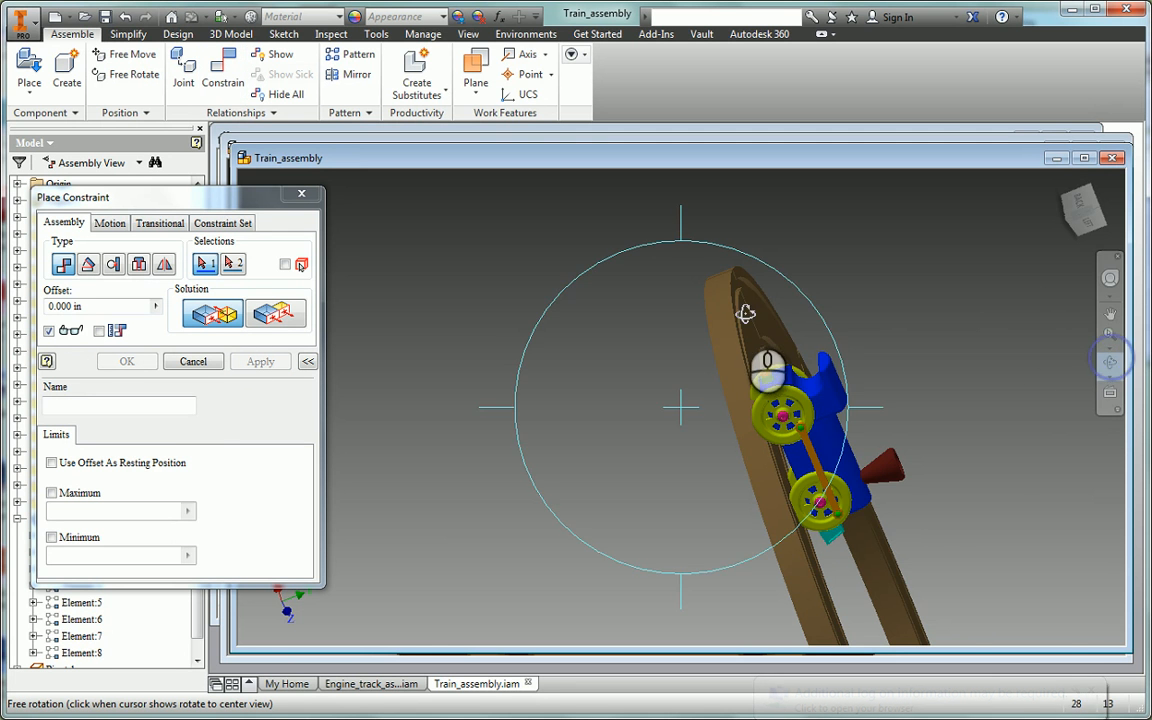
left_click_drag(746, 316, 664, 332)
left_click(1110, 316)
left_click_drag(1108, 515, 563, 468)
left_click(1108, 365)
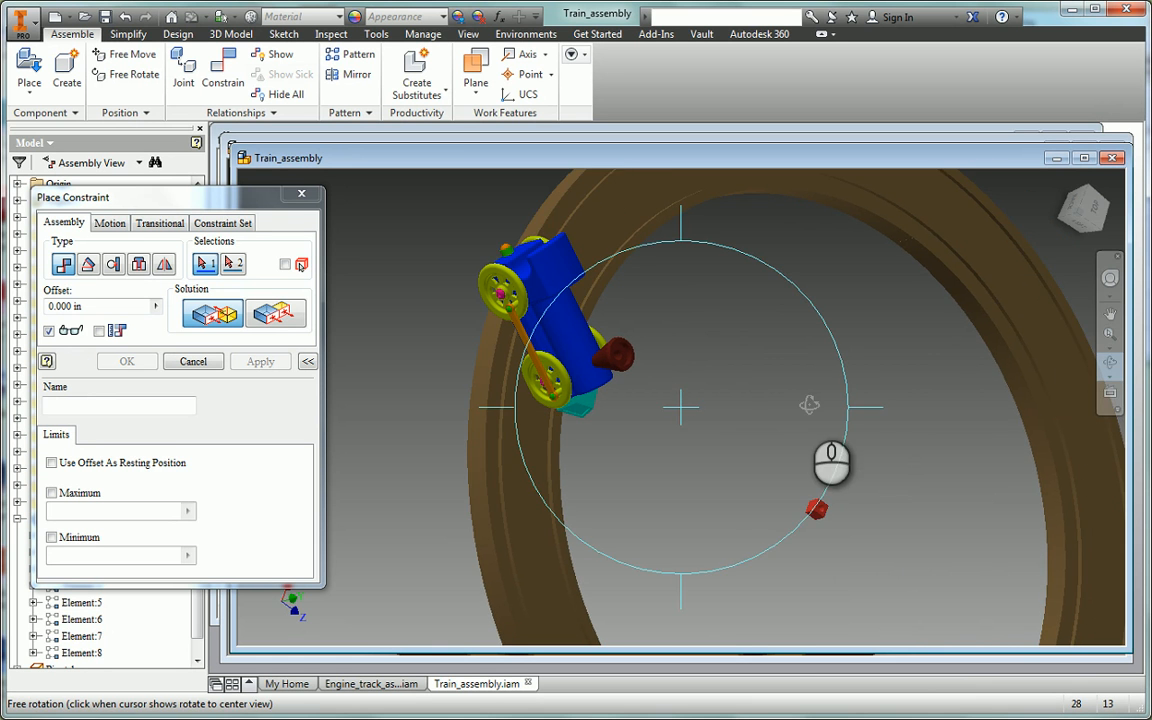
left_click_drag(828, 463, 748, 268)
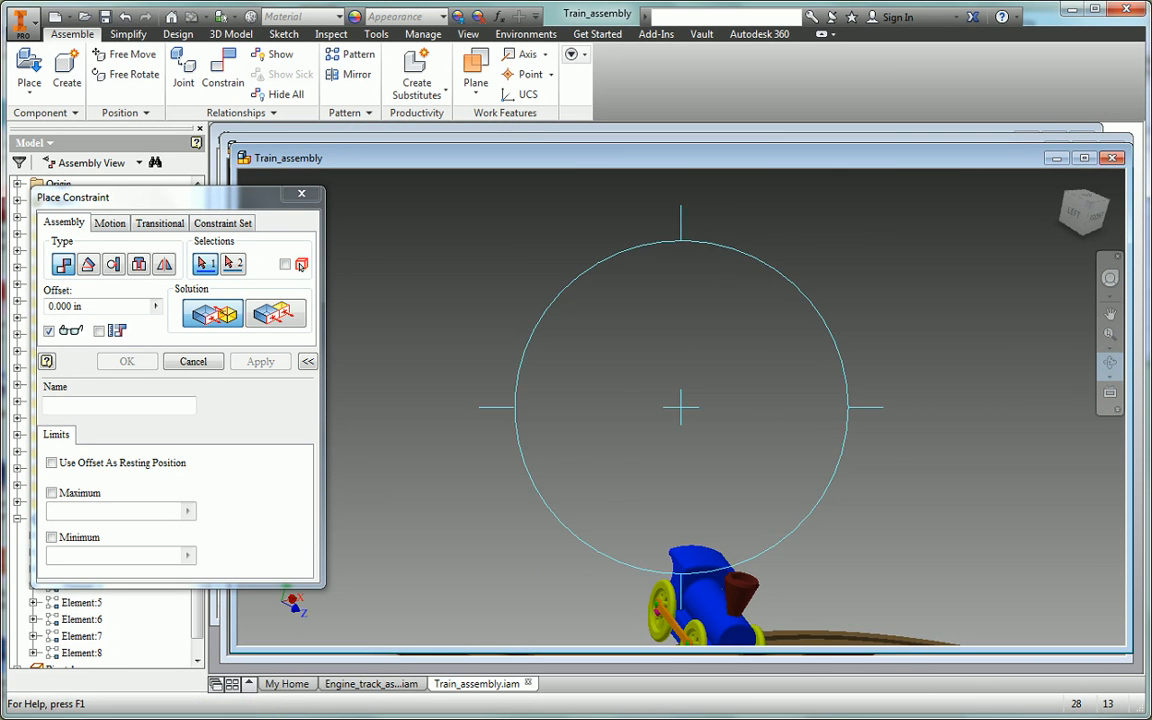
left_click(1110, 316)
left_click_drag(792, 670, 609, 309)
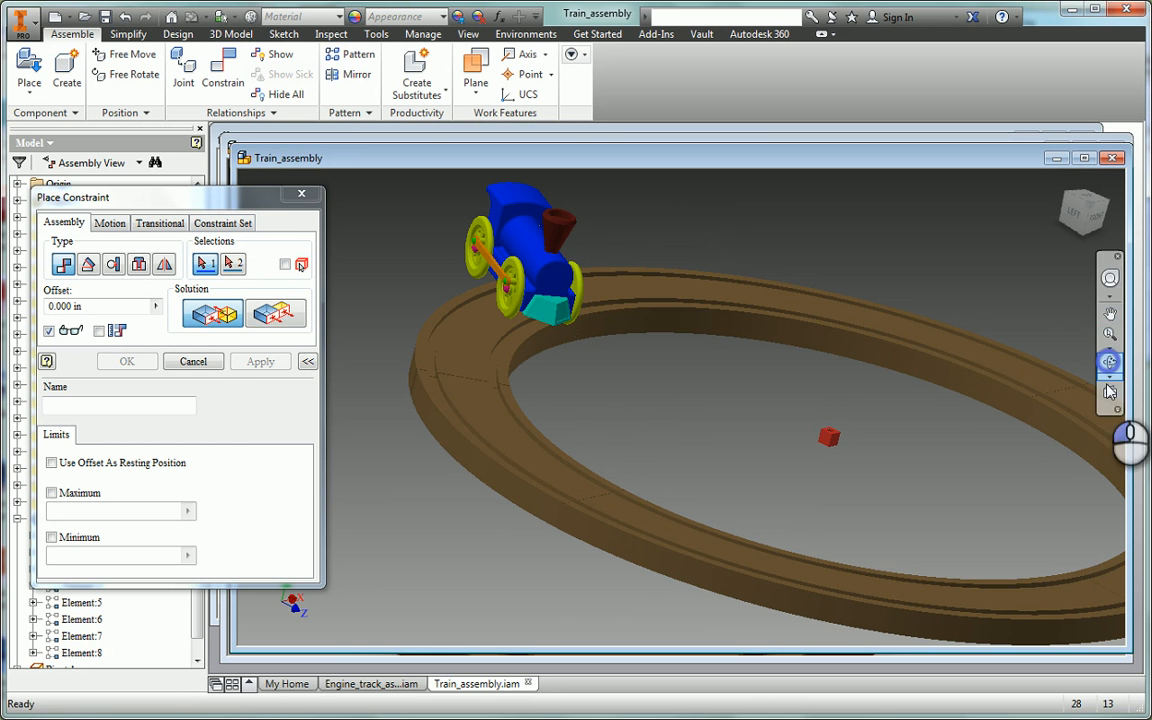
key("Escape")
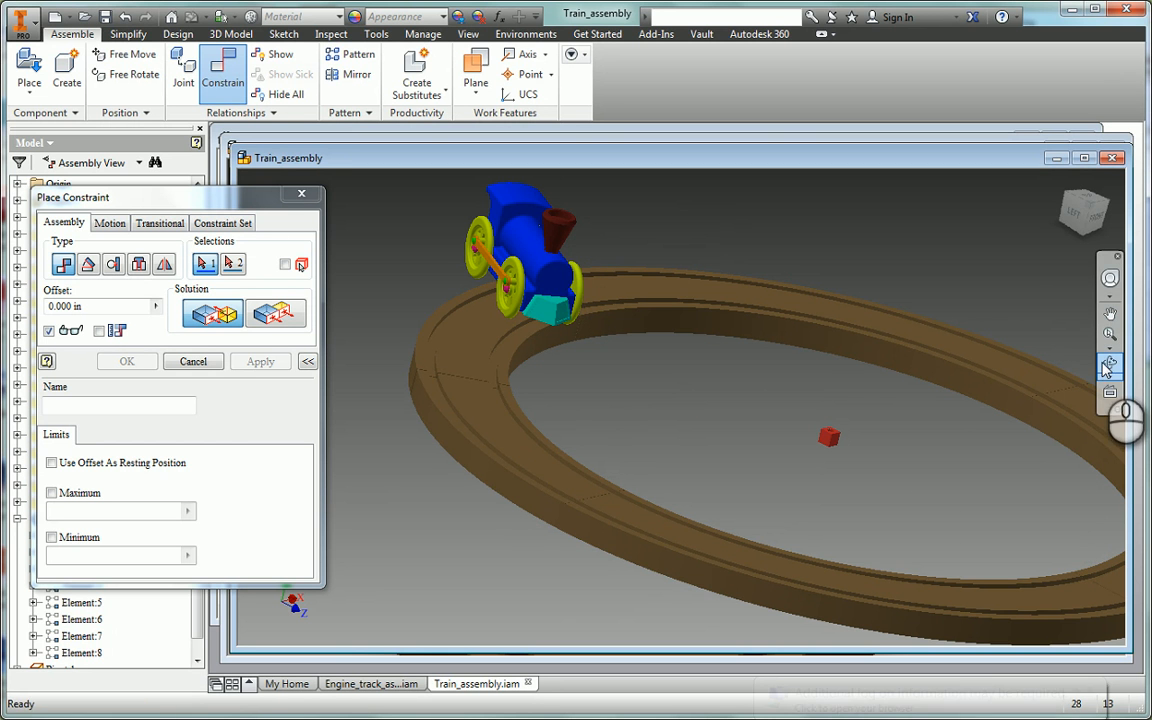
left_click(1110, 362)
left_click_drag(841, 401, 694, 384)
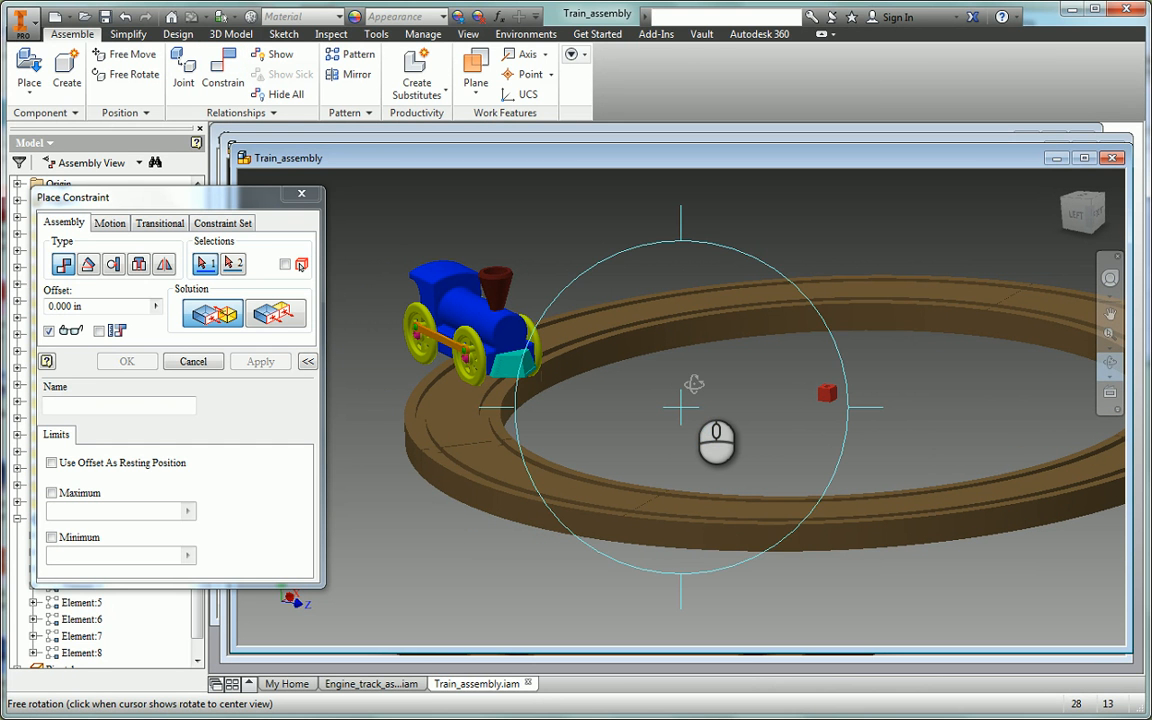
key("Escape")
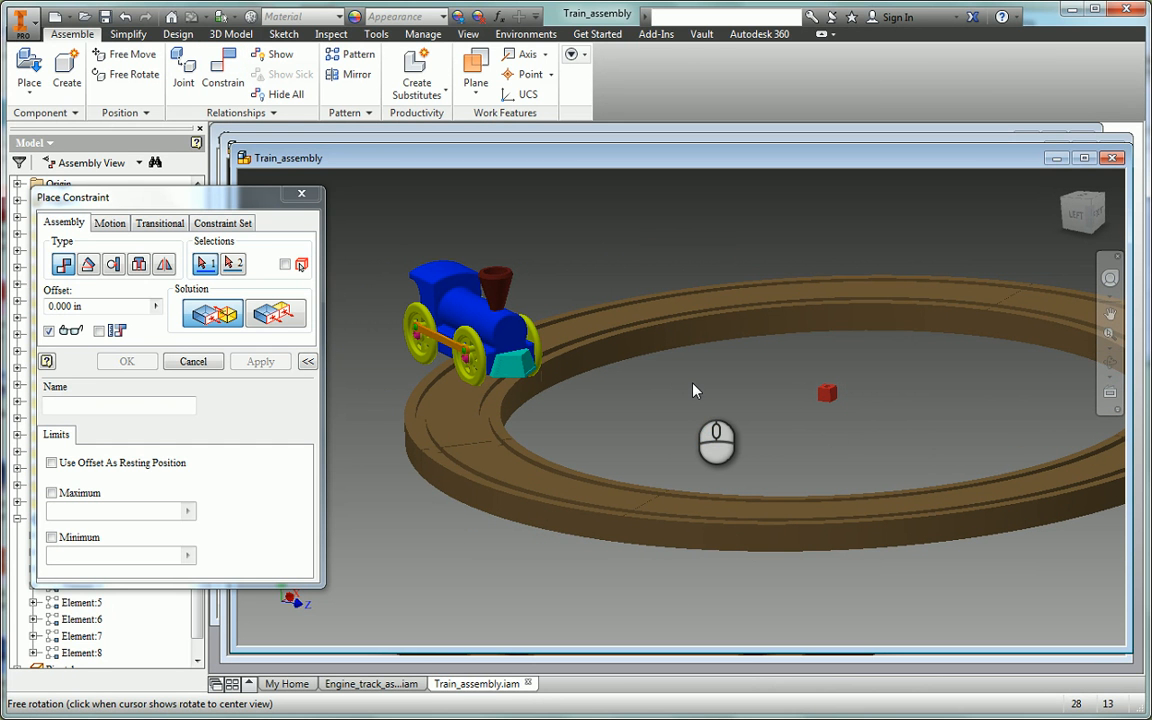
left_click(1110, 362)
left_click_drag(838, 396, 628, 490)
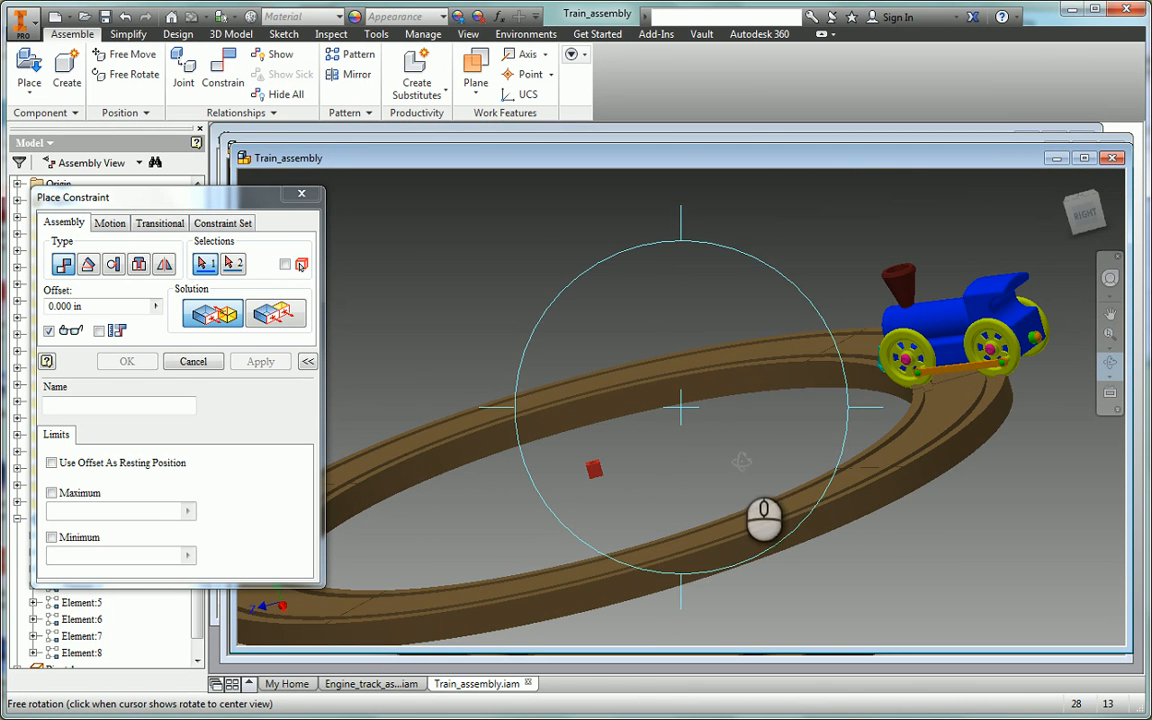
key("Escape")
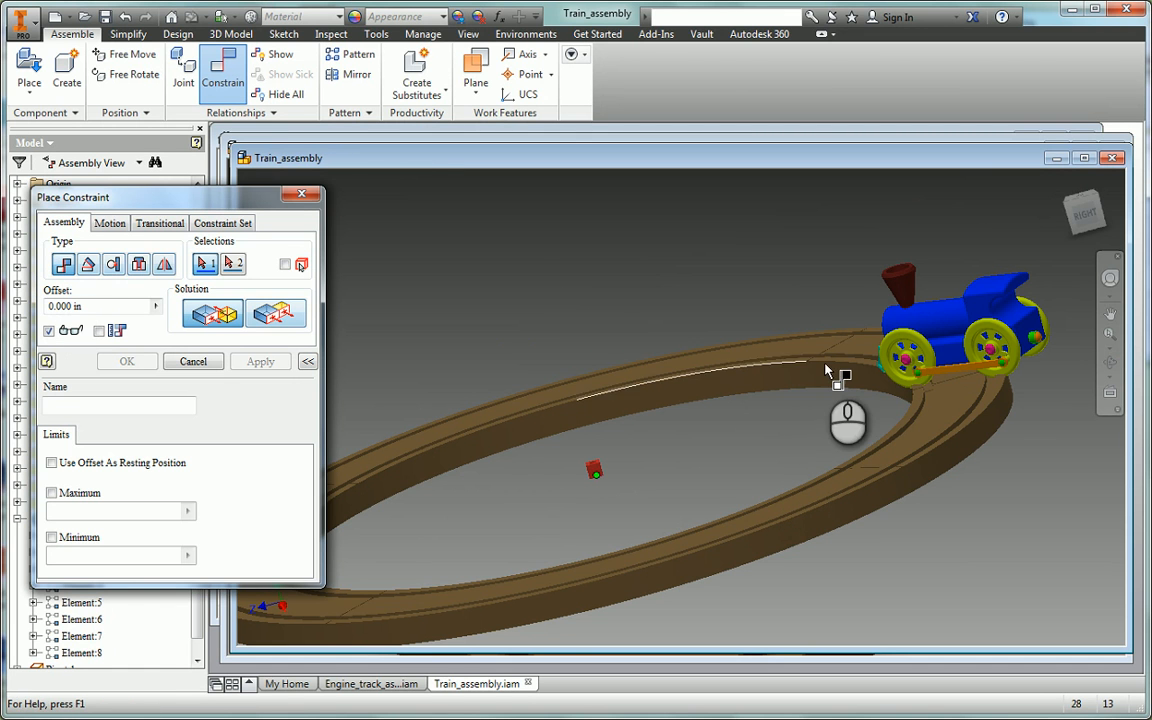
- Apply a Mate constraint with an 11.9 in offset between the engine body's side face and a side face of the pivot
left_click(955, 358)
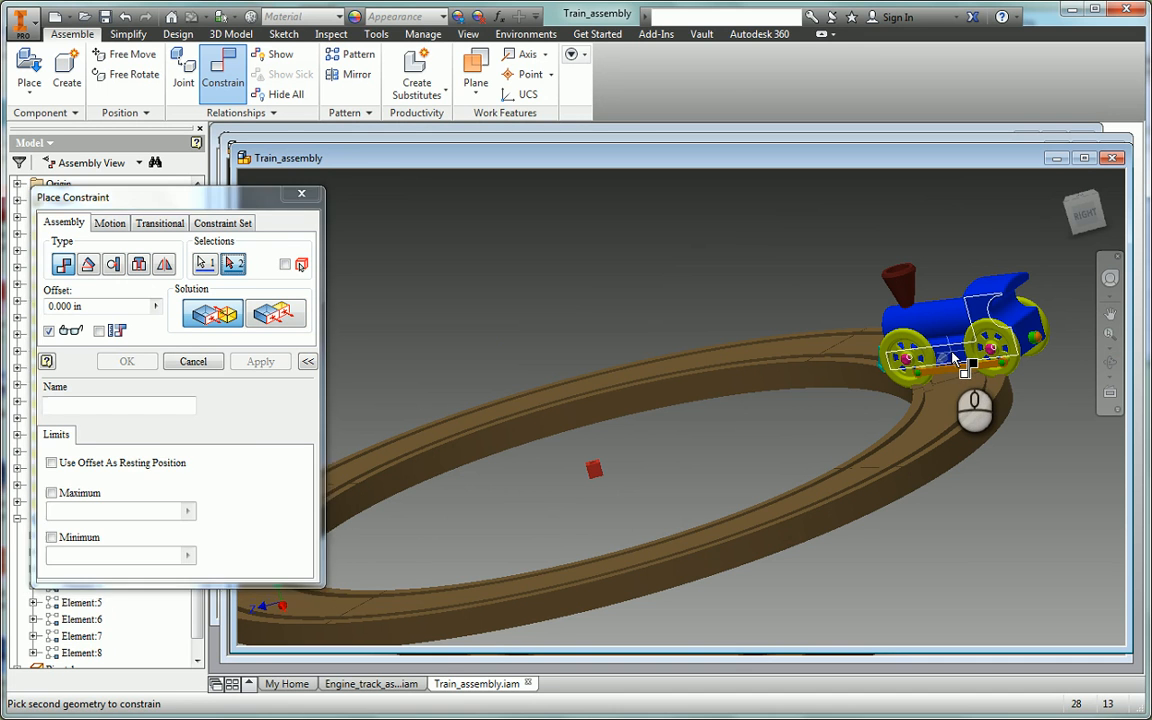
left_click(594, 474)
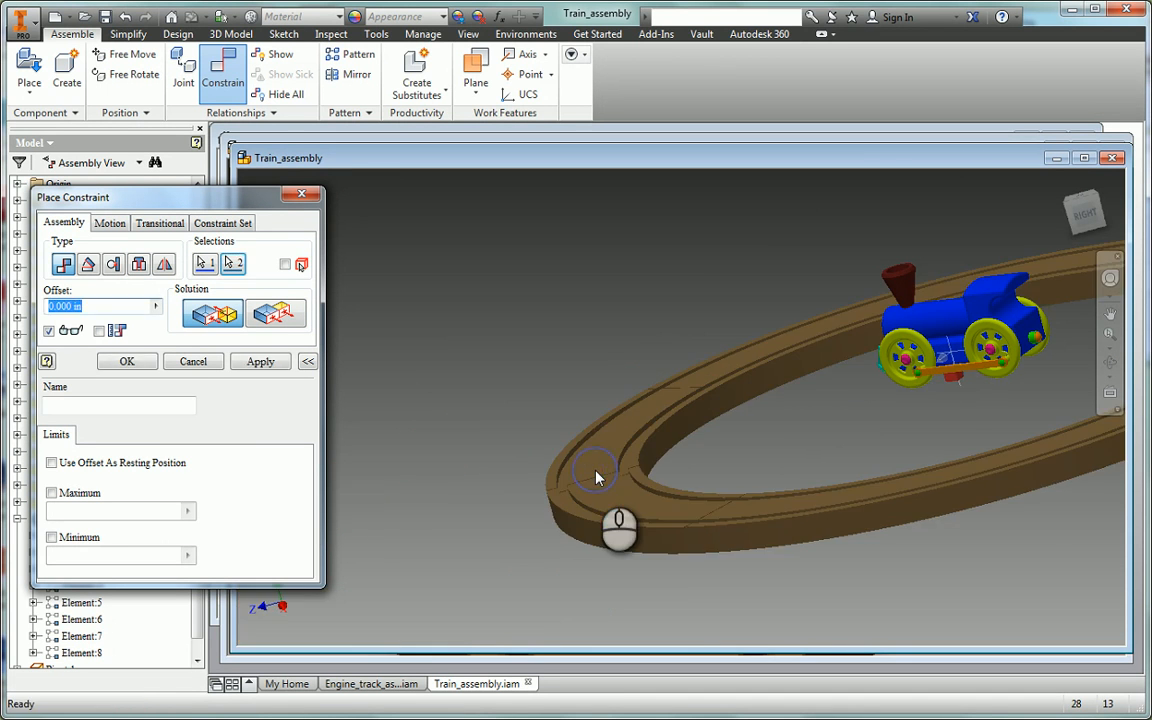
left_click(1113, 367)
left_click_drag(818, 501, 687, 488)
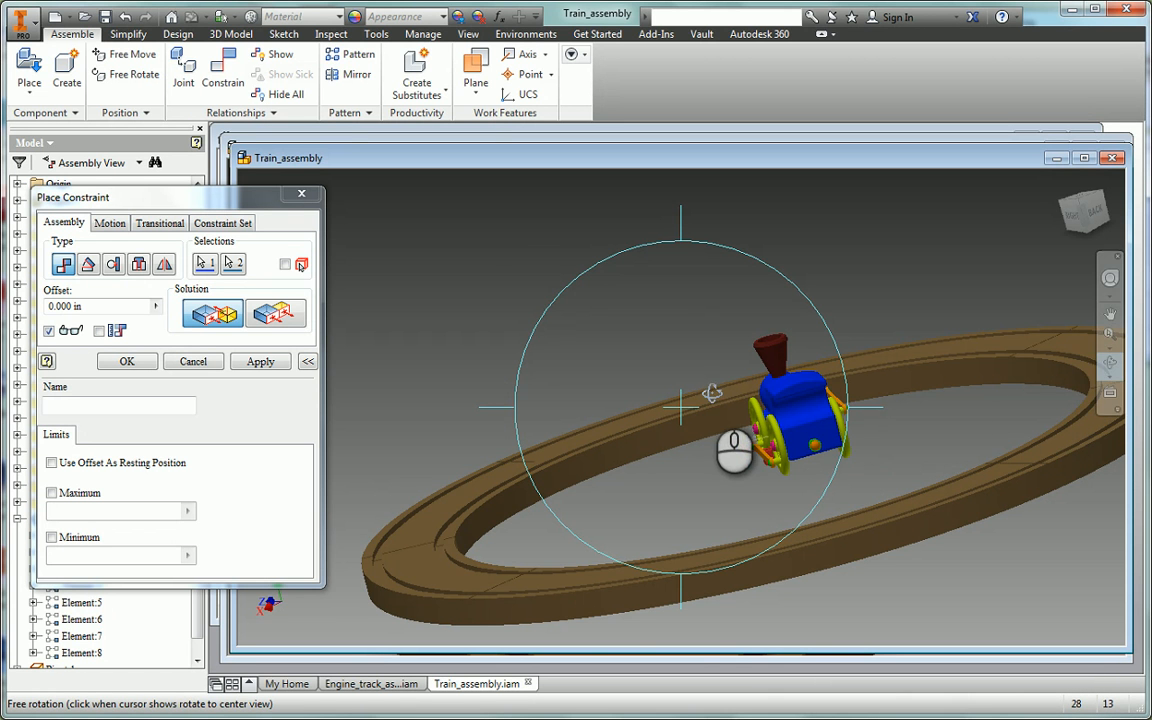
key("Escape")
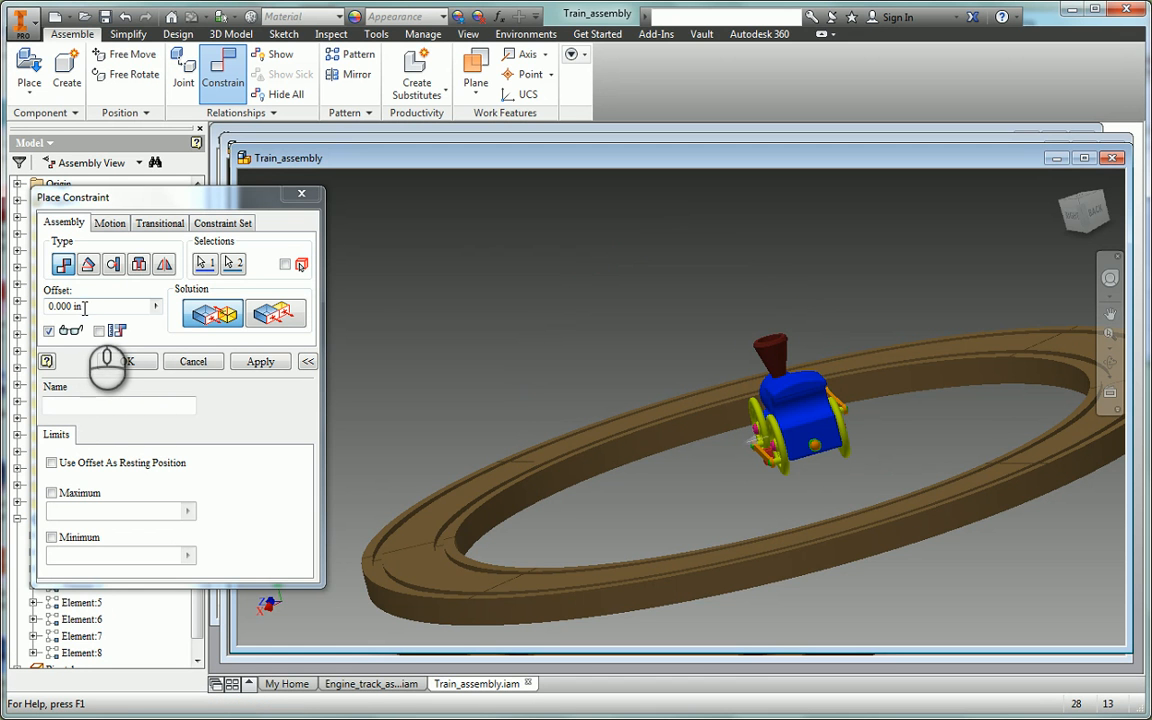
left_click(85, 307)
left_click_drag(90, 307, 33, 316)
type("11")
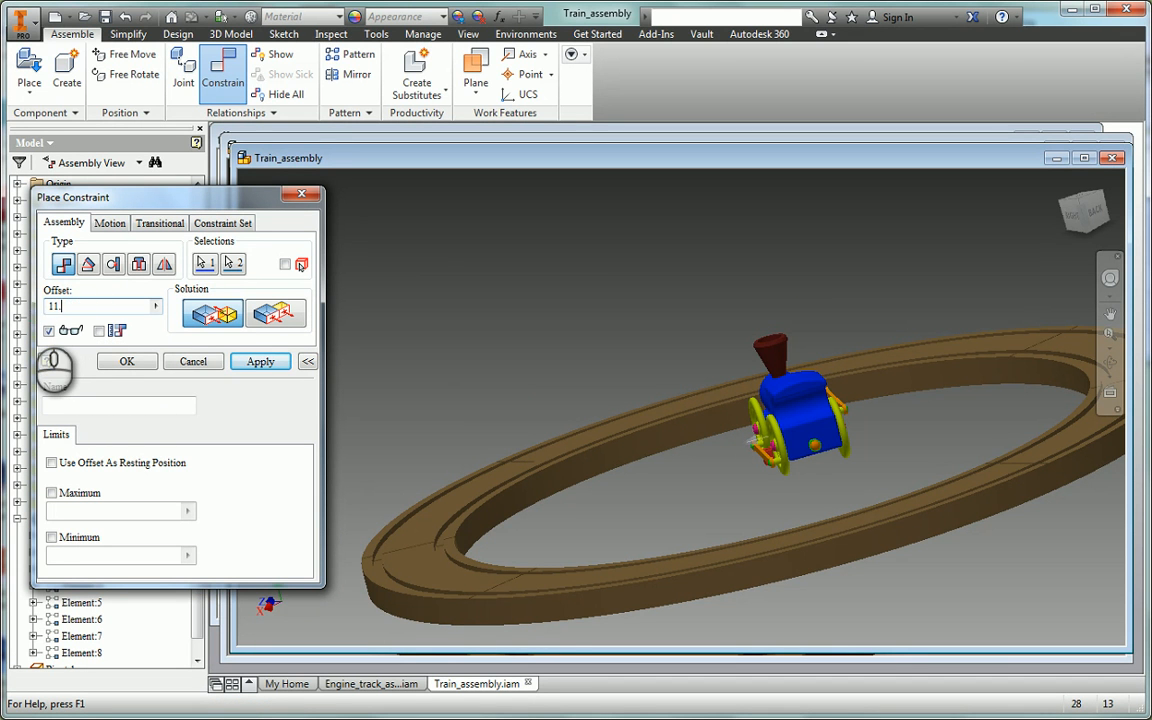
type(".9")
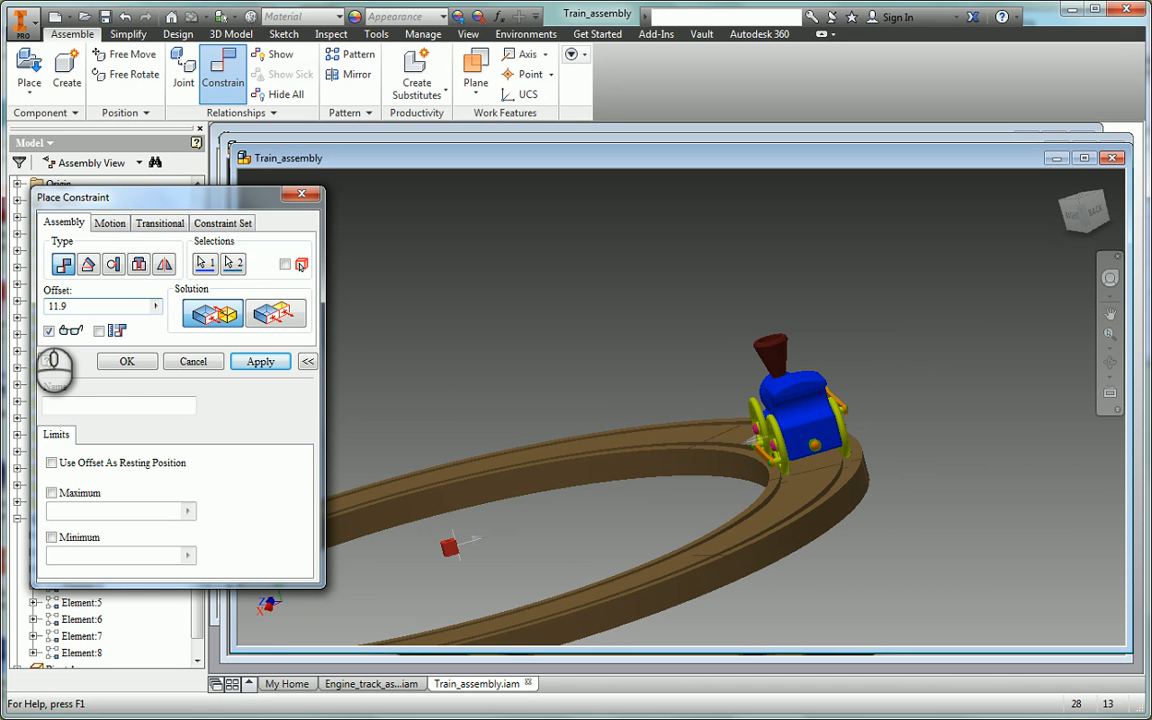
left_click(260, 362)
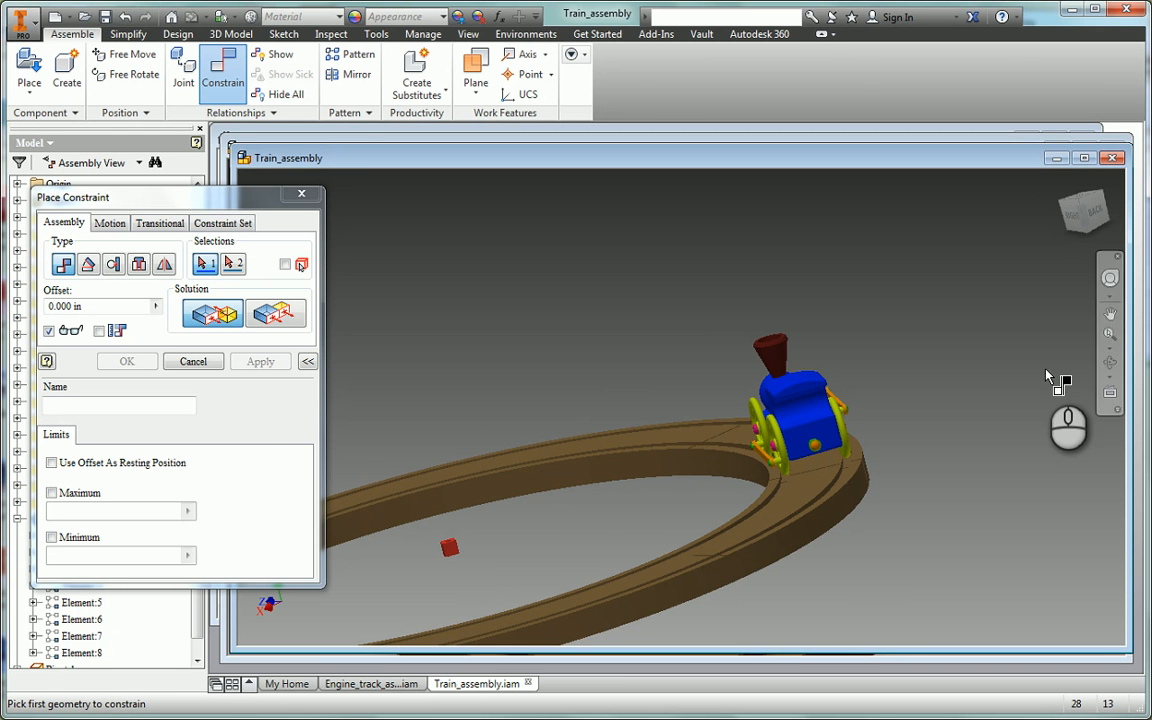
- End the constraint command and move the track ring, seen from above, to test its remaining freedom relative to the engine
left_click(1111, 363)
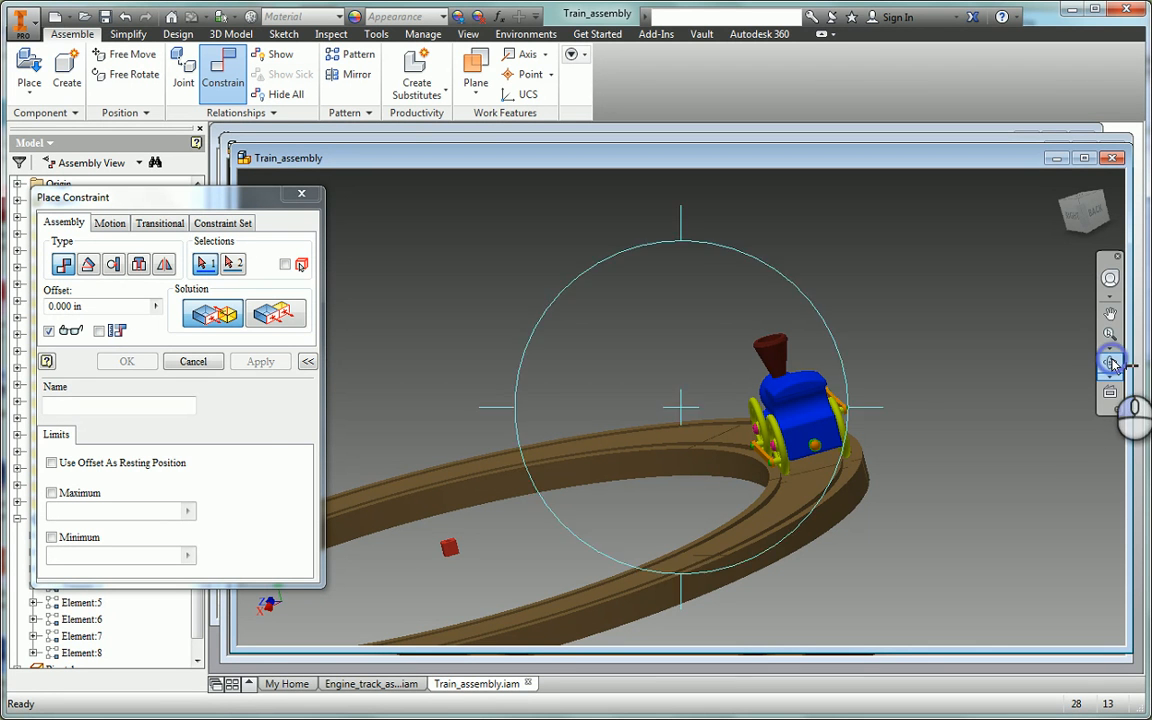
left_click_drag(645, 463, 694, 612)
left_click(1109, 311)
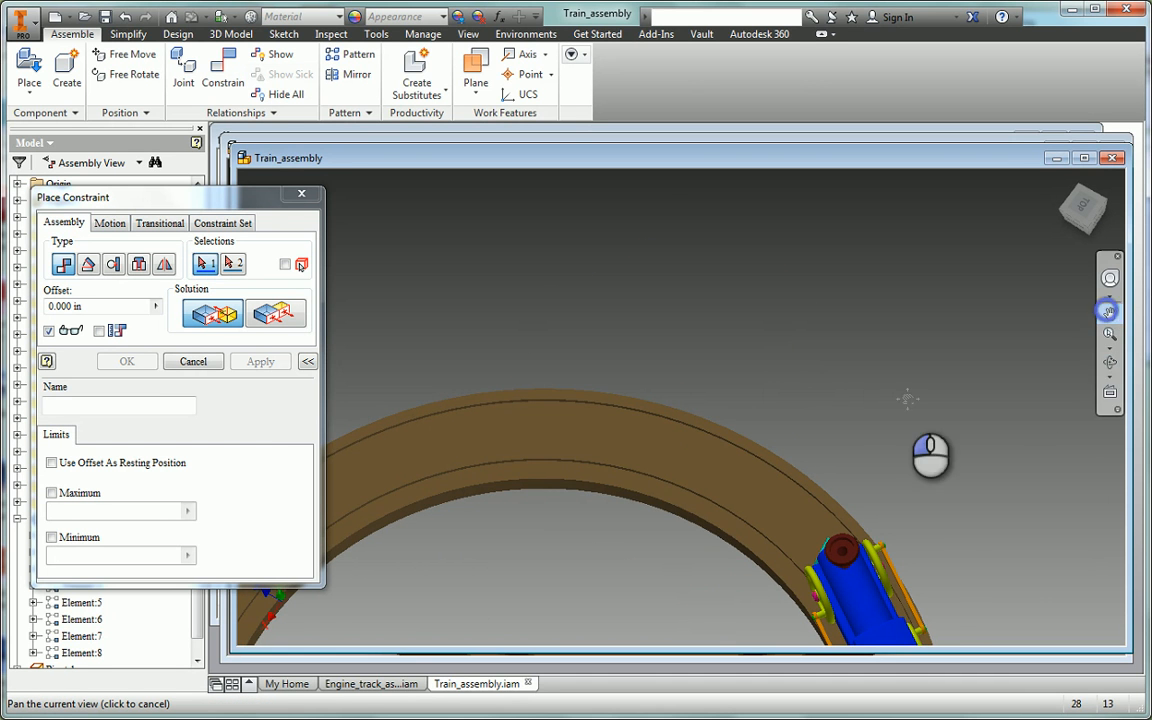
left_click_drag(669, 561, 676, 337)
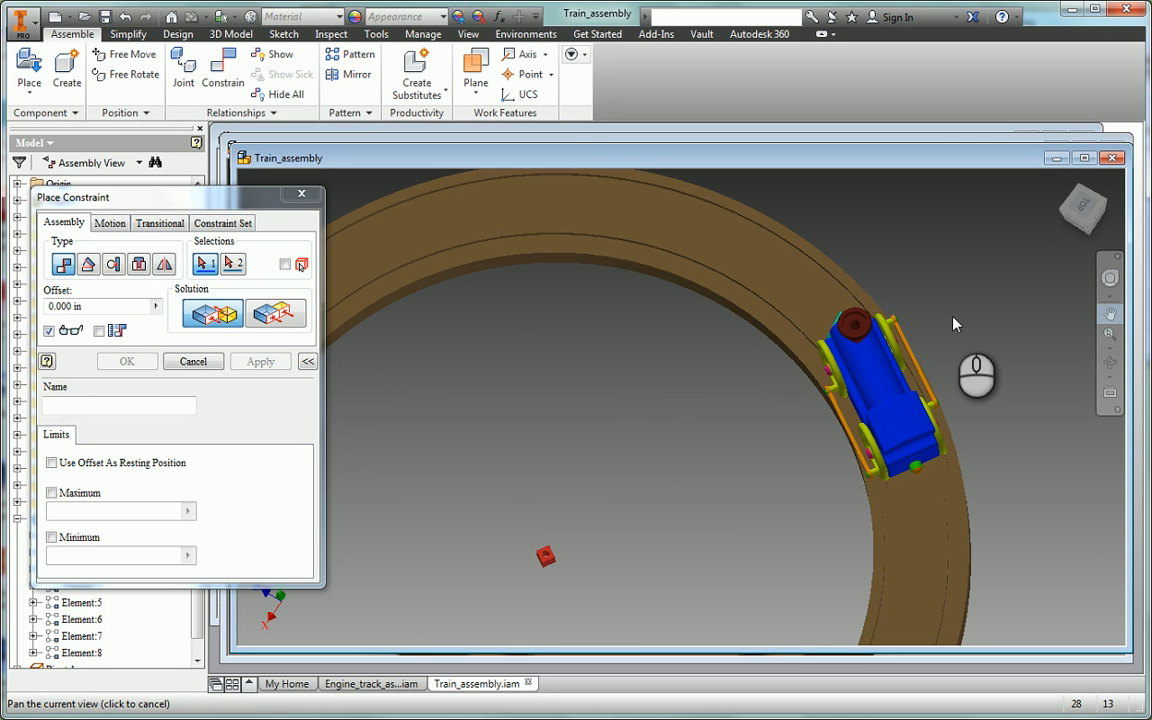
key("Escape")
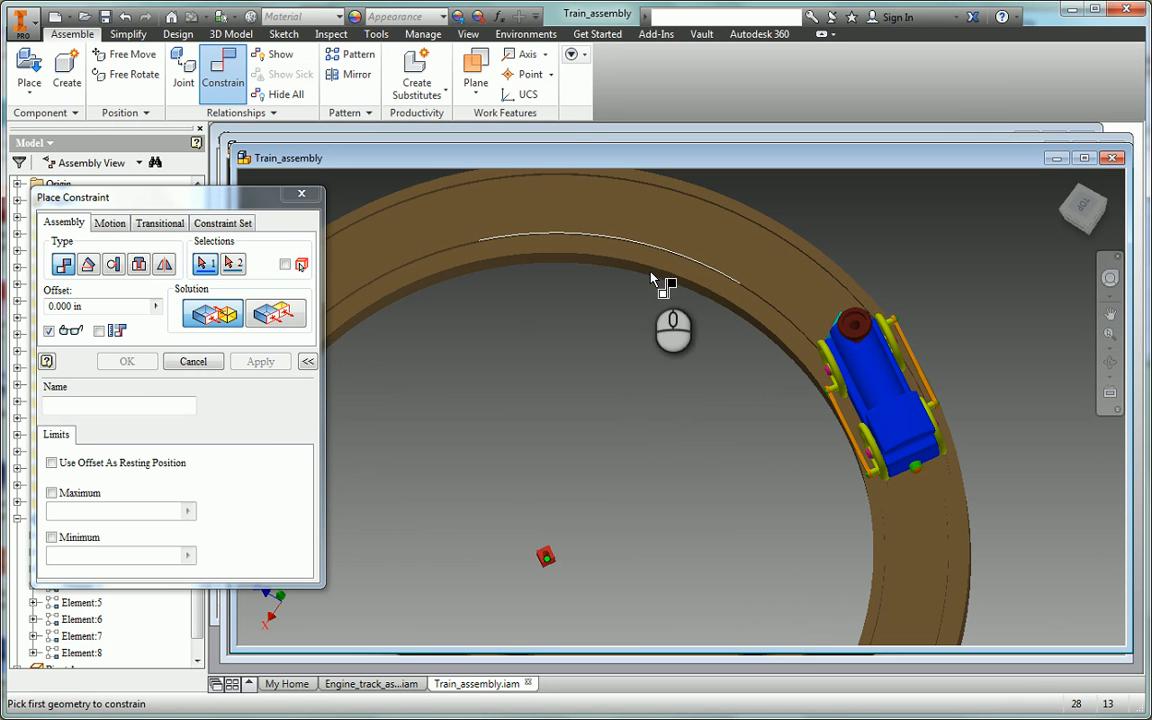
left_click(301, 193)
left_click_drag(531, 253, 448, 258)
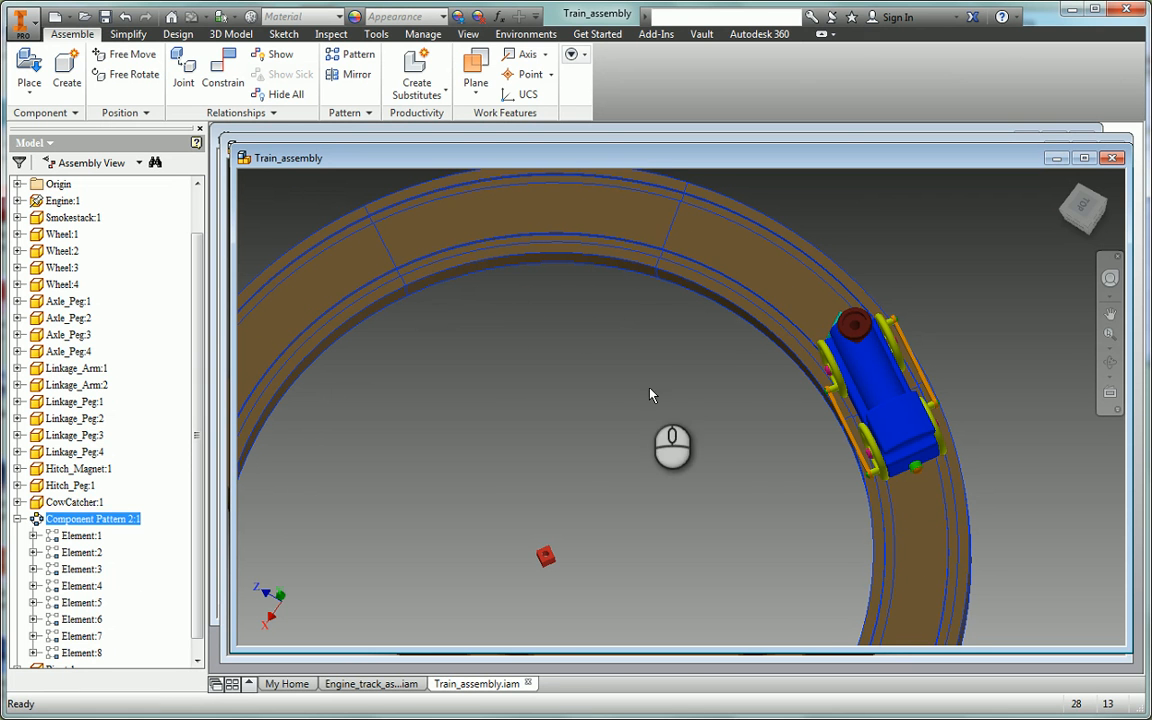
- Apply a Flush constraint with a 2.5 in offset between the engine's rear face and the corresponding side face of the pivot
left_click(222, 64)
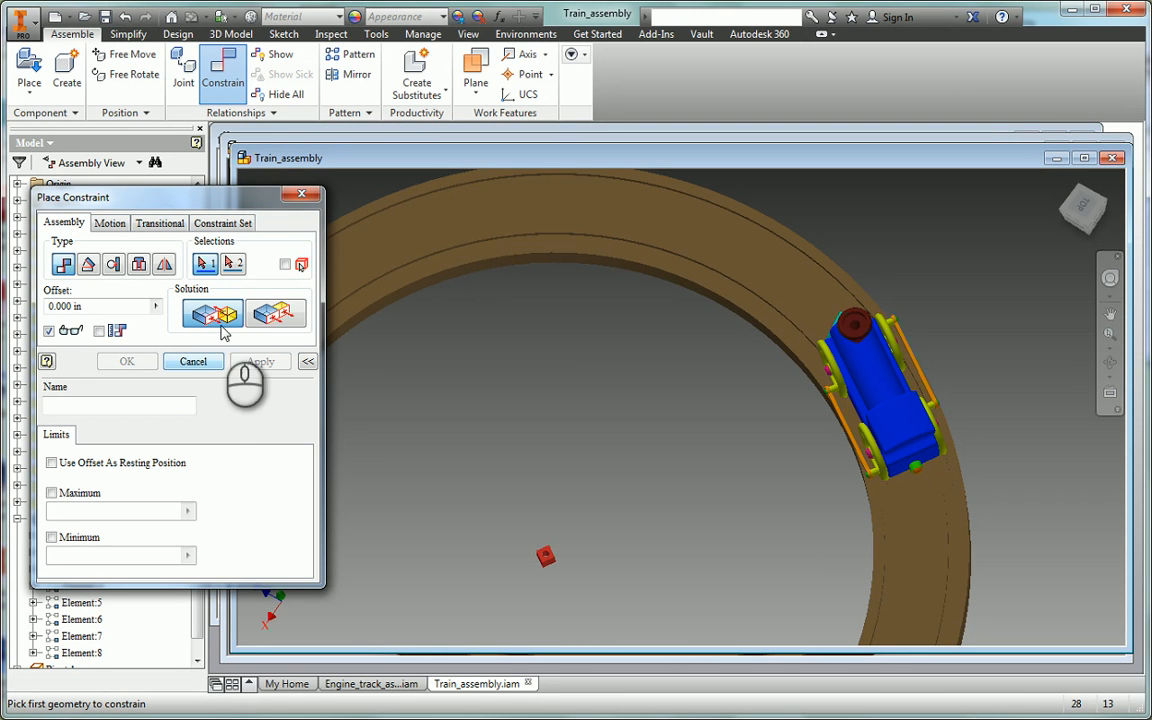
left_click(272, 316)
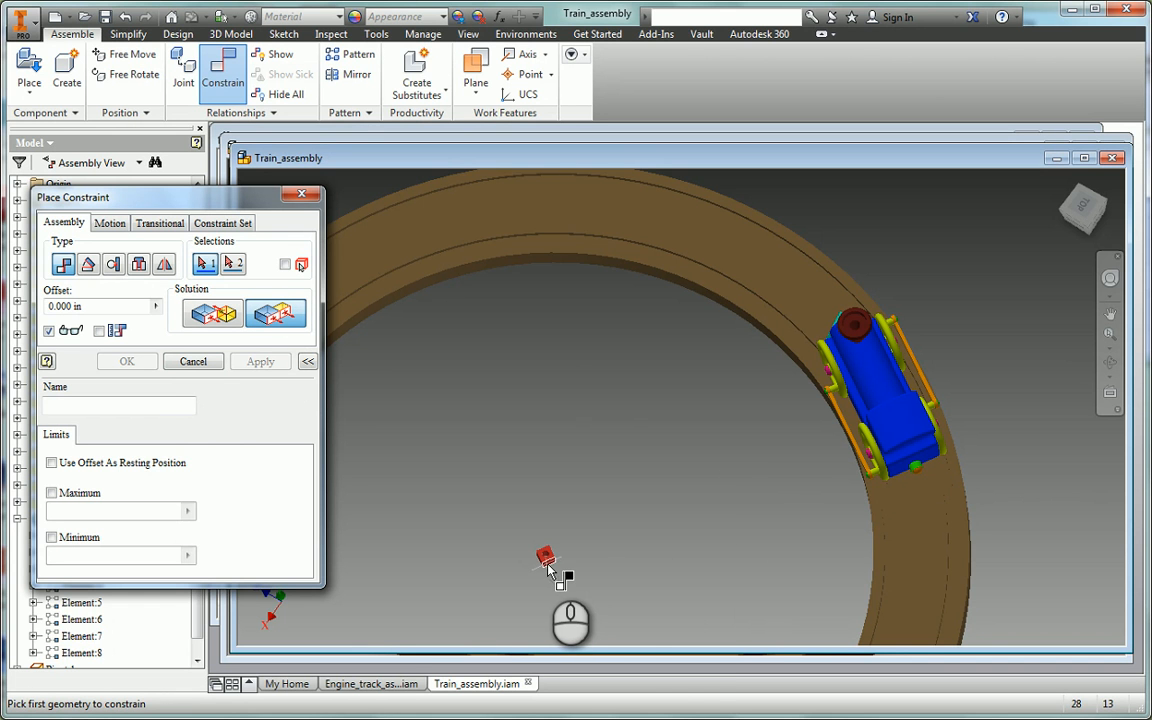
left_click(905, 475)
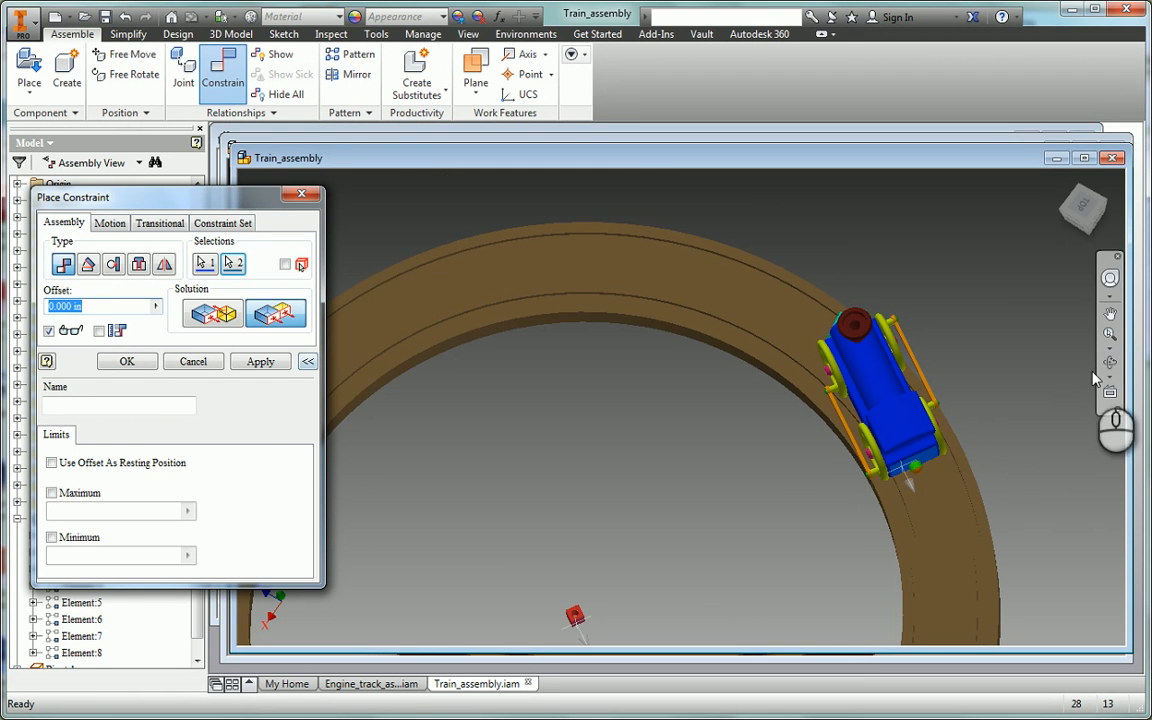
left_click(1110, 313)
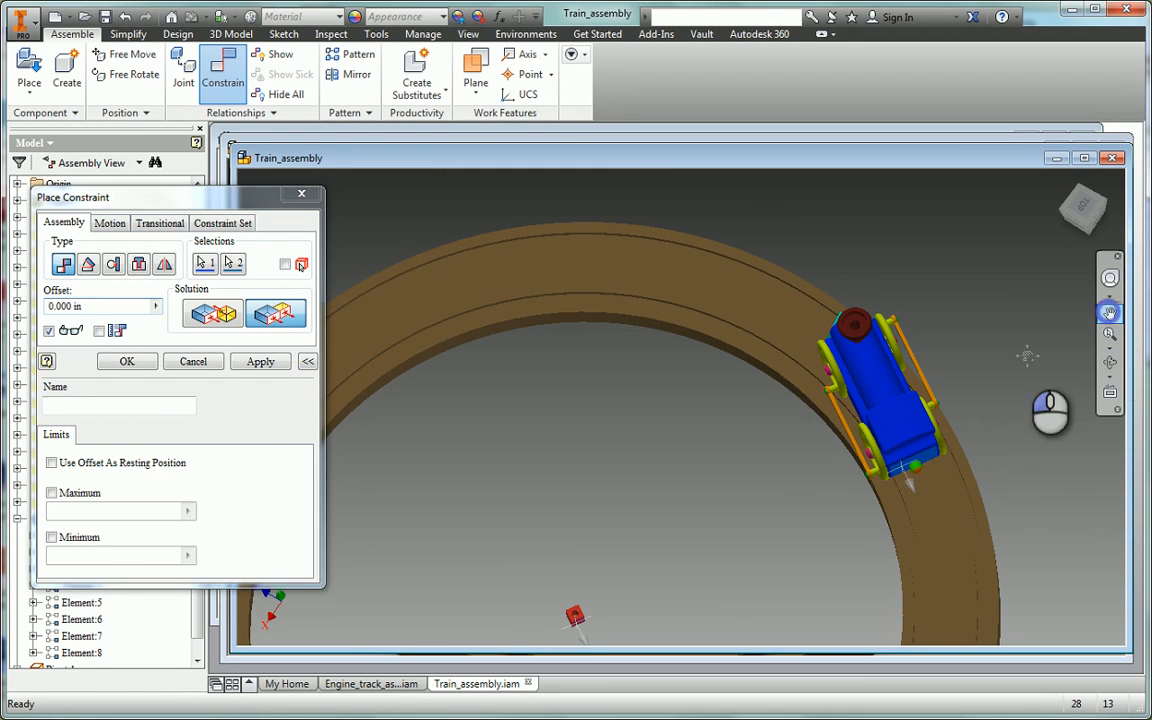
left_click_drag(547, 602, 540, 522)
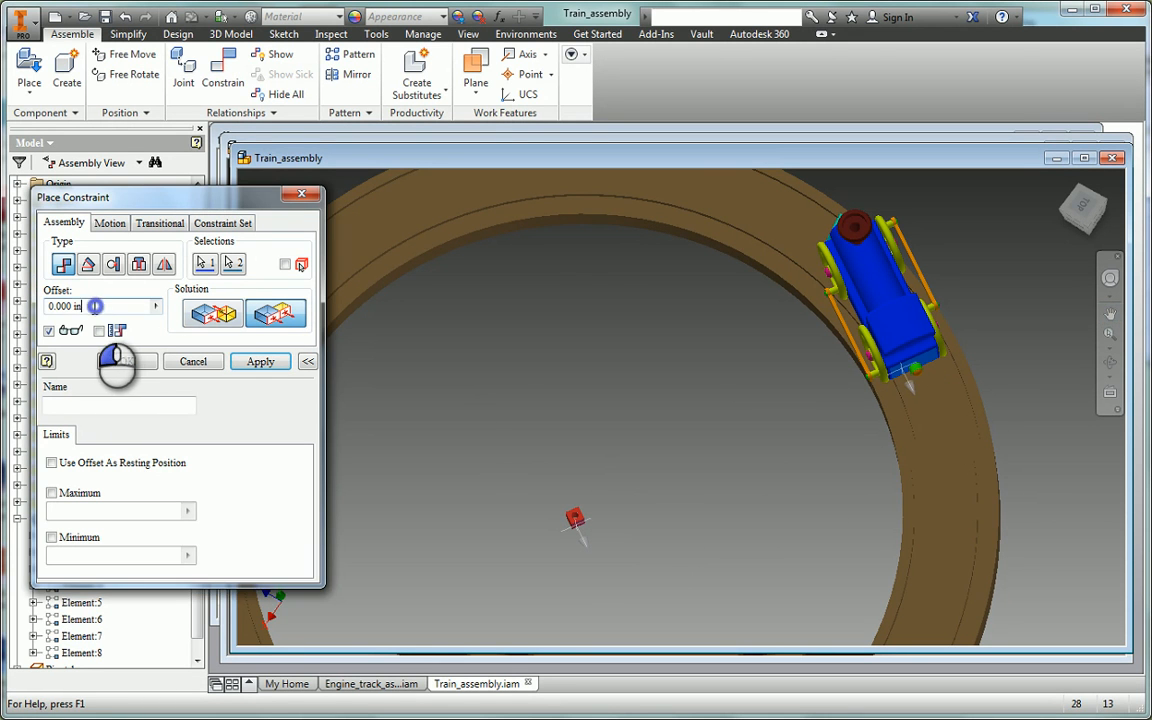
left_click(40, 307)
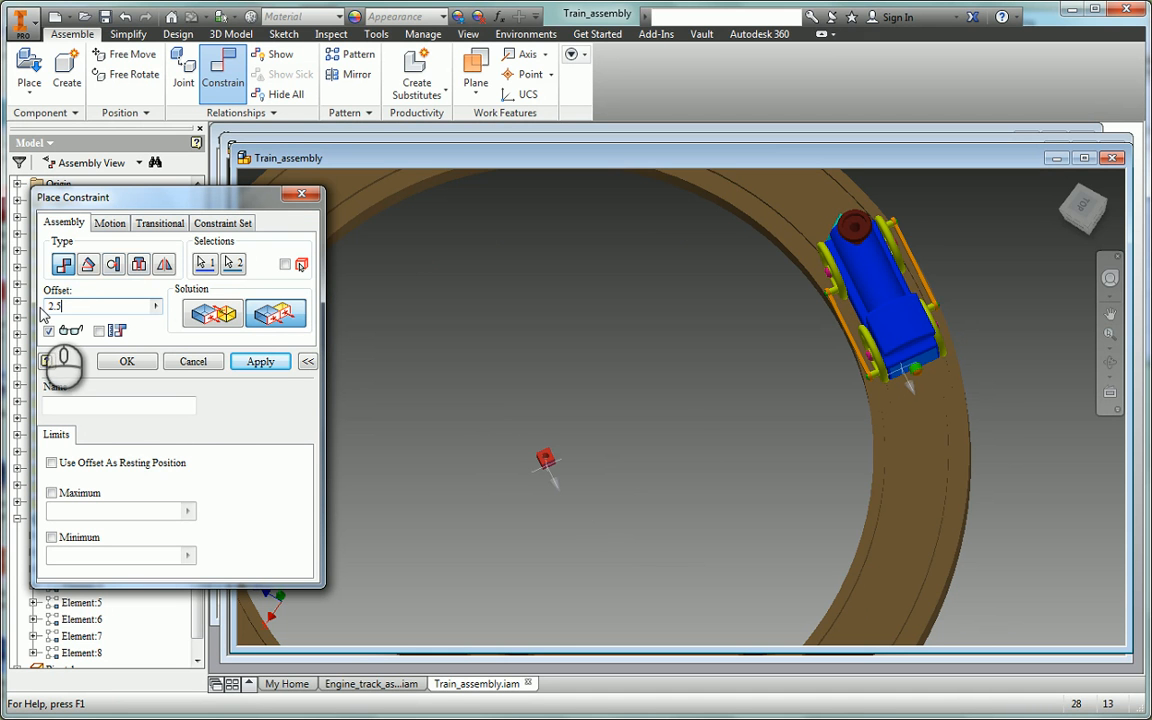
left_click(175, 407)
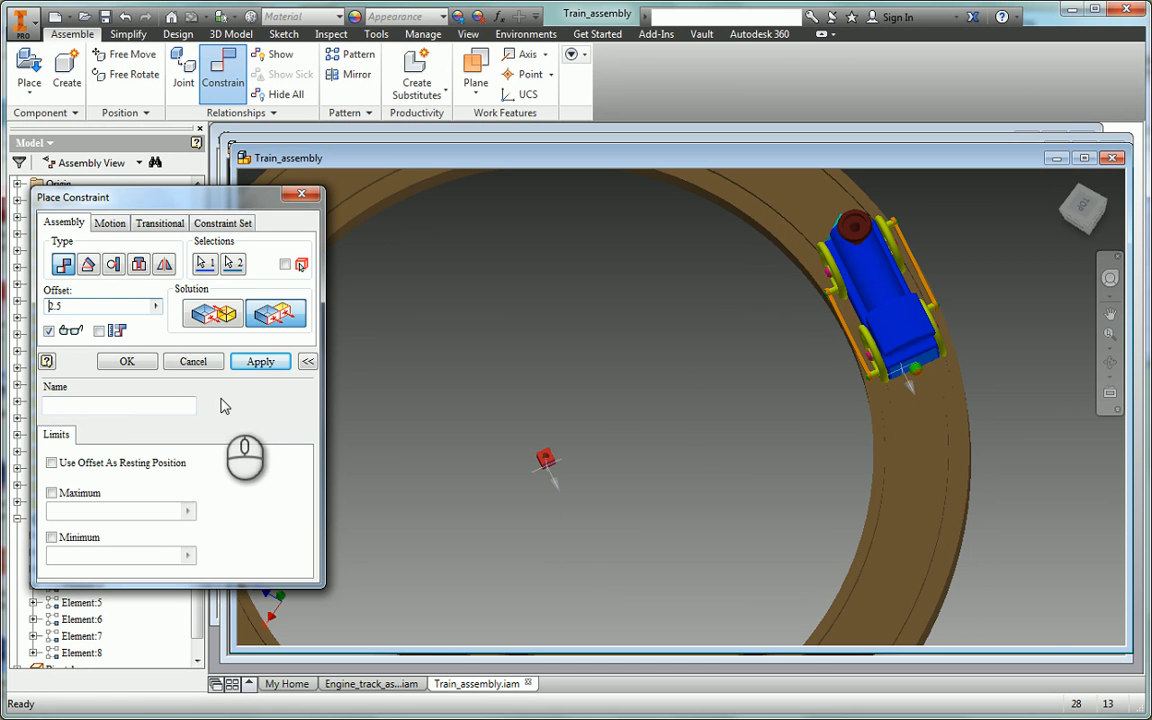
left_click(262, 361)
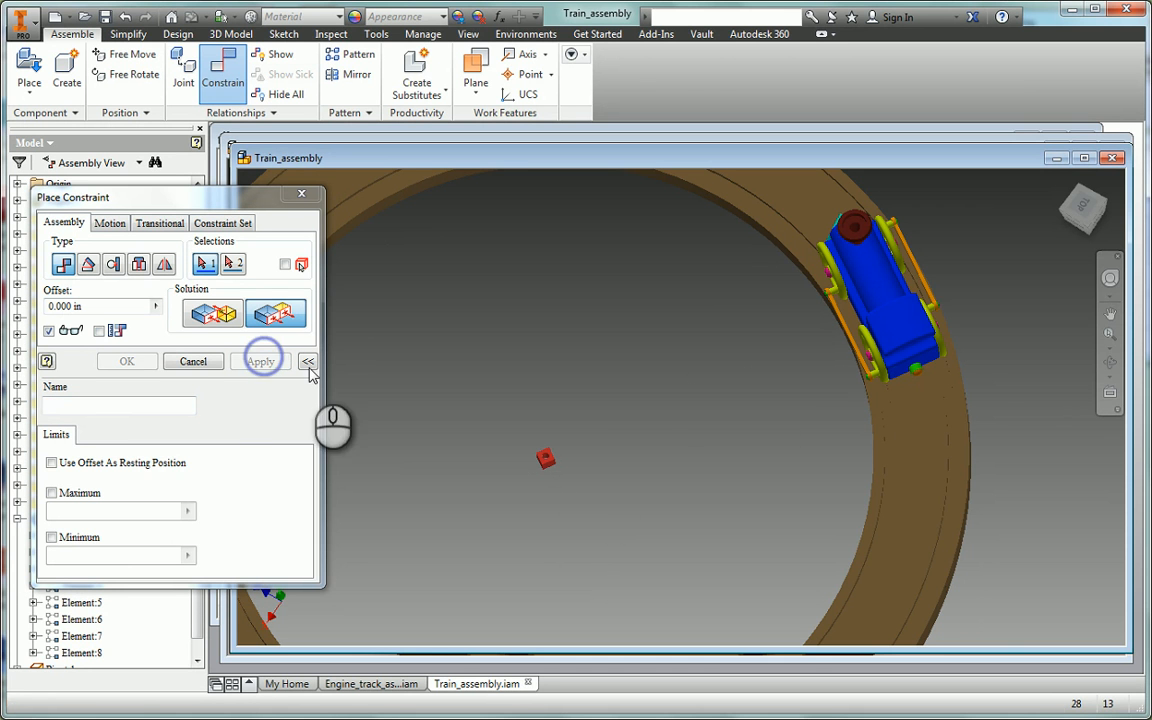
- Examine up close and from above how the engine's wheels line up with the track grooves
left_click(1110, 362)
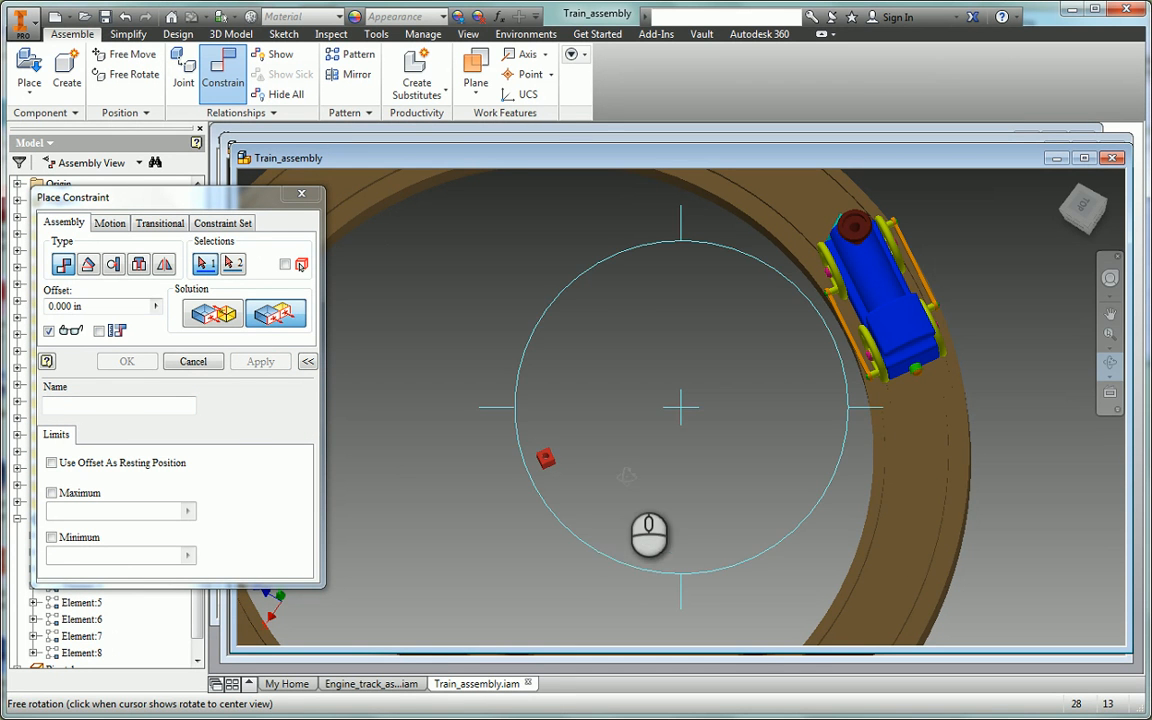
left_click_drag(633, 505, 589, 355)
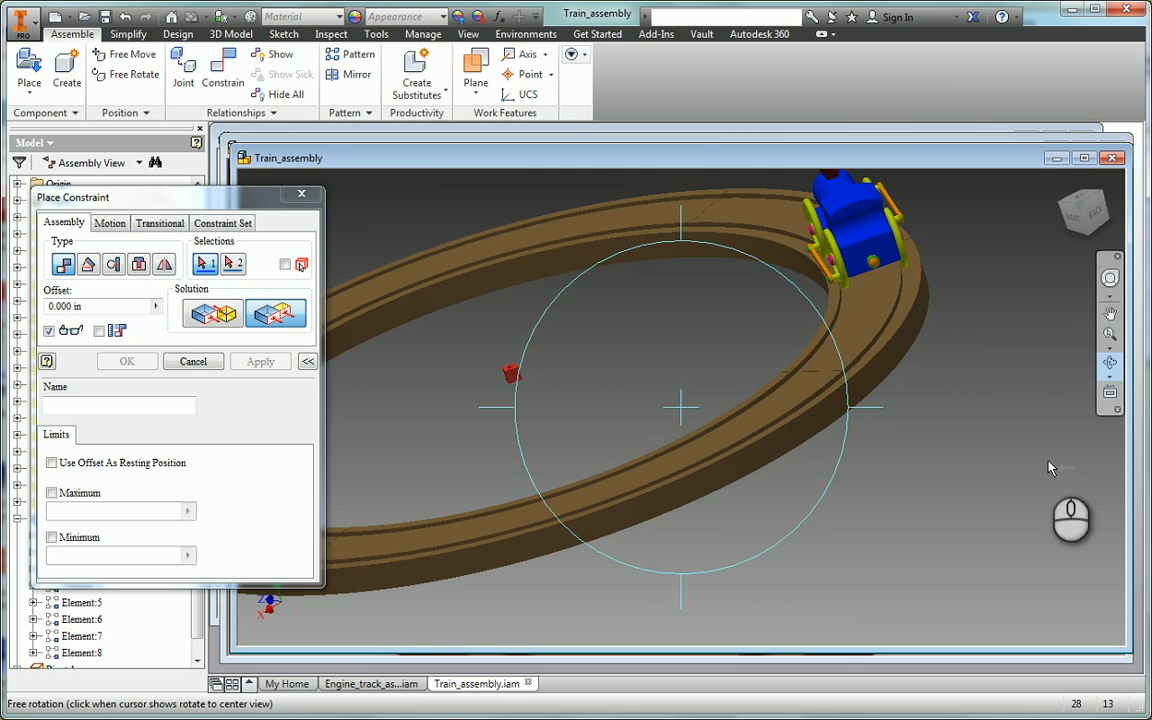
key("Escape")
left_click(1110, 362)
scroll(830, 340, "up", 5)
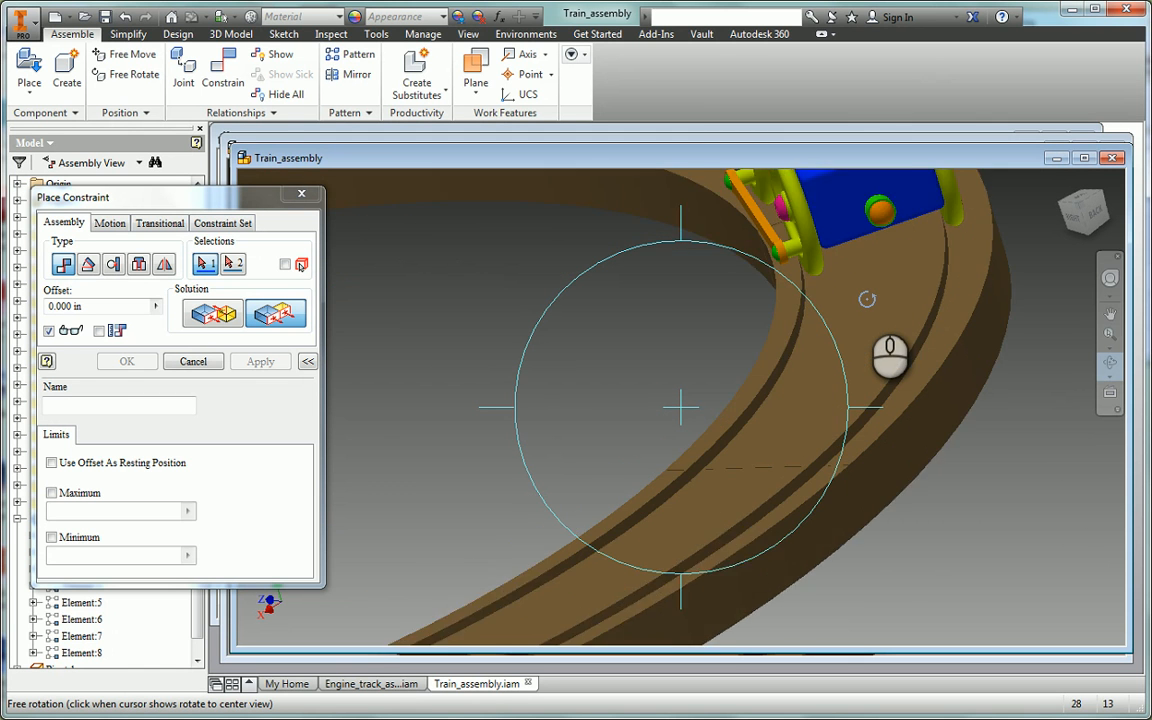
scroll(867, 299, "down", 3)
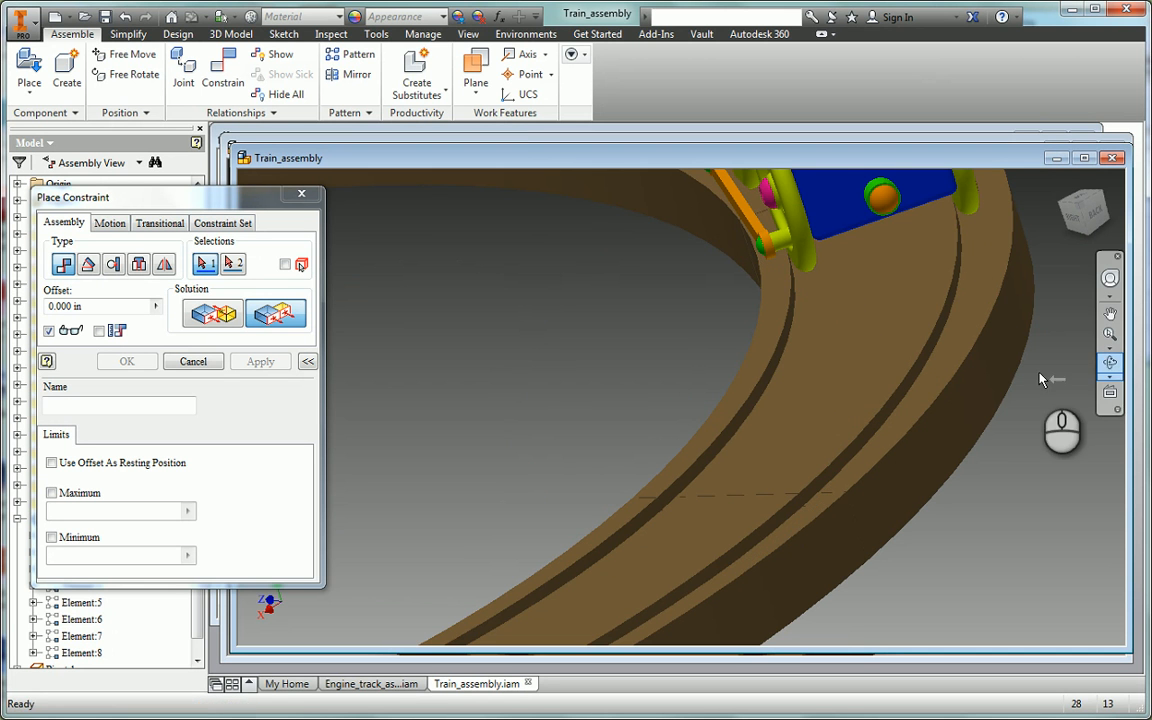
left_click_drag(809, 375, 745, 572)
scroll(690, 540, "down", 3)
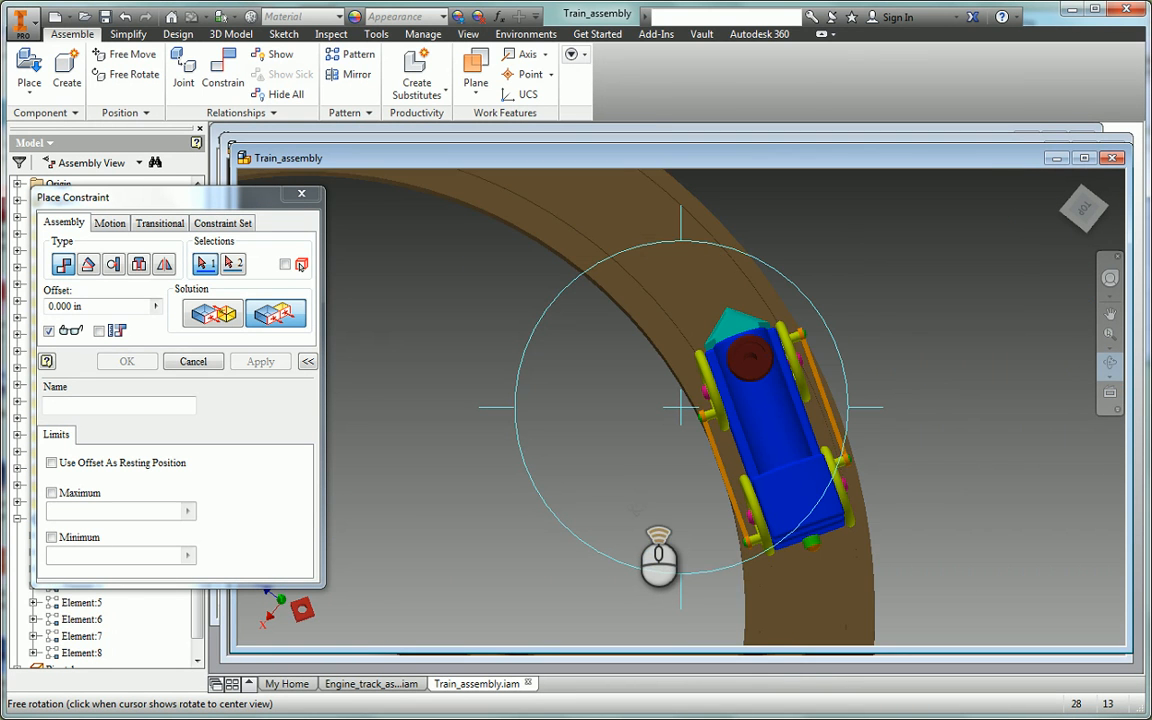
scroll(658, 560, "down", 3)
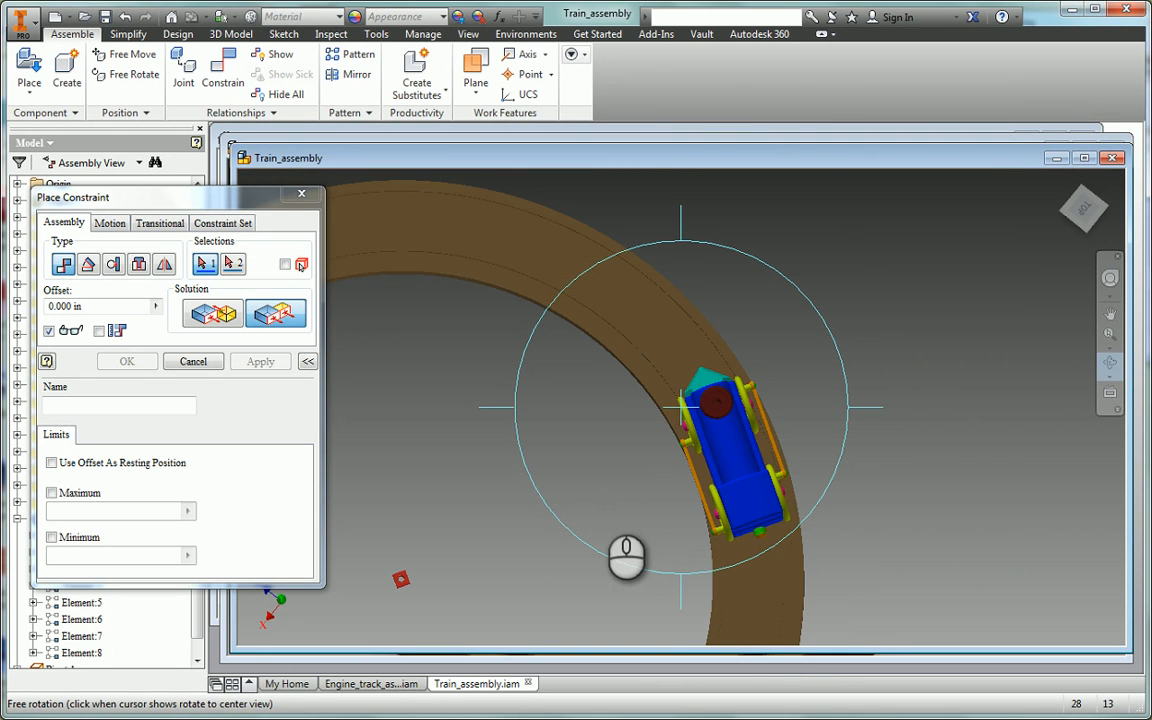
- Inspect the whole track ring and engine from an angle, ending the constraint command
left_click_drag(605, 497, 670, 348)
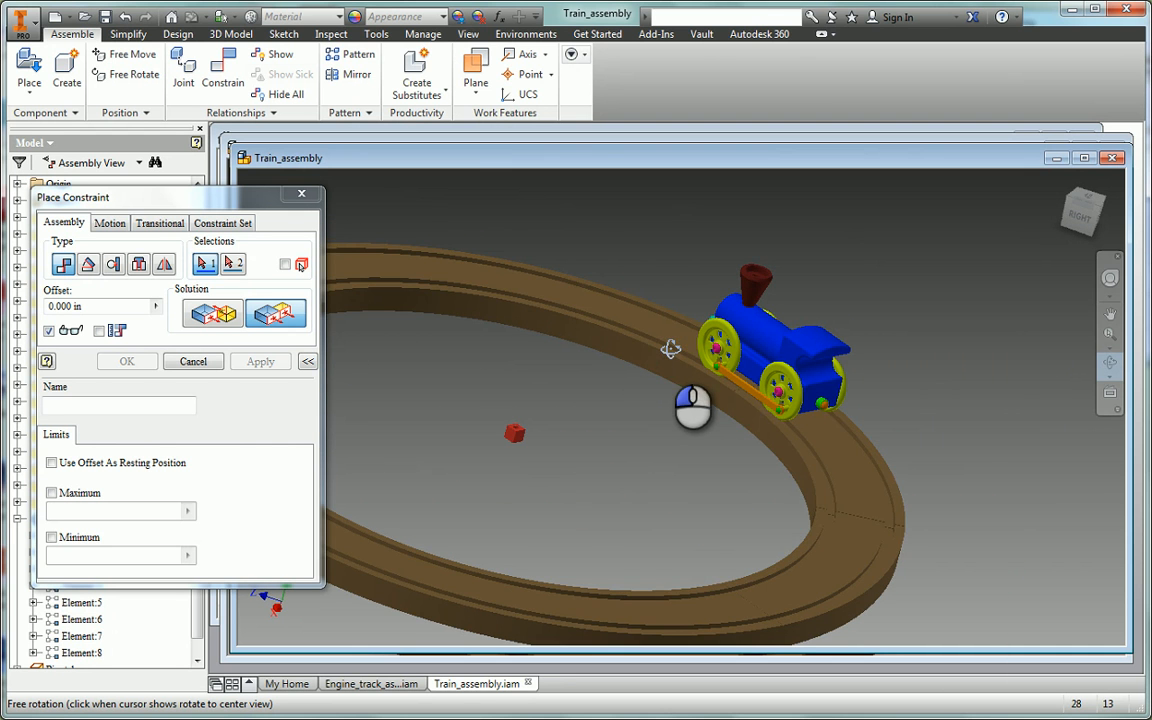
left_click(1120, 312)
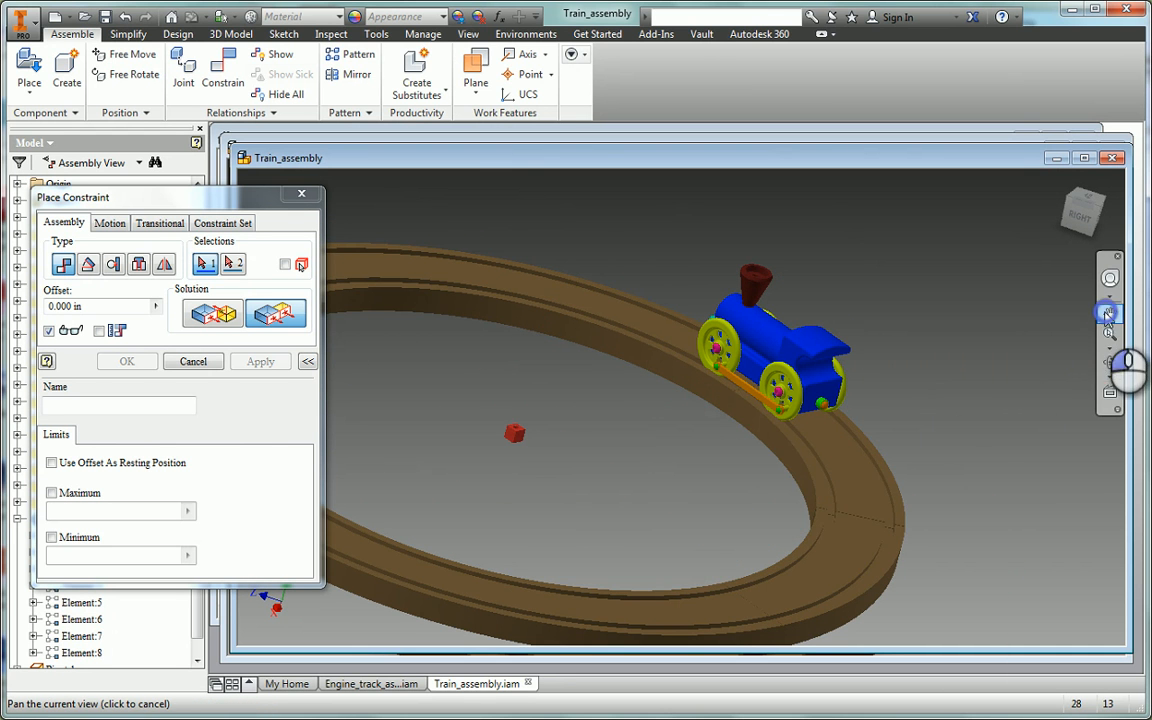
left_click_drag(673, 411, 884, 380)
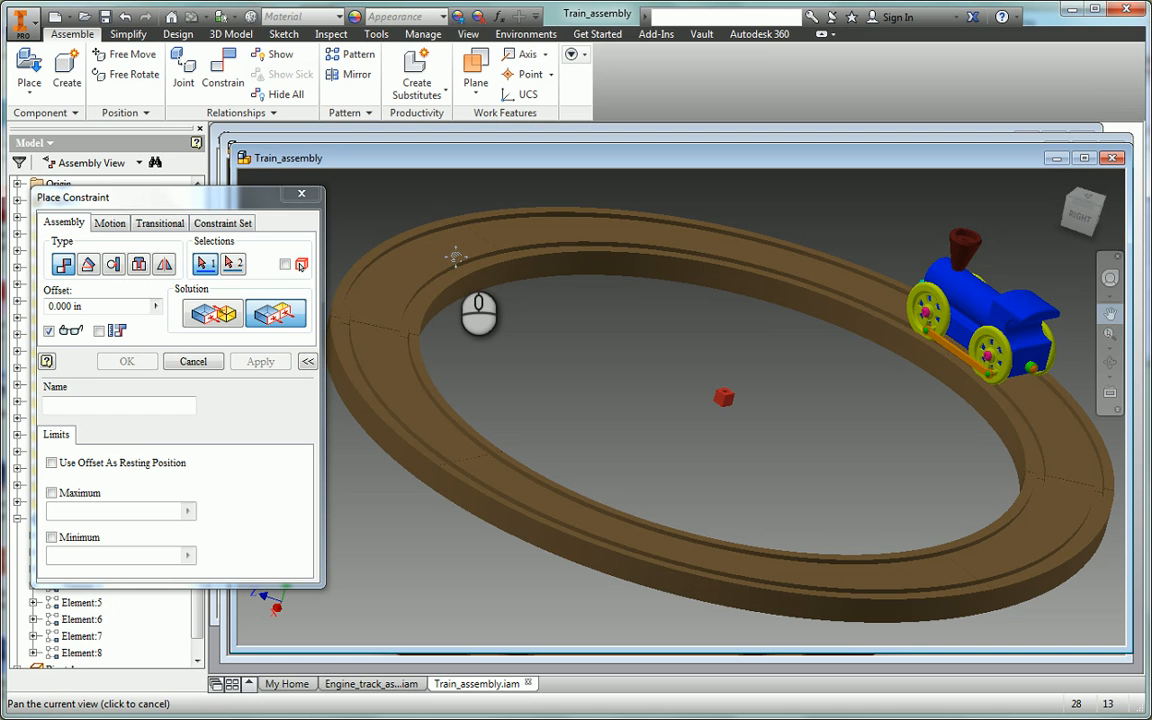
left_click(312, 194)
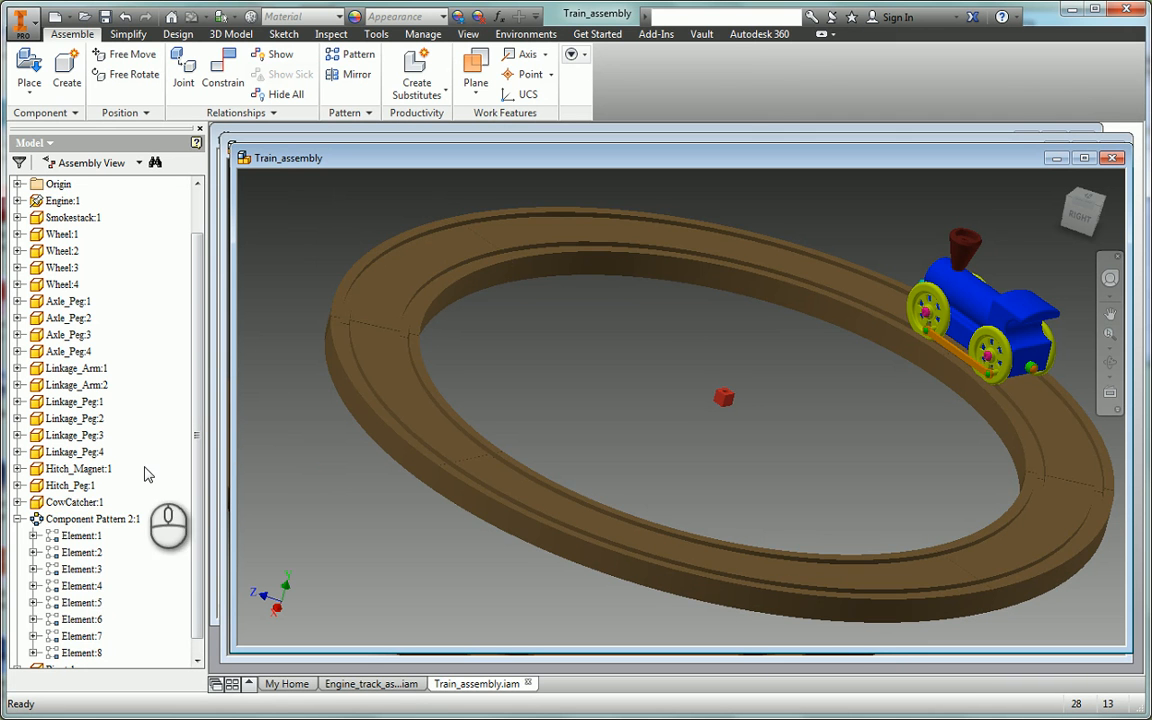
- Drive the engine's Drive the Train angle constraint forward from its start position and accept the position reached
left_click(18, 503)
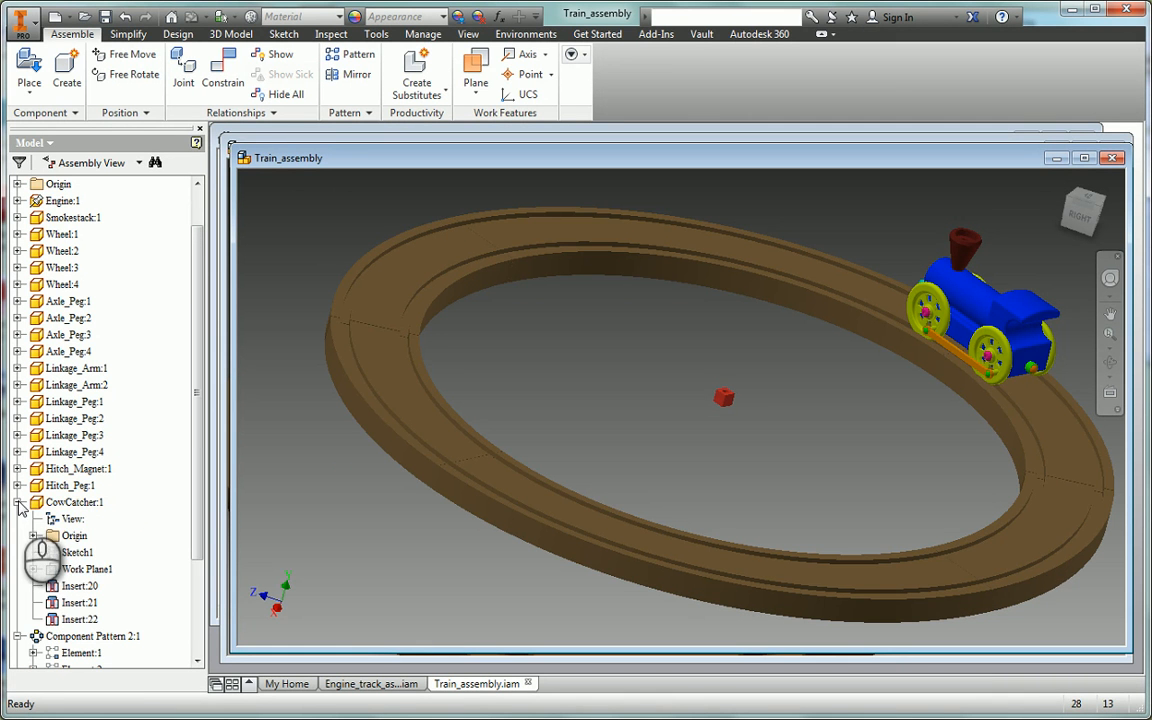
left_click(18, 503)
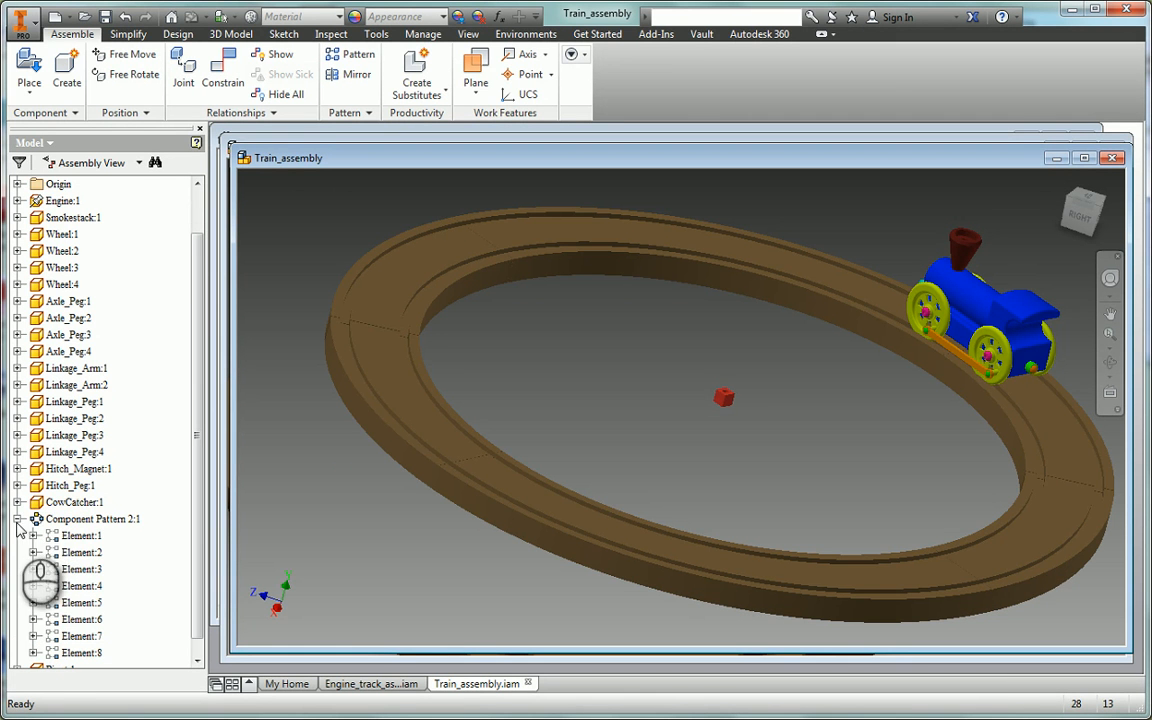
left_click(17, 202)
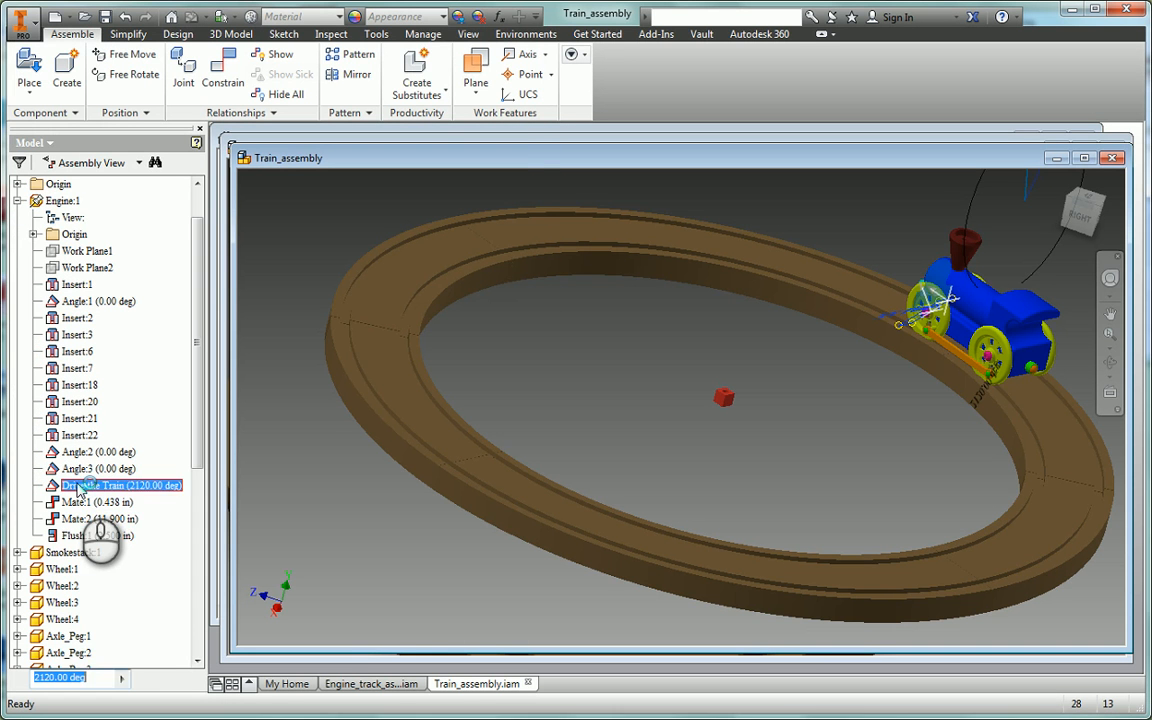
right_click(78, 487)
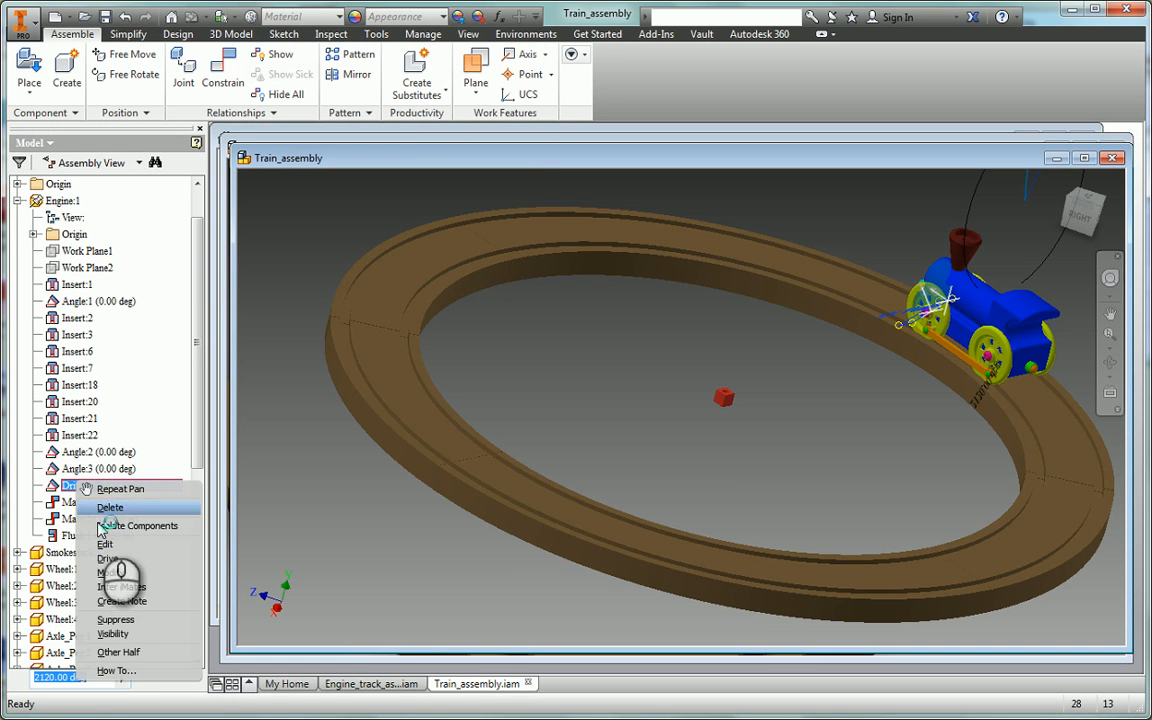
left_click(108, 559)
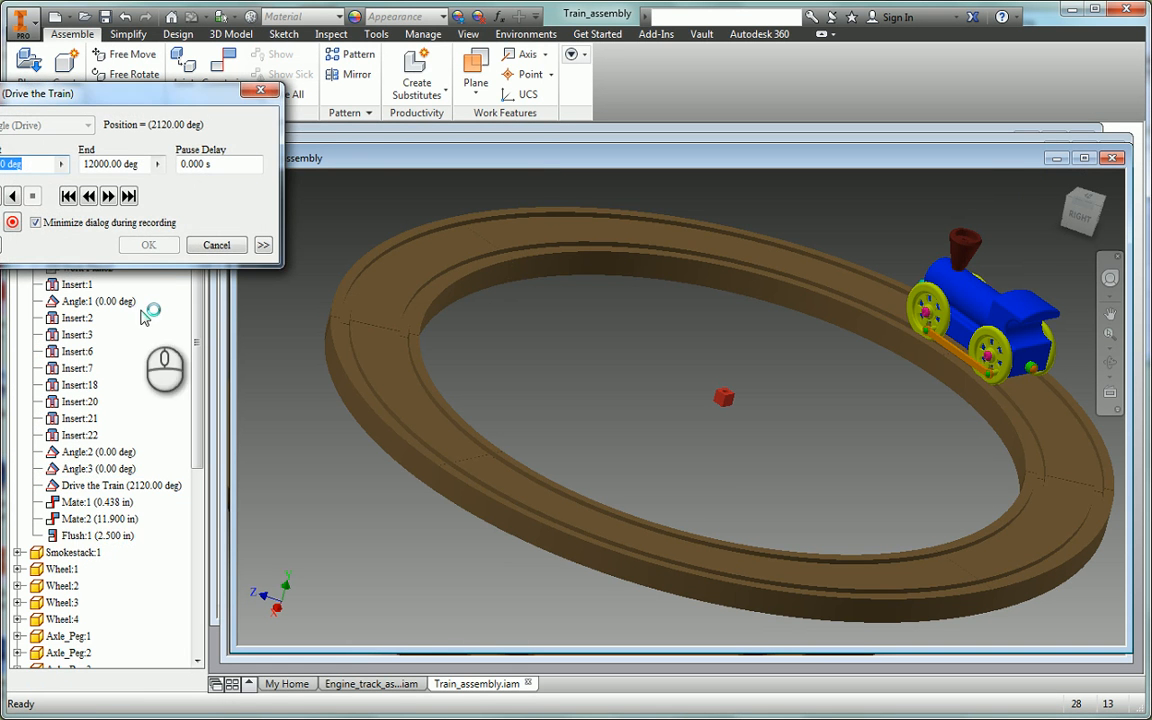
left_click(65, 195)
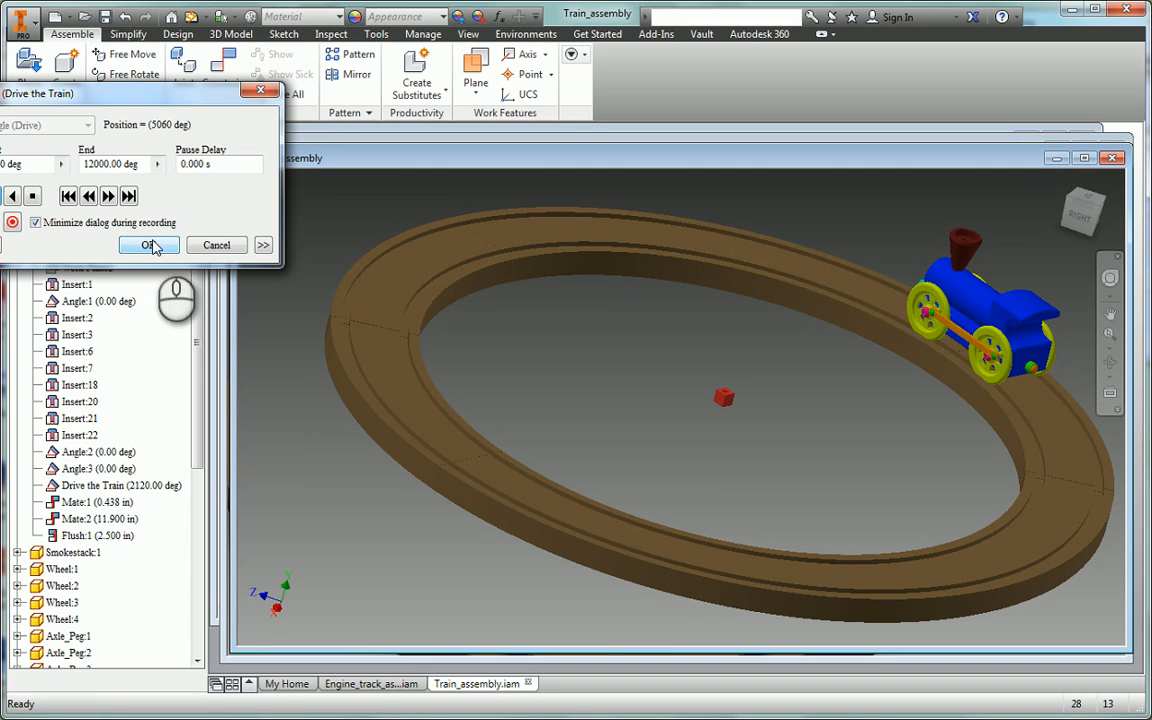
left_click(150, 245)
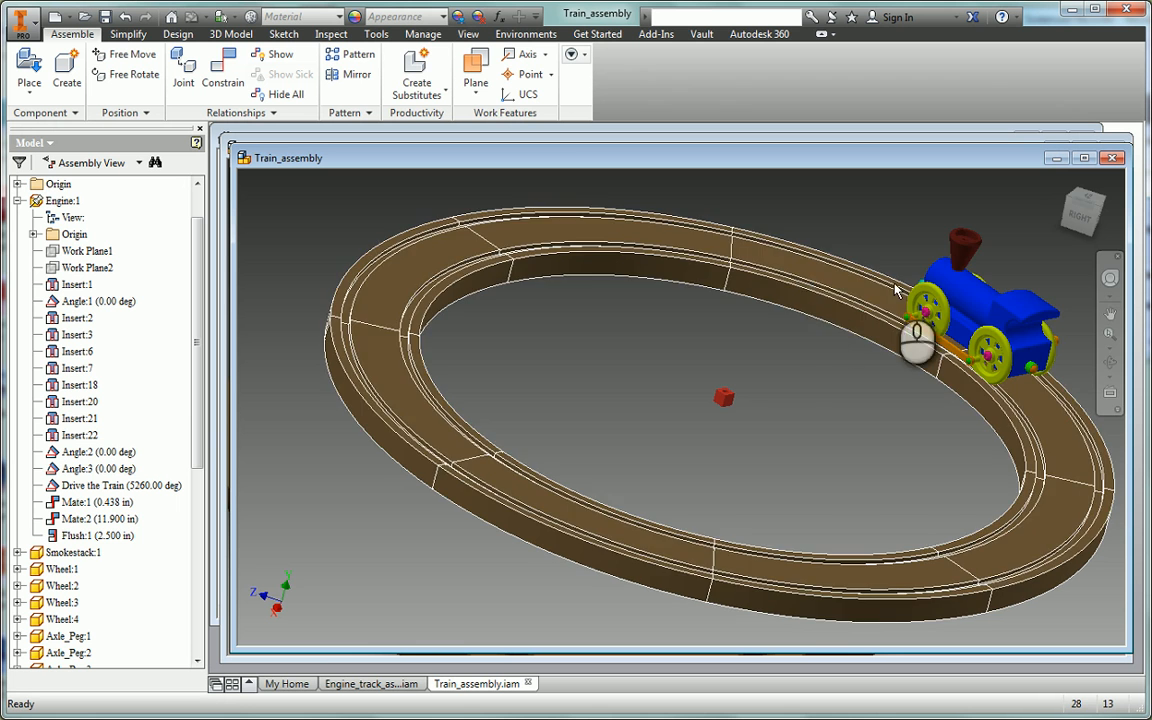
- Try to move the engine body along the track to test its freedom, then clear the selection
left_click(962, 288)
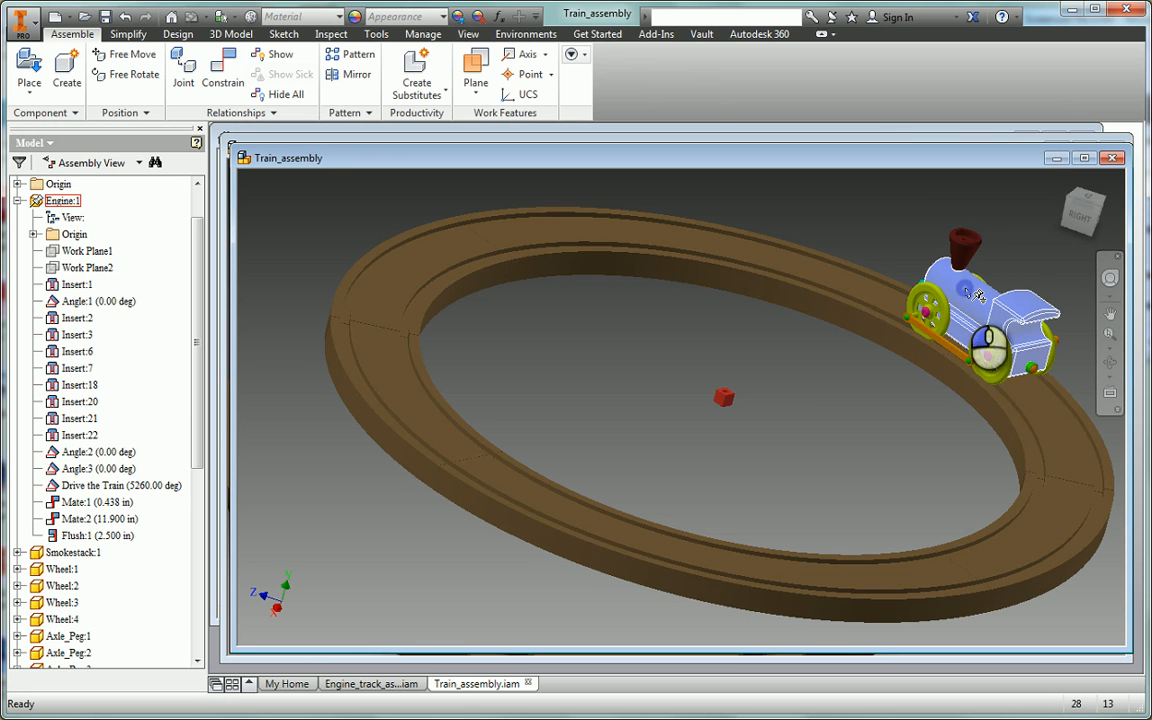
left_click_drag(978, 295, 973, 287)
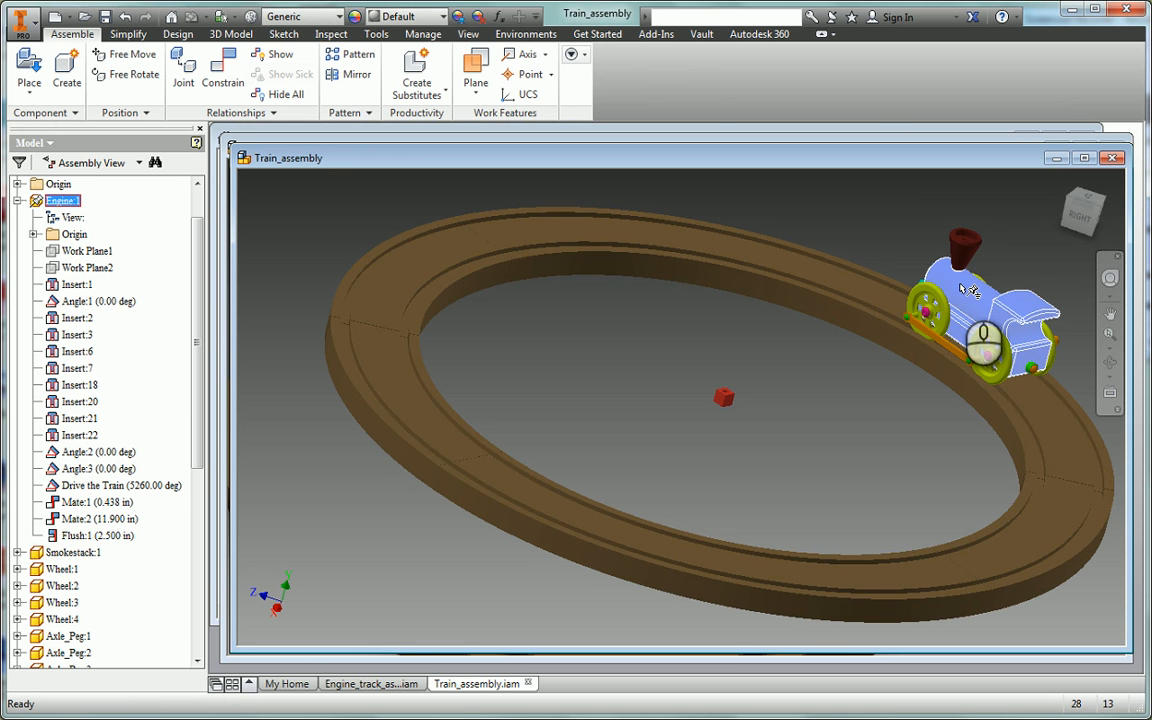
left_click(745, 284)
left_click(745, 205)
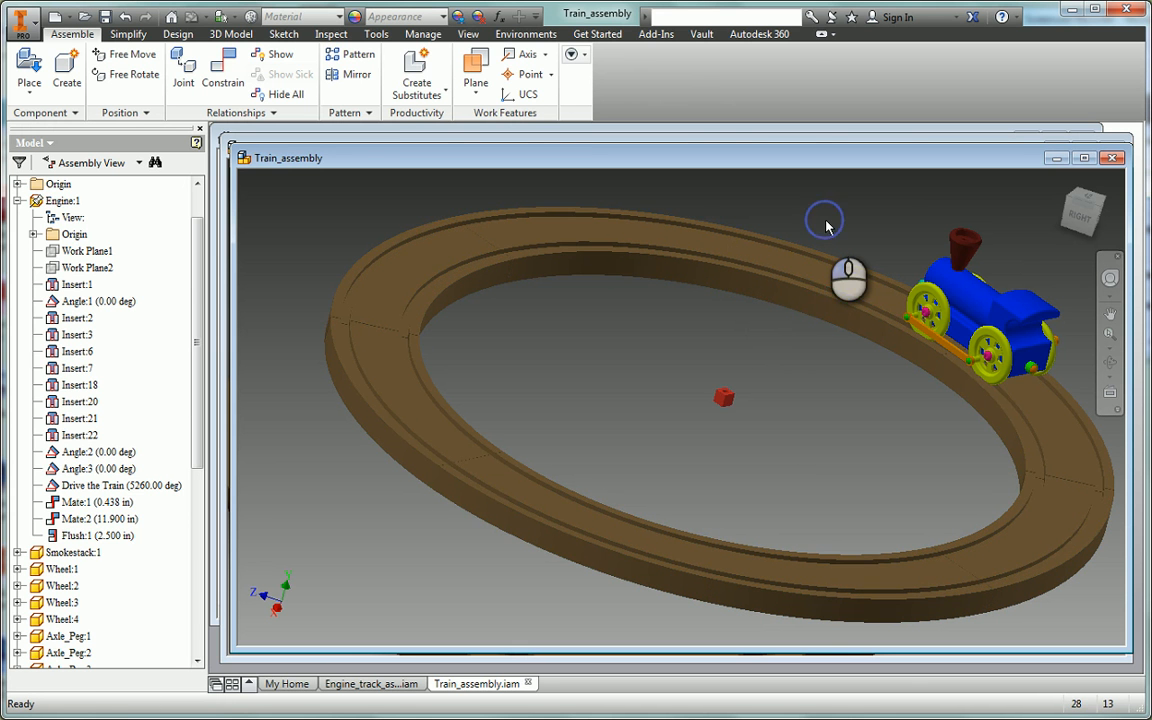
- Turn off grounding for Engine:1 and ground Track:1 in Element:1 of Component Pattern 2 instead
right_click(38, 201)
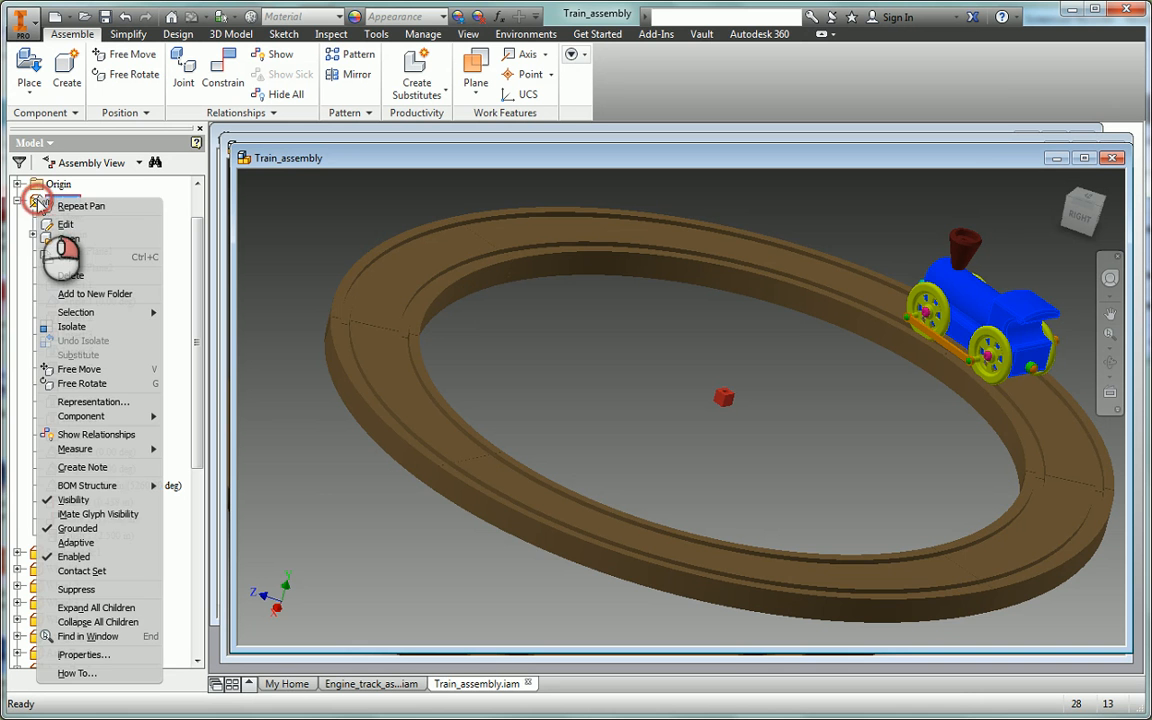
left_click(93, 530)
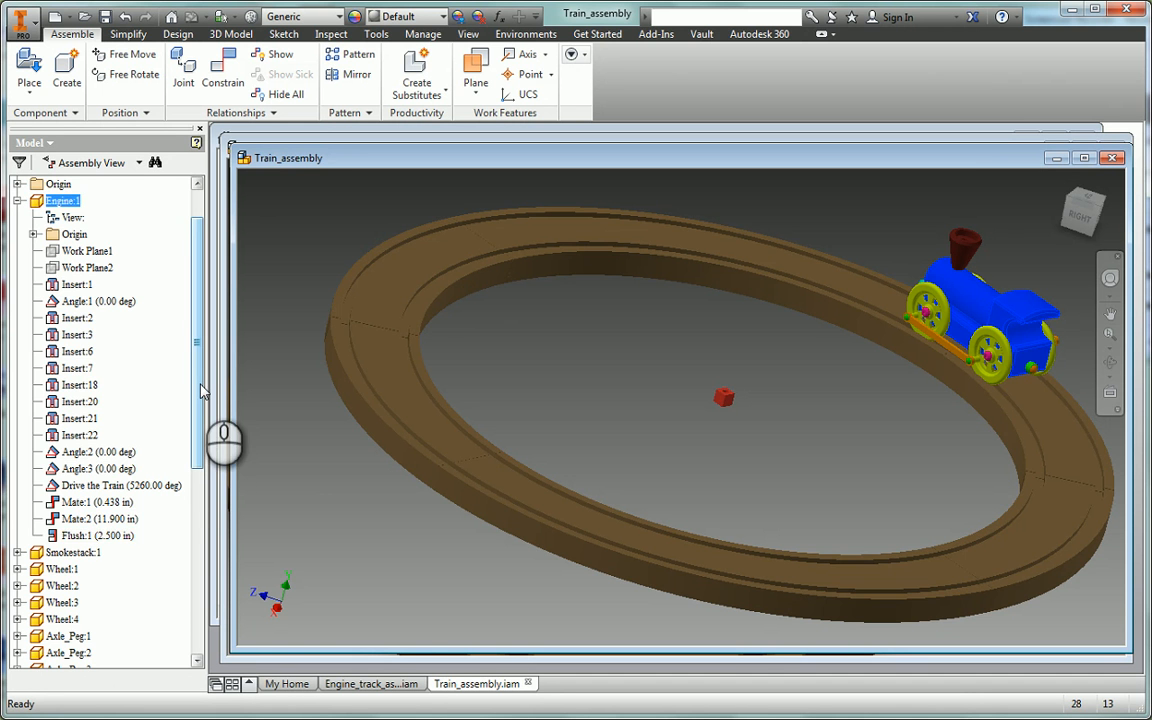
left_click_drag(198, 390, 216, 574)
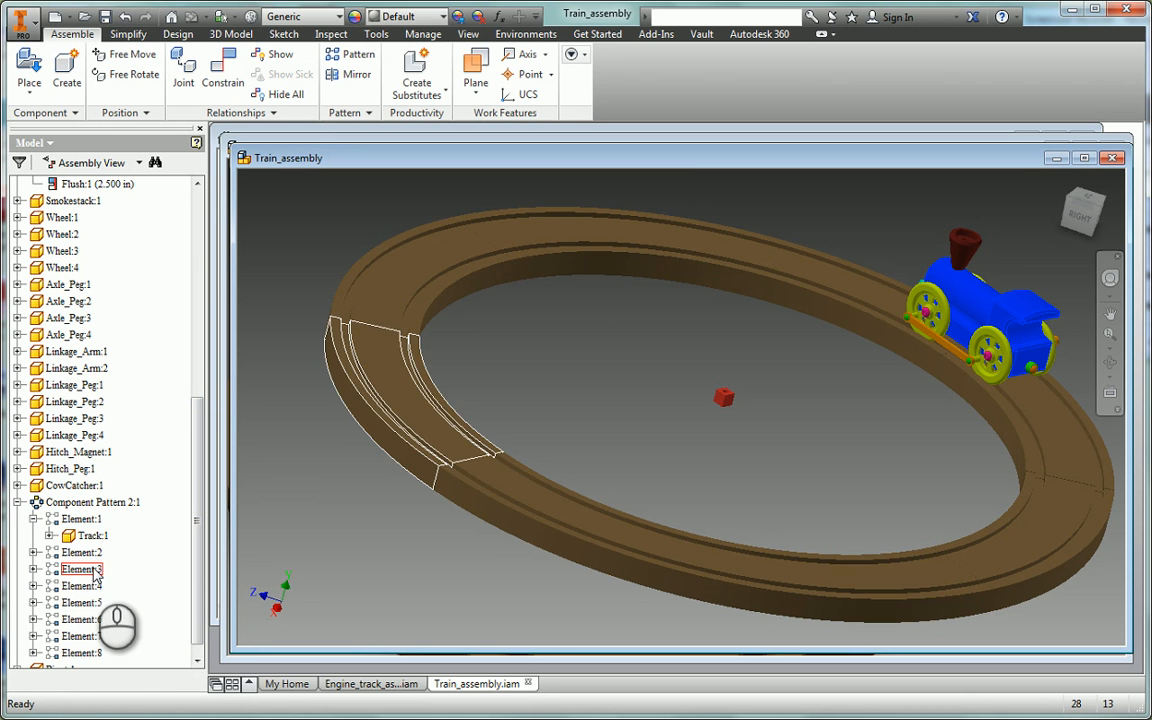
right_click(69, 537)
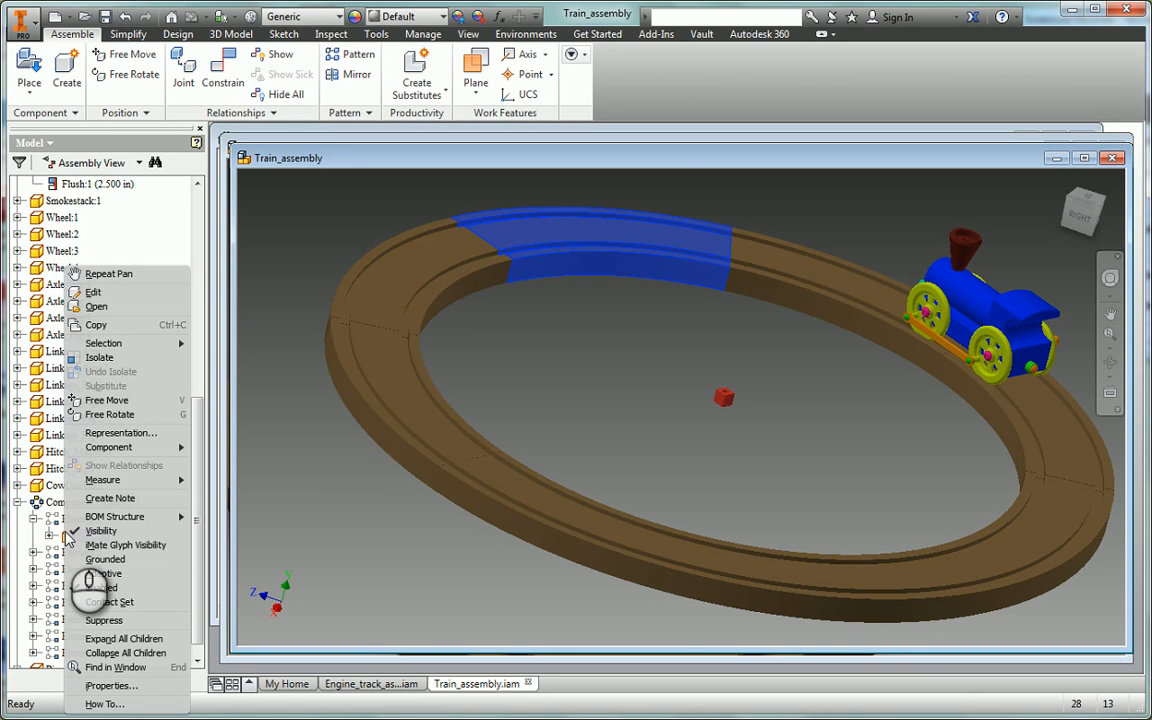
left_click(100, 558)
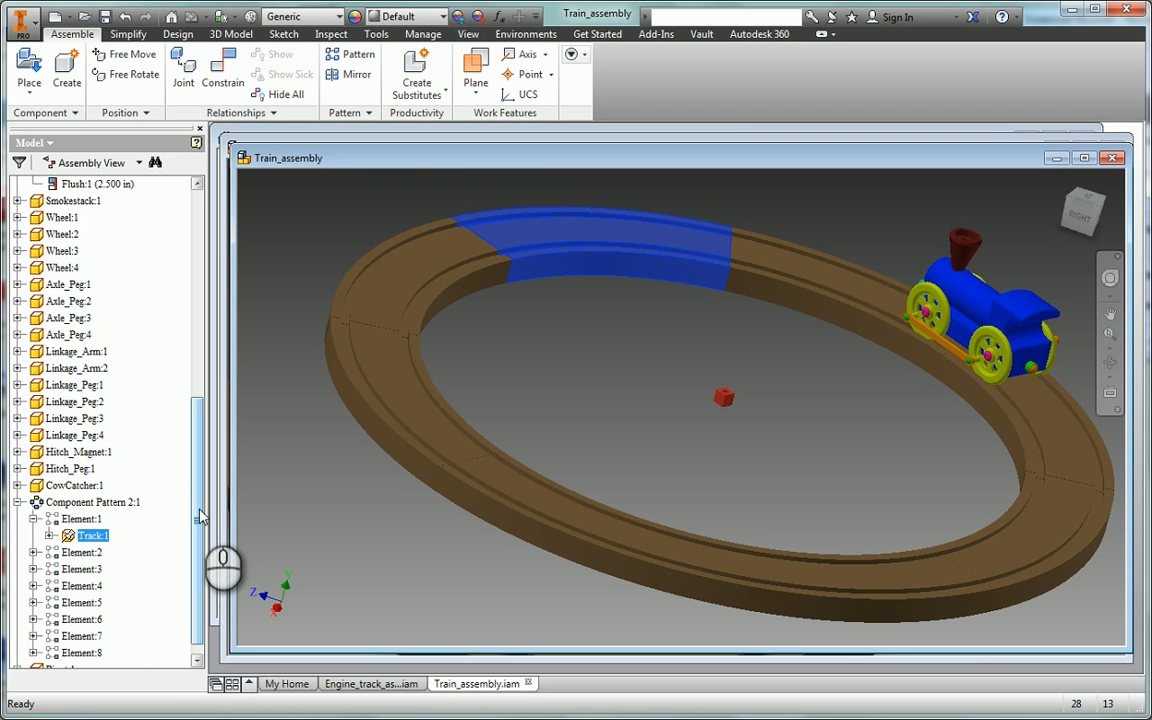
- Try to drive the Drive the Train angle constraint forward from its start position again, then close the drive dialog
left_click_drag(198, 515, 211, 291)
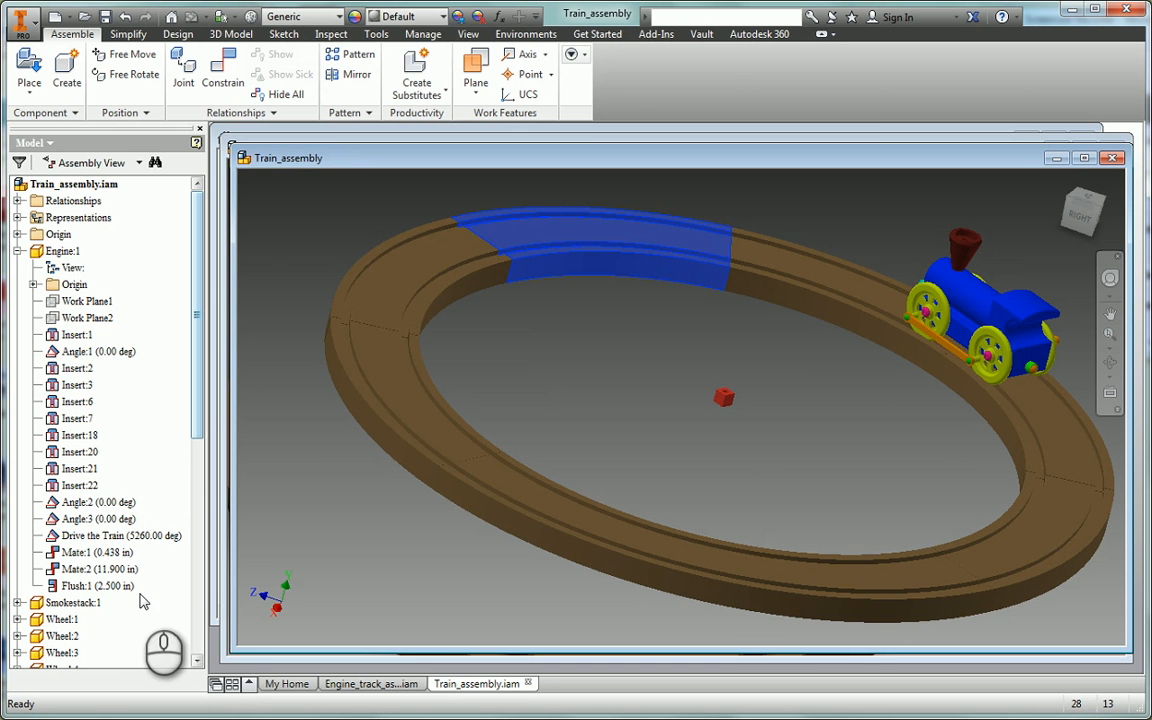
left_click(86, 539)
right_click(86, 539)
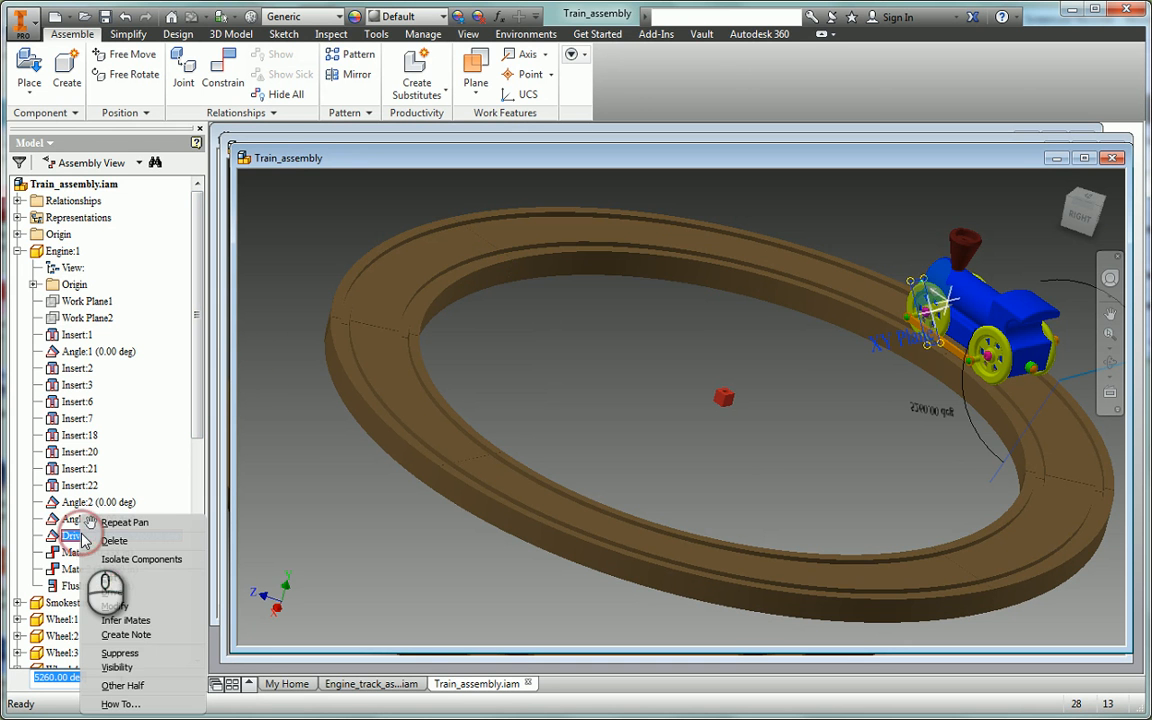
left_click(112, 592)
left_click(68, 197)
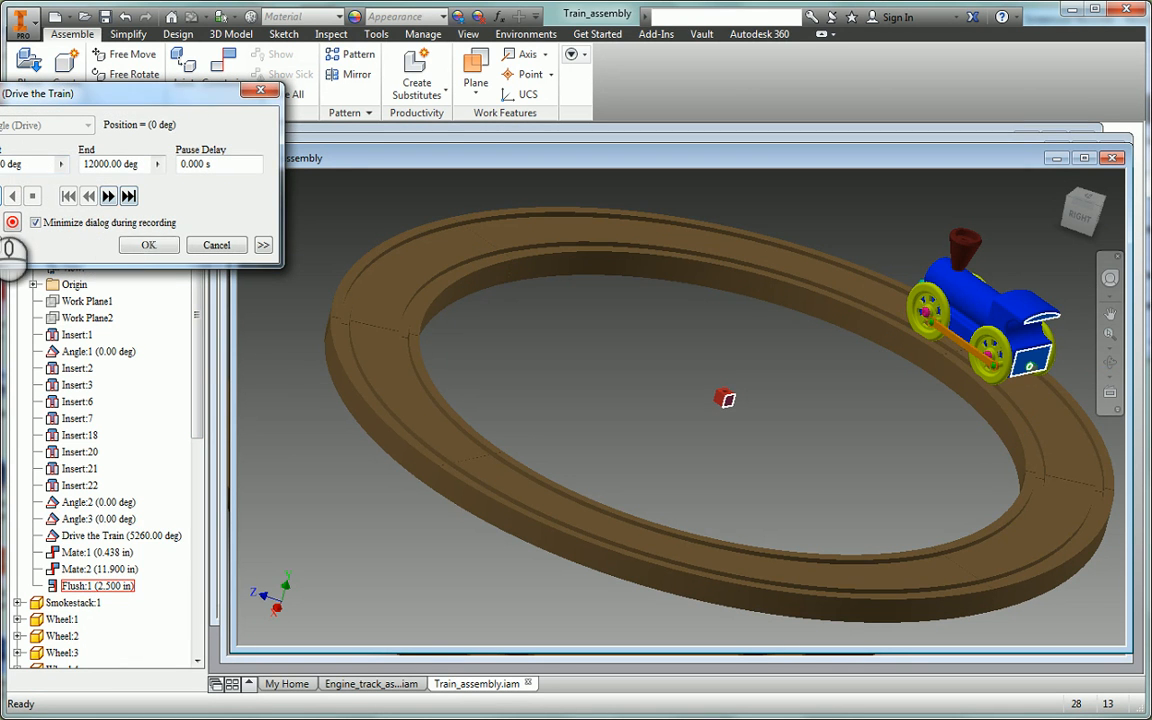
left_click(2, 196)
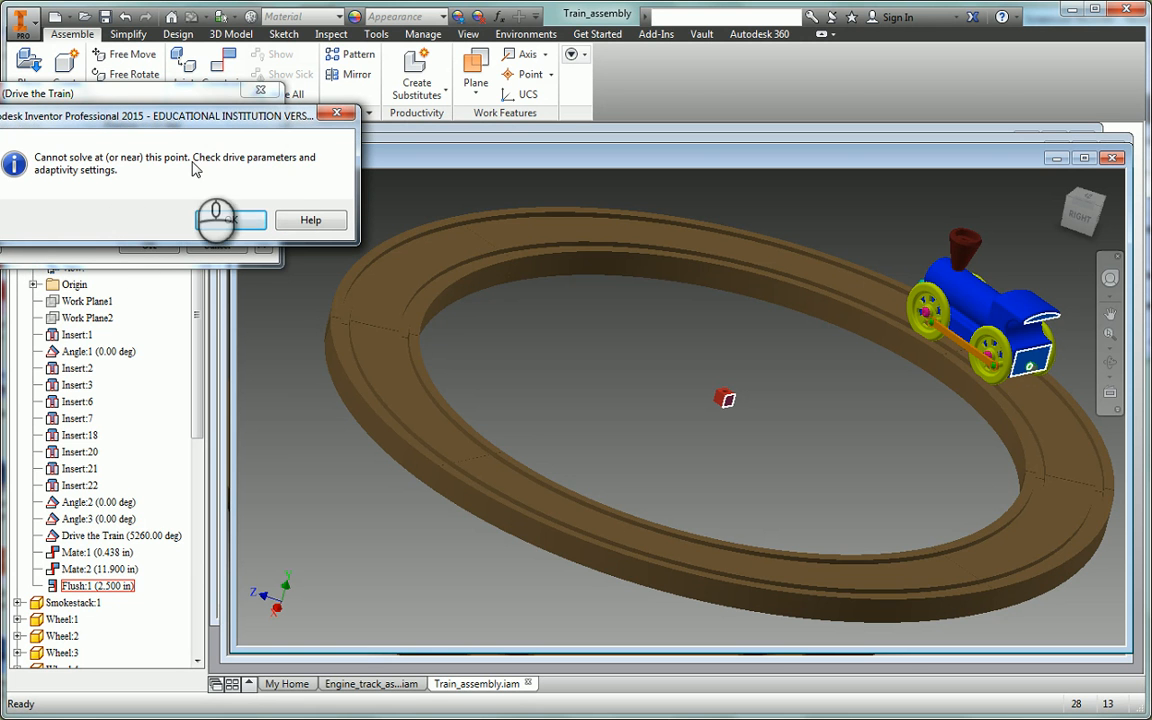
left_click(236, 221)
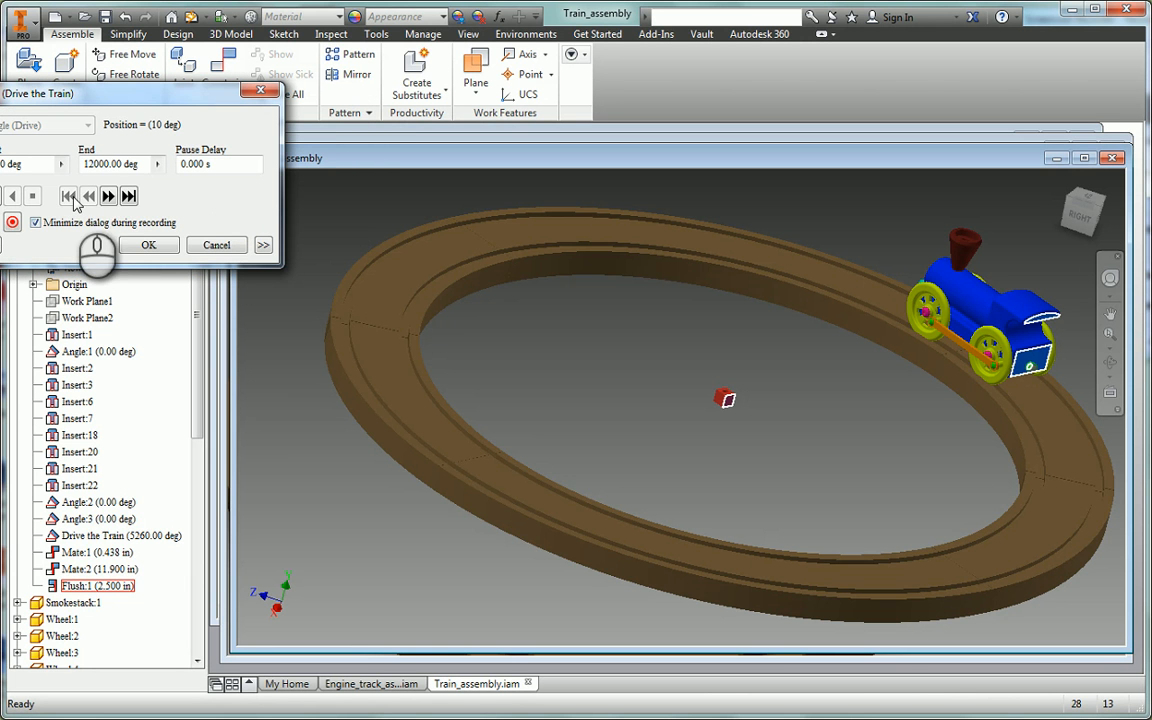
left_click(68, 197)
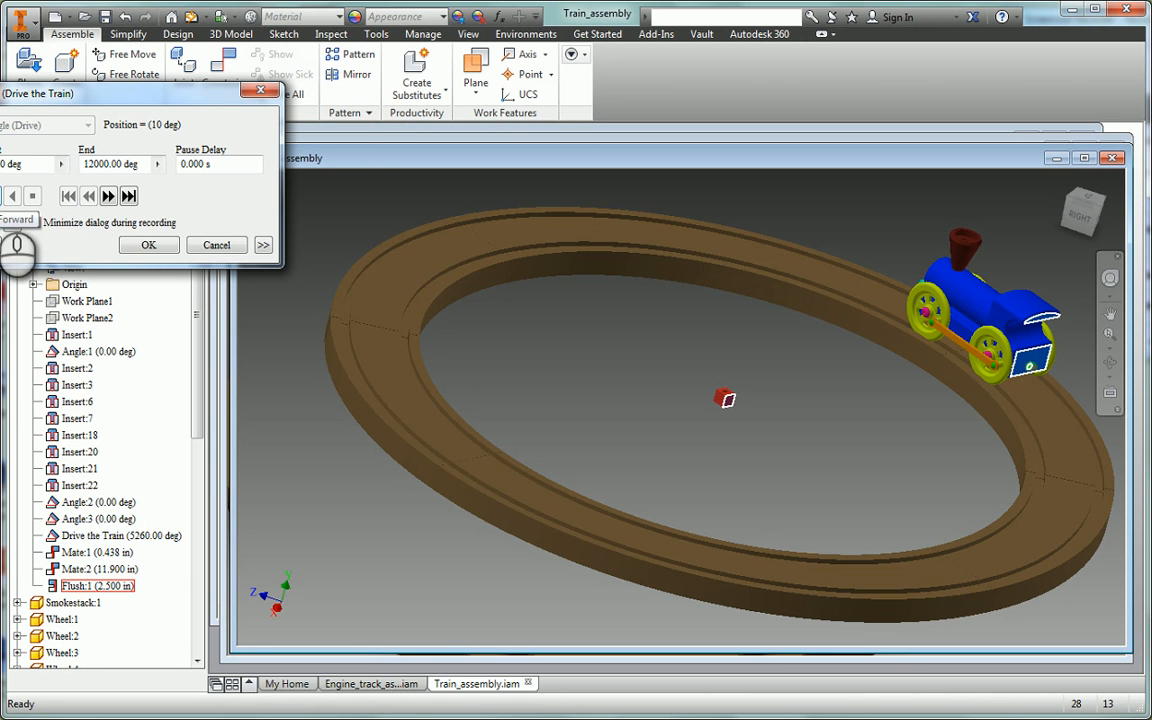
left_click(5, 196)
left_click(236, 220)
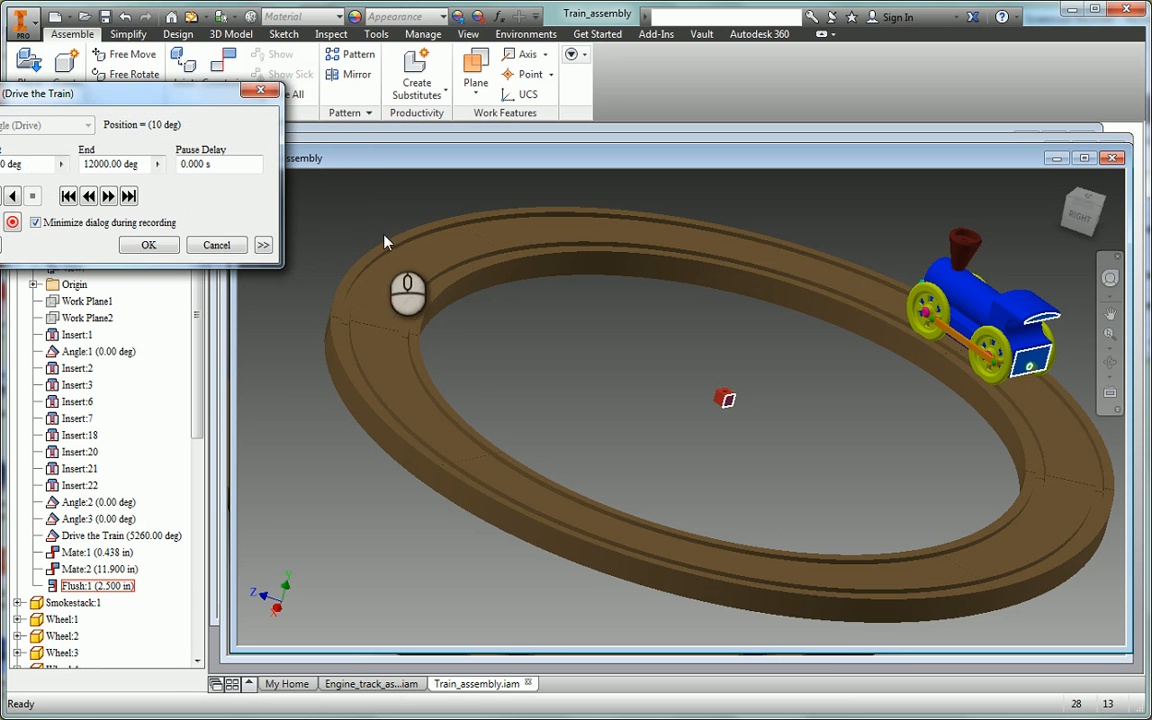
left_click(258, 91)
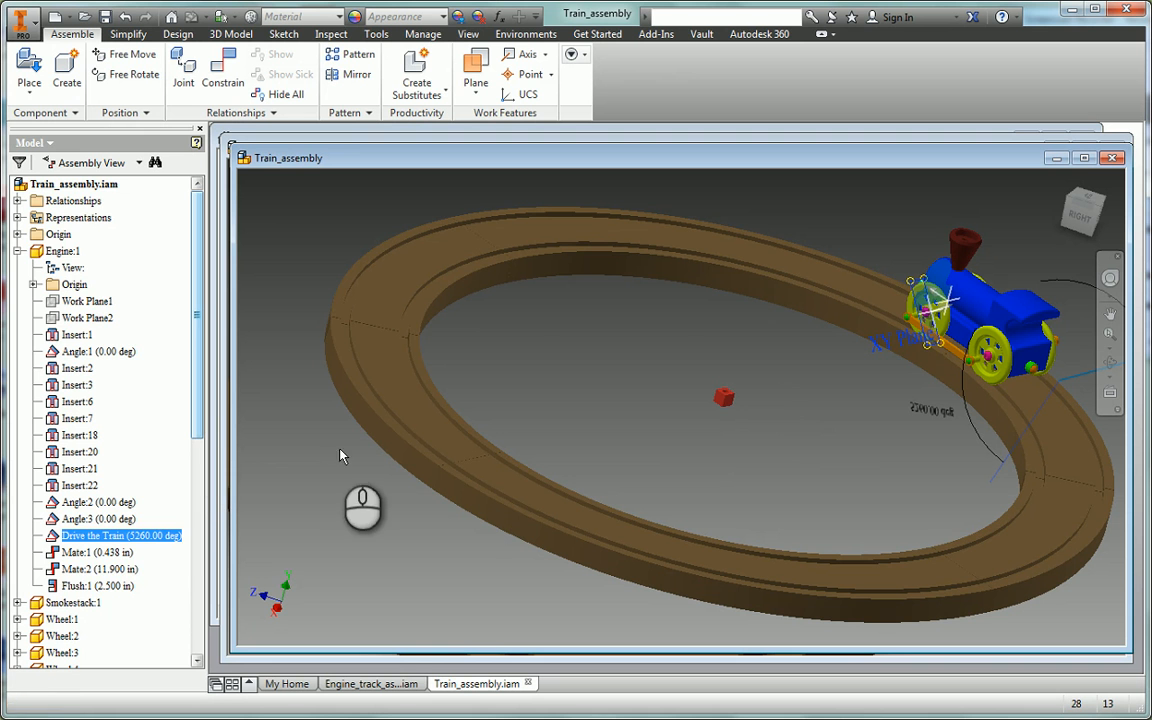
- Hide Track:7 in Element:7 of the component pattern, the track section beneath the rear of the engine
left_click_drag(196, 408, 197, 396)
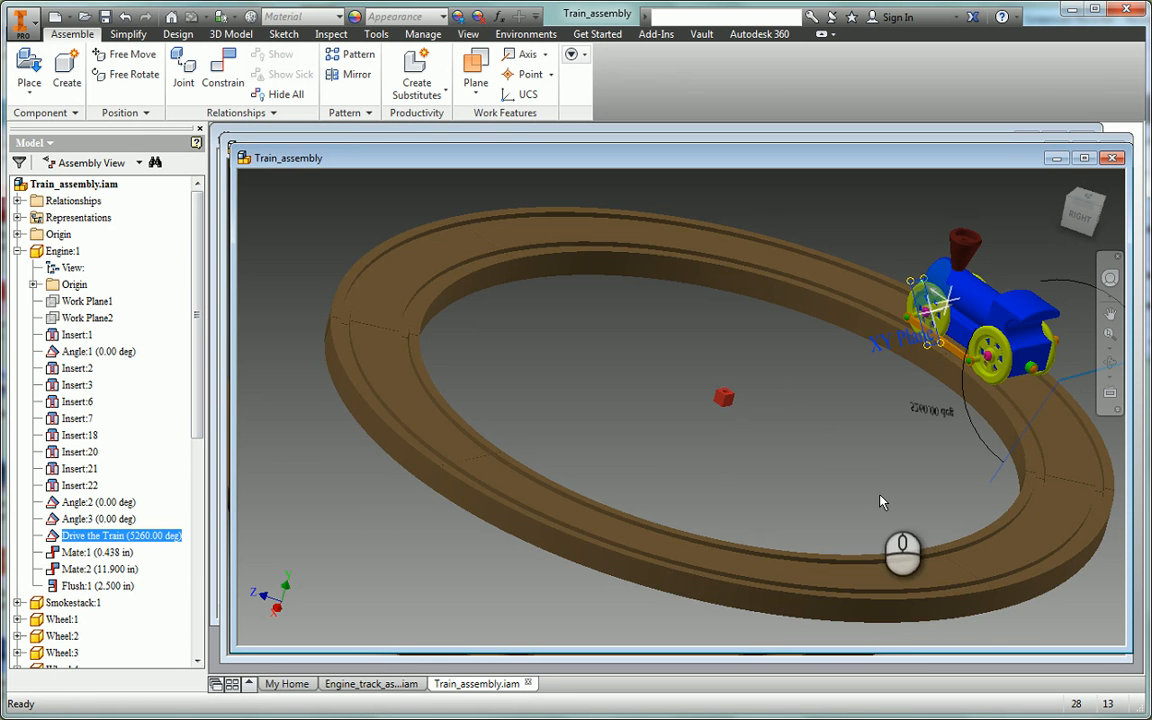
left_click_drag(198, 400, 218, 627)
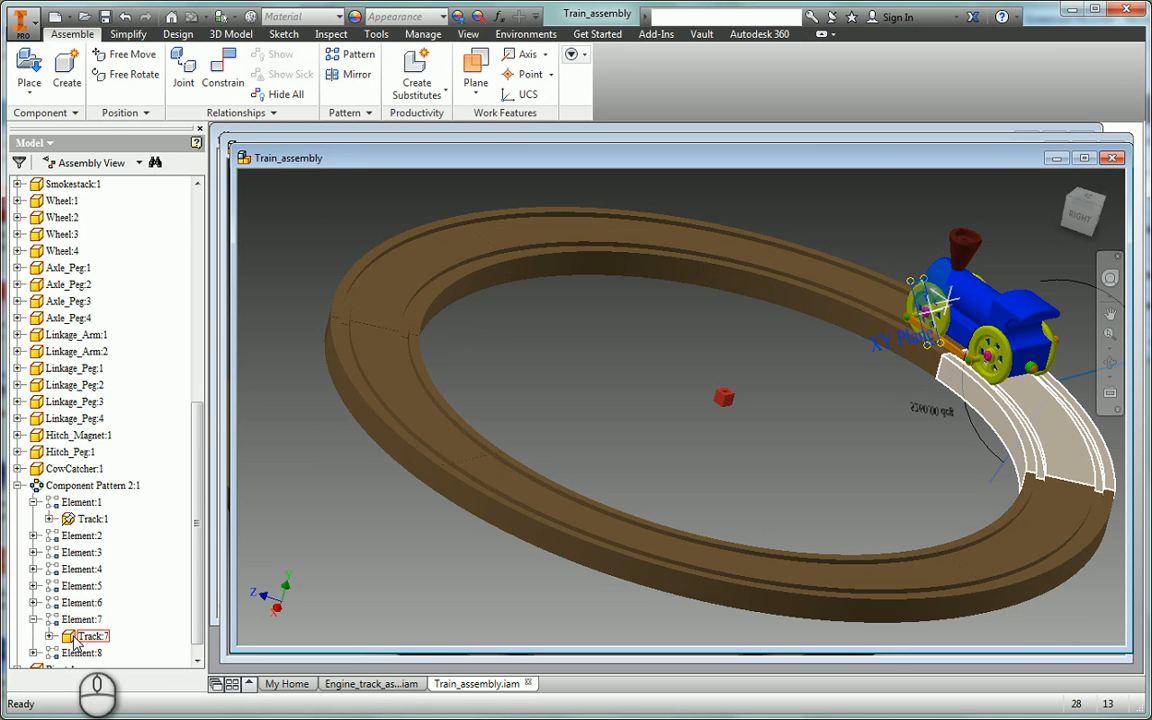
double_click(74, 637)
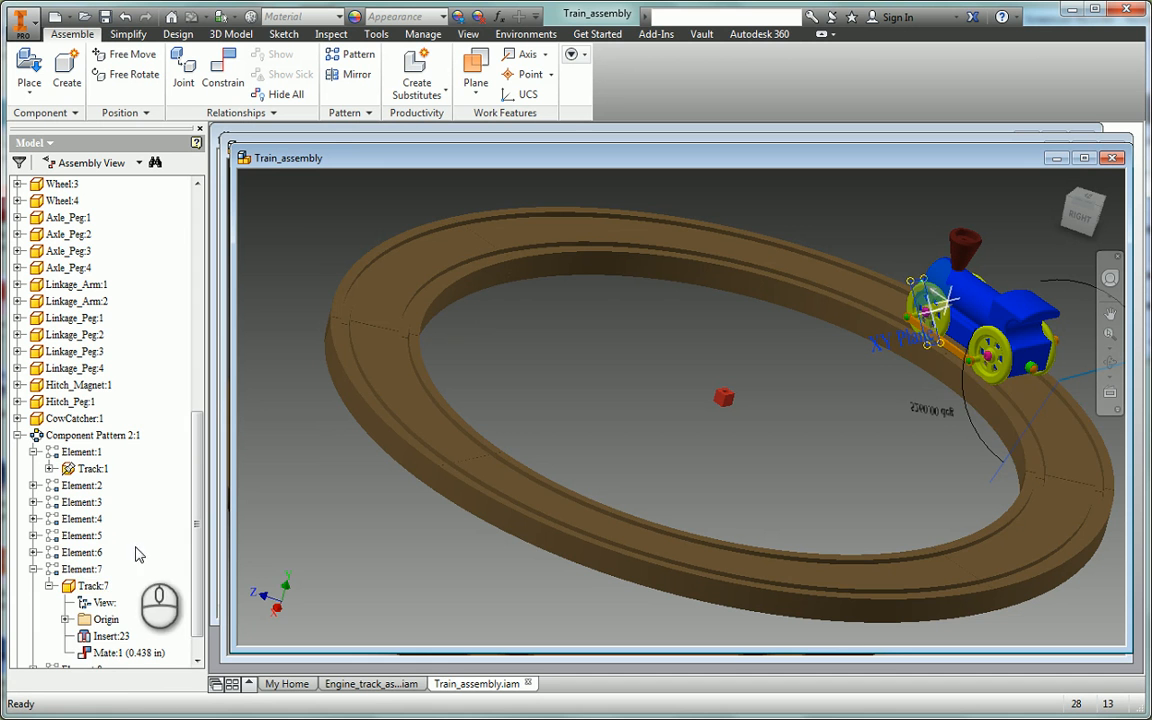
right_click(70, 588)
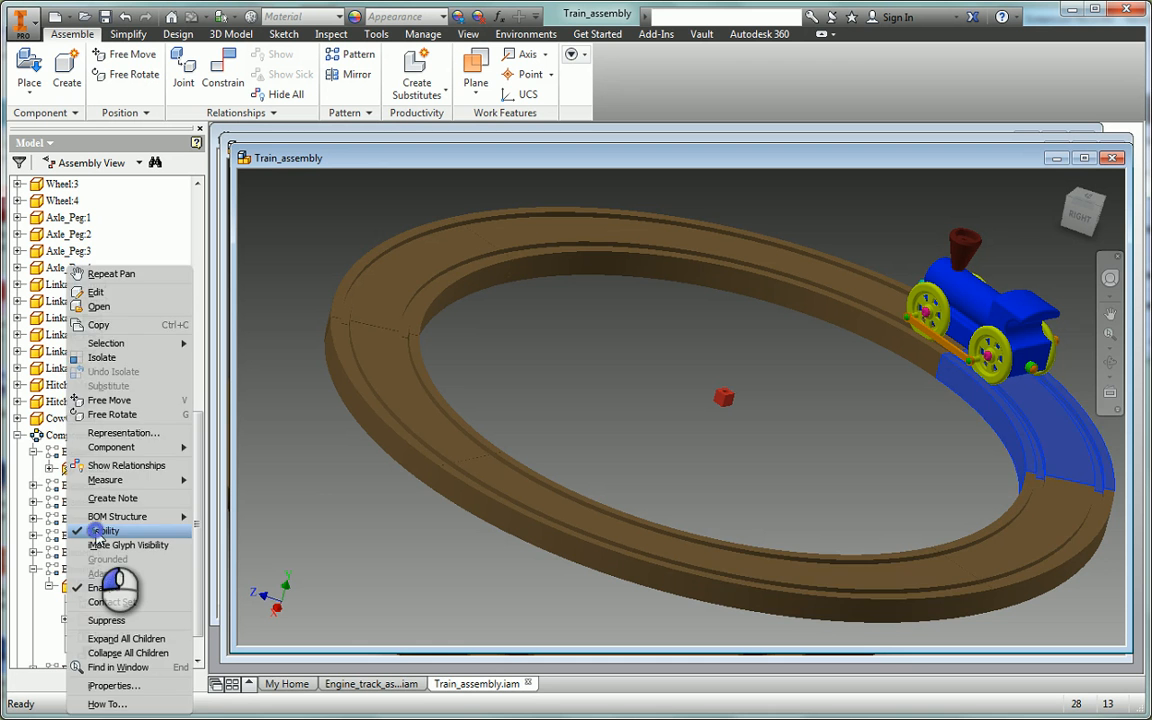
left_click(100, 531)
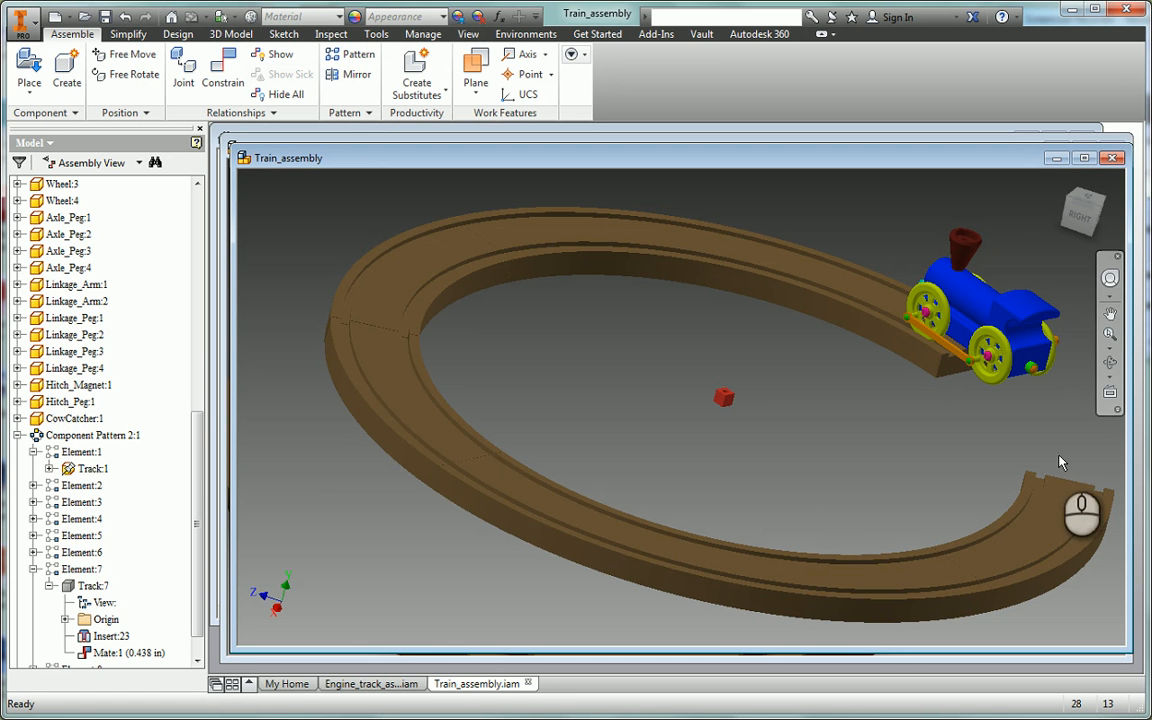
- Add a directed angle constraint of 0.00 deg between the exposed track end face and a side face of the red pivot cube
left_click(1109, 362)
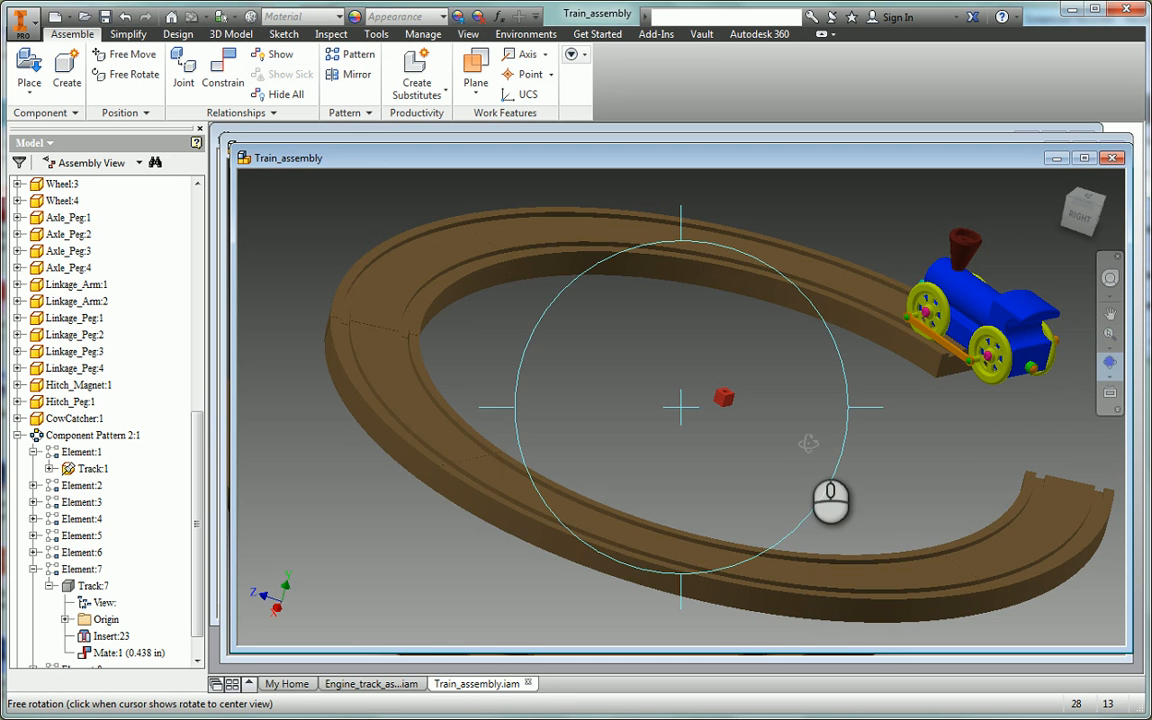
left_click_drag(808, 443, 483, 455)
key("Escape")
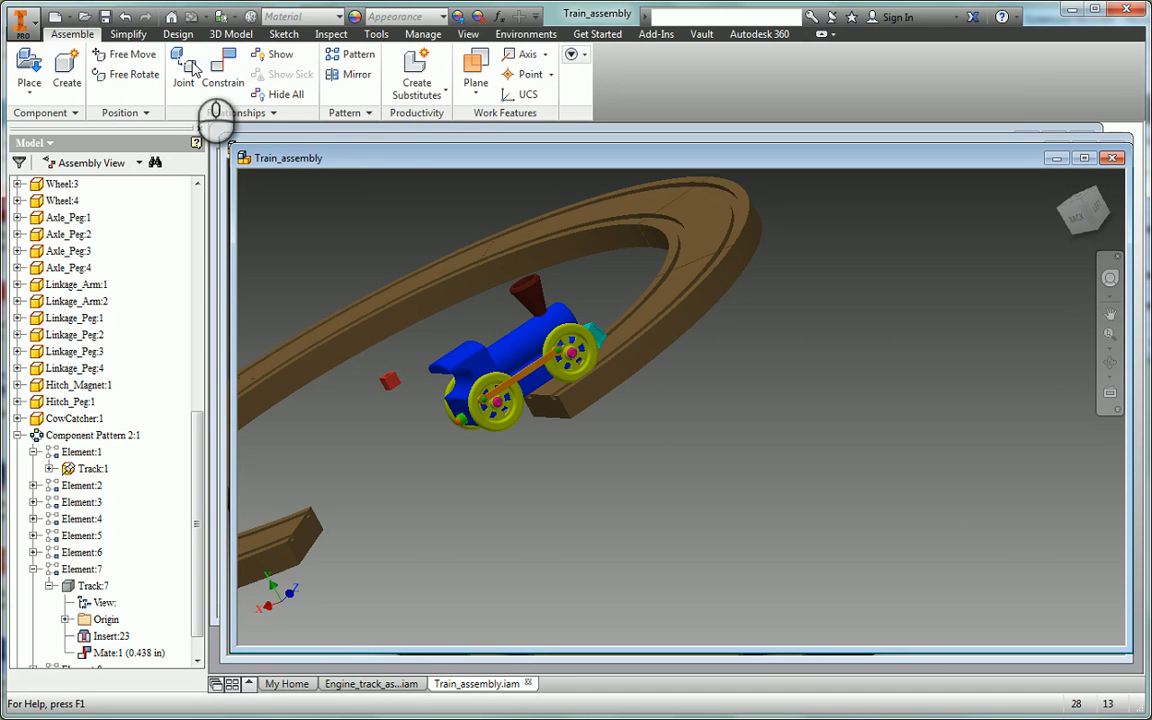
left_click(226, 65)
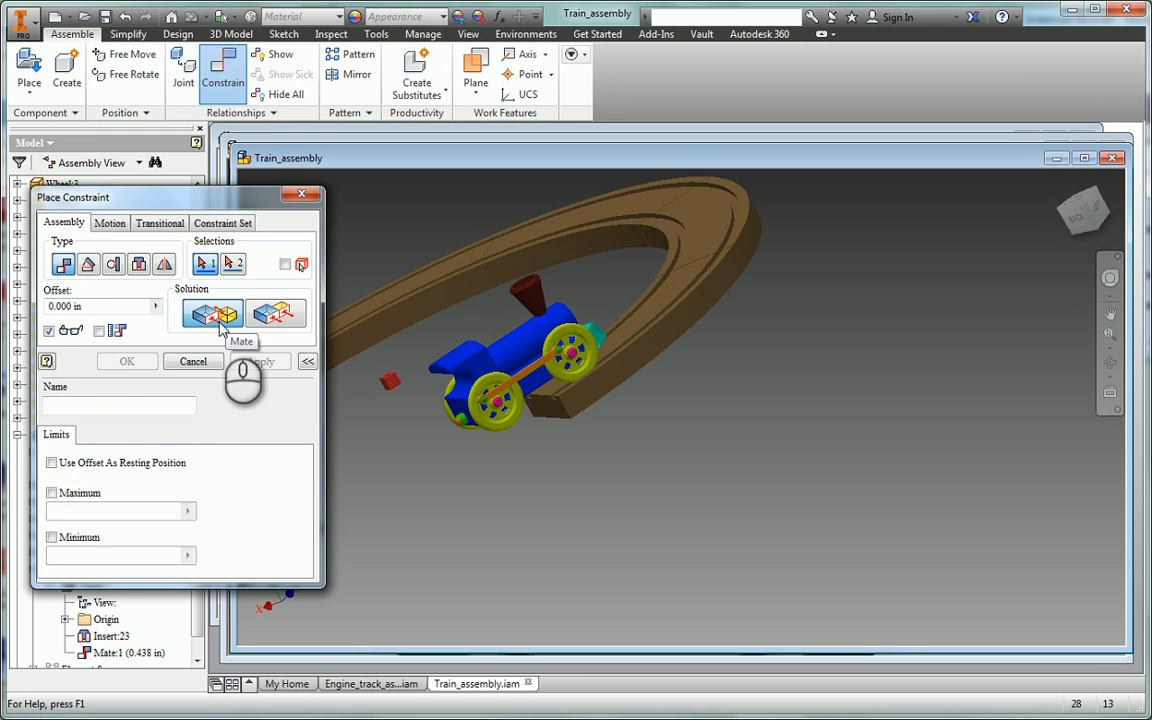
left_click(88, 265)
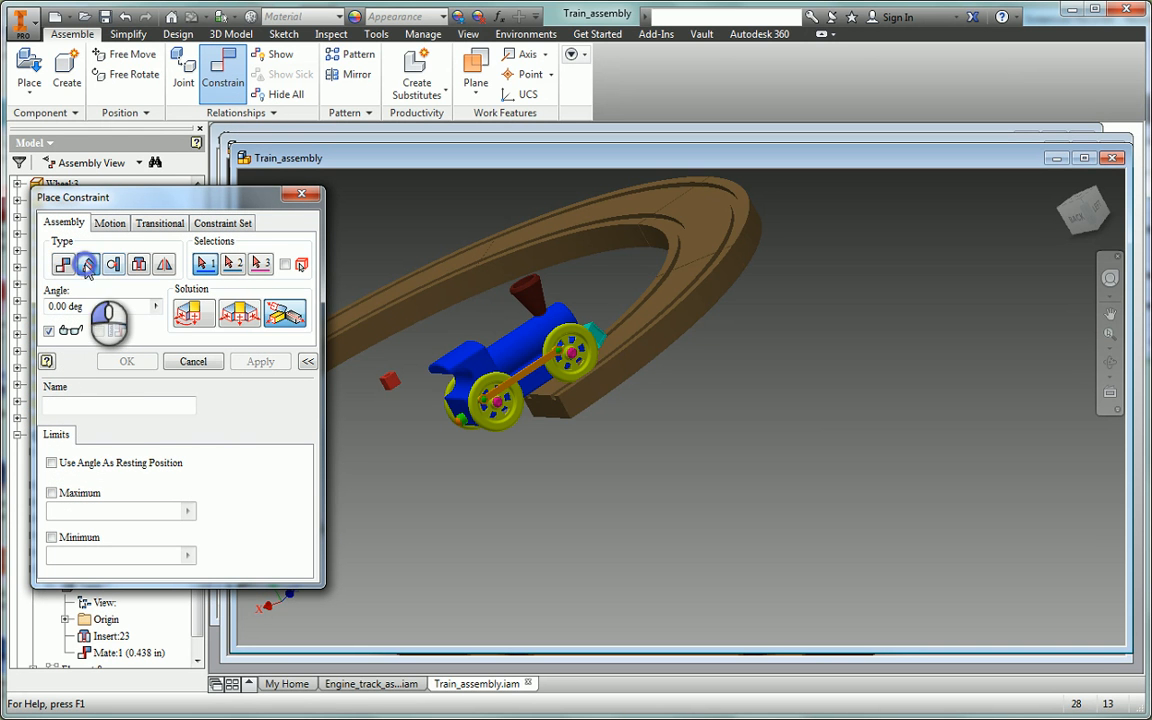
left_click(187, 322)
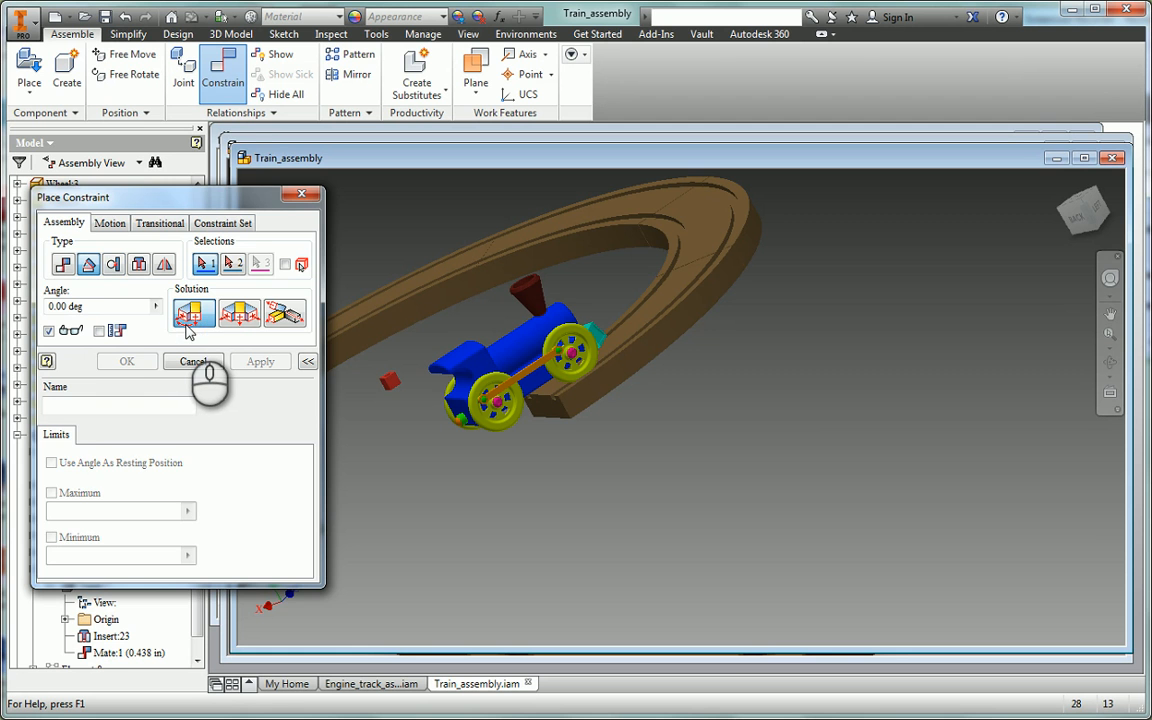
left_click_drag(206, 196, 128, 155)
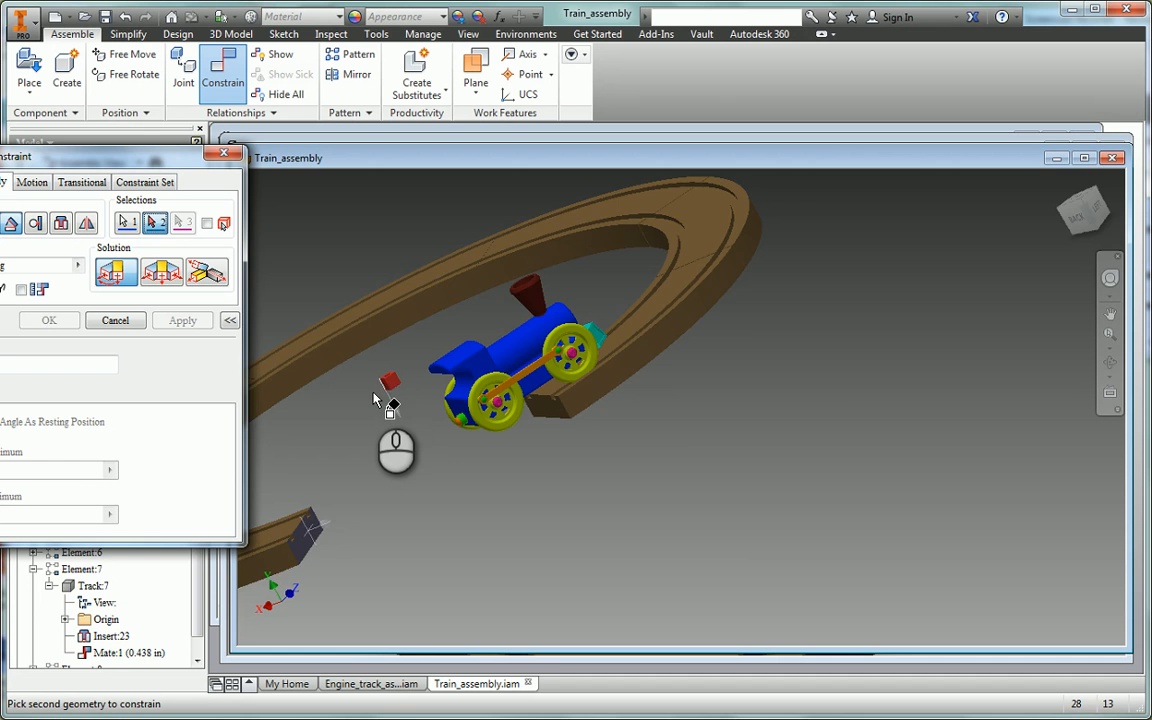
scroll(388, 392, "down", 2)
scroll(388, 395, "up", 5)
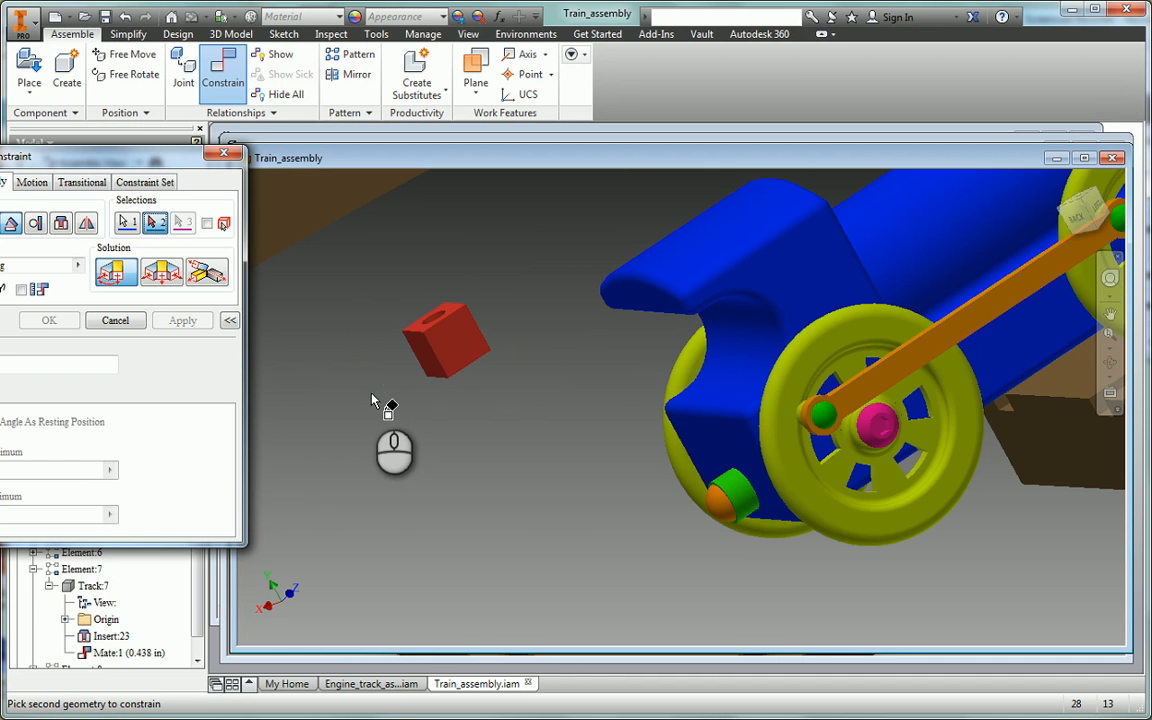
left_click(428, 362)
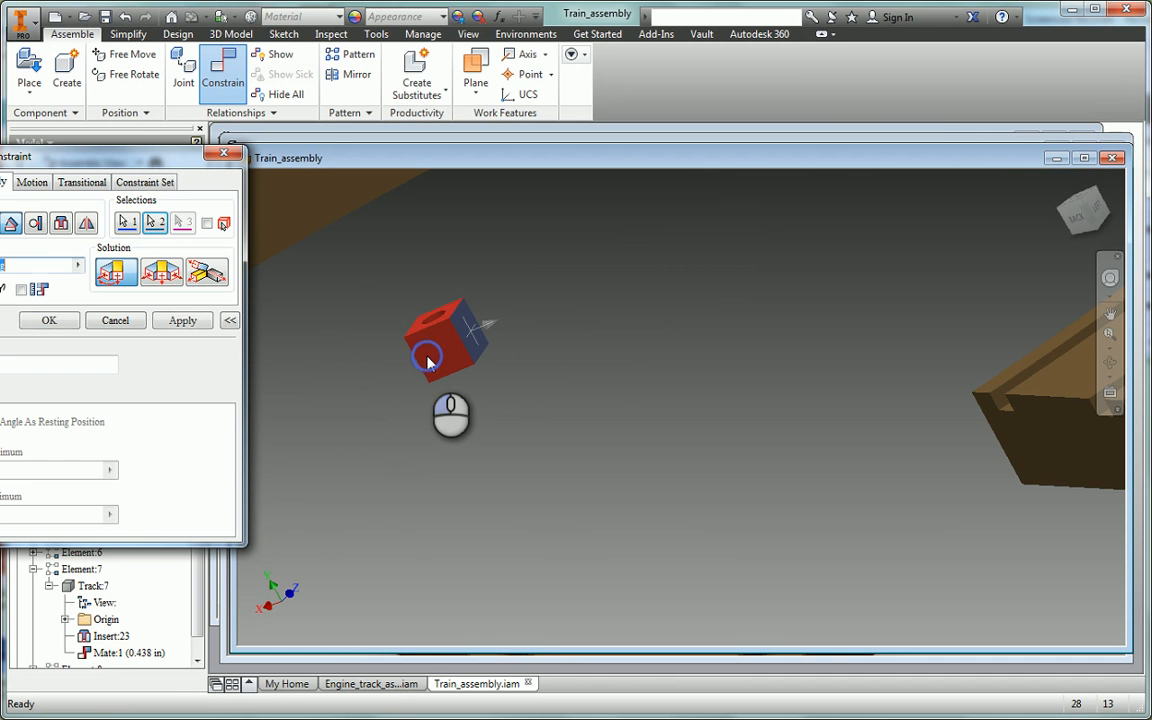
left_click(182, 319)
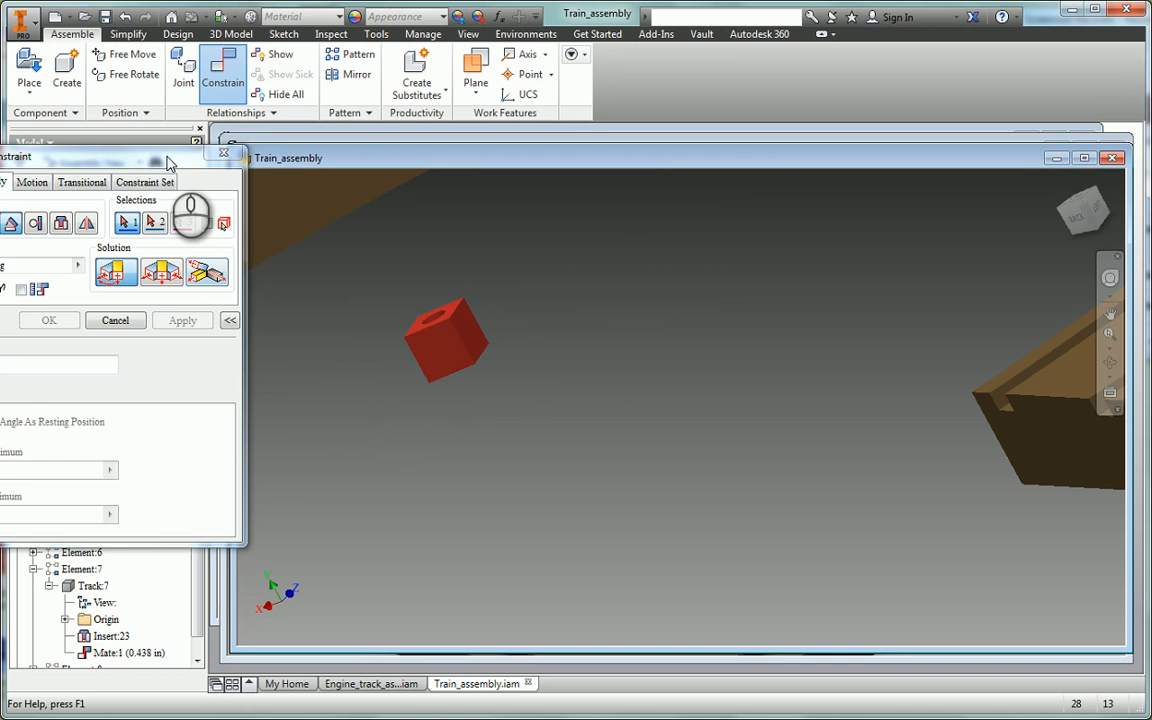
left_click_drag(167, 156, 213, 160)
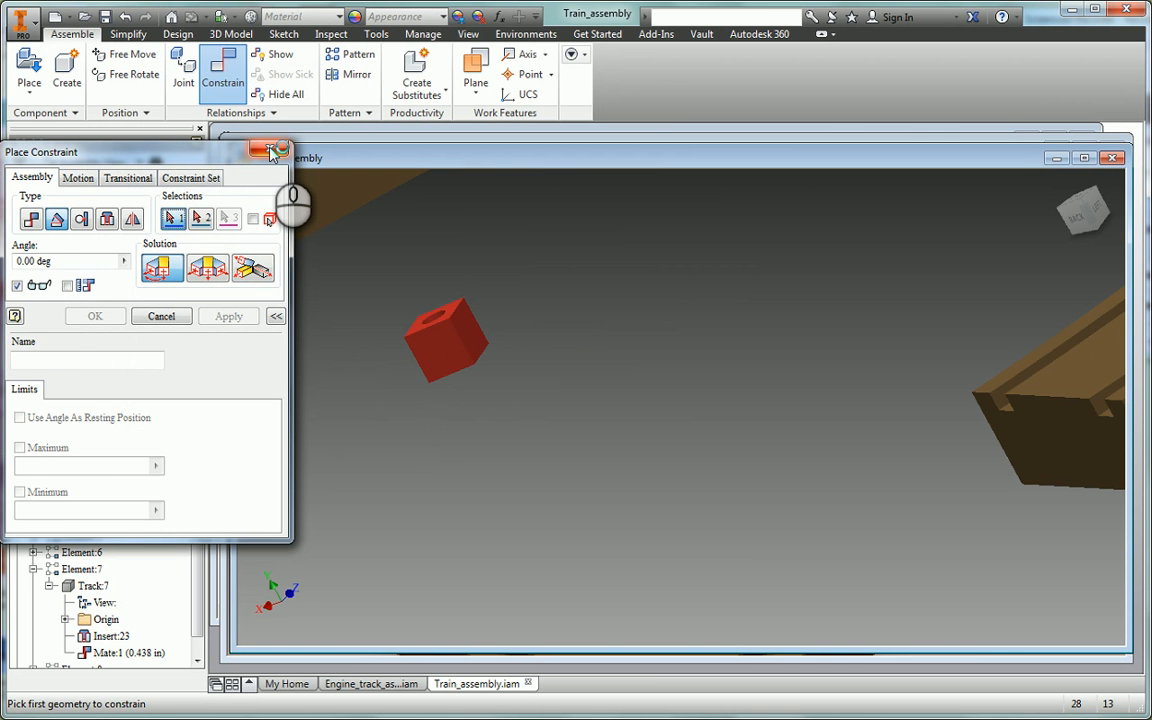
left_click(271, 151)
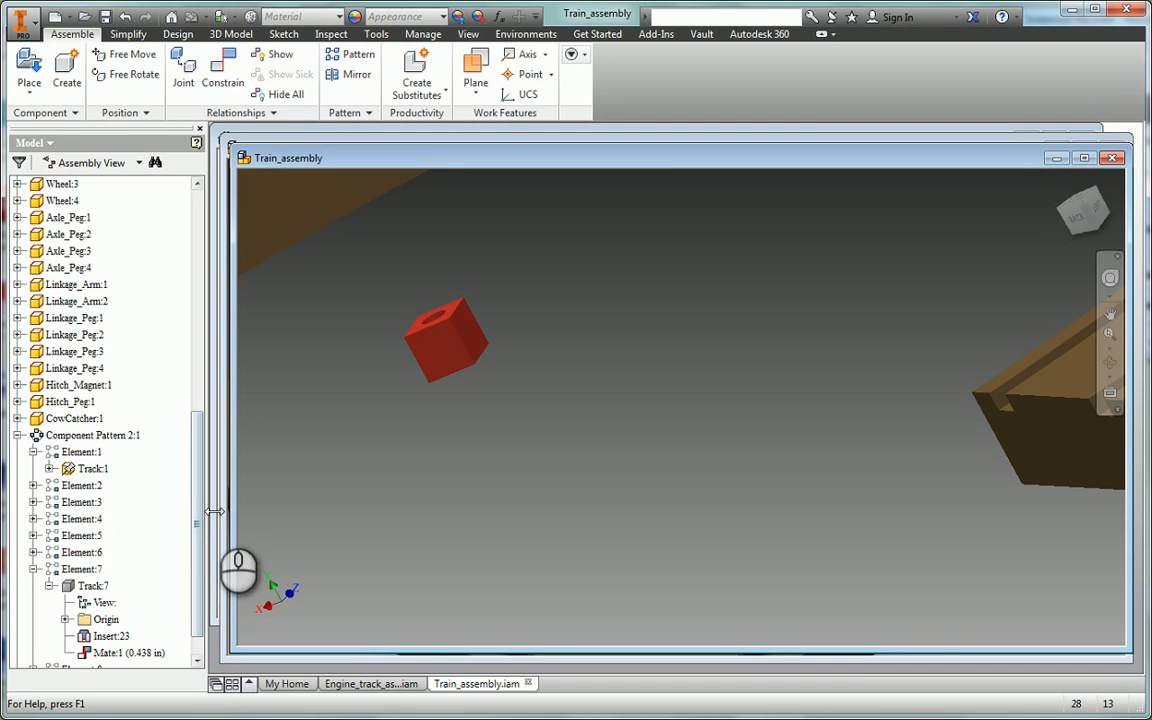
- Make Track:7 in Element:7 of the component pattern visible again
scroll(200, 508, "down", 2)
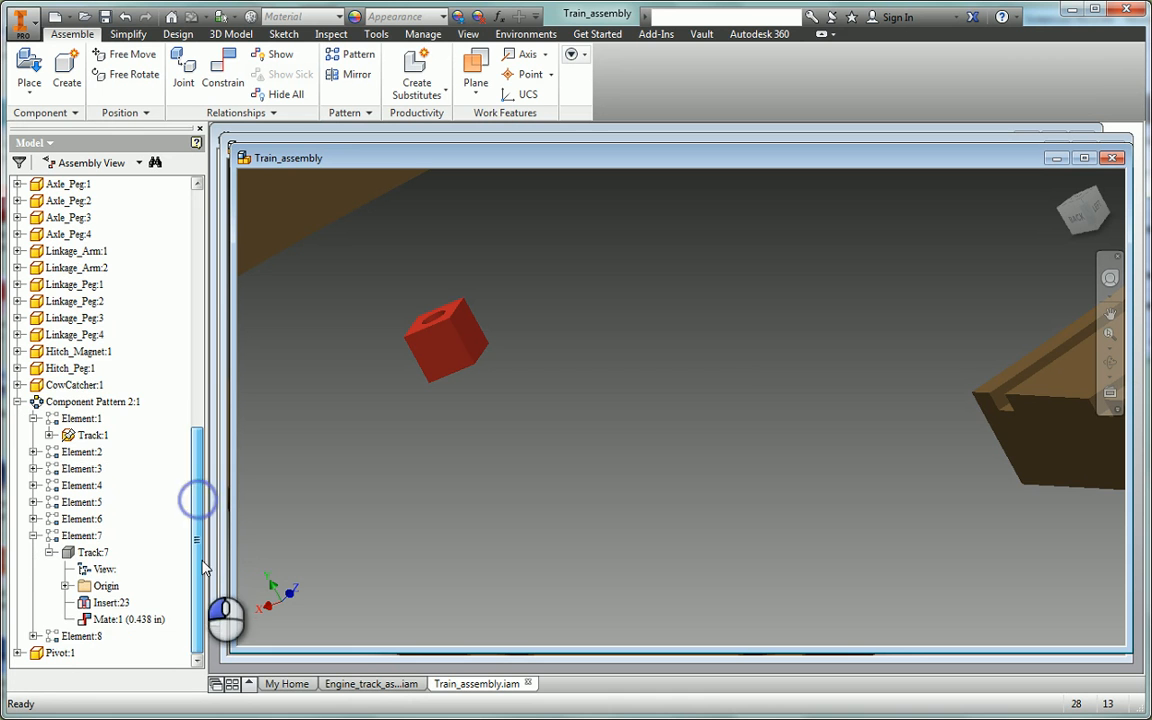
right_click(75, 556)
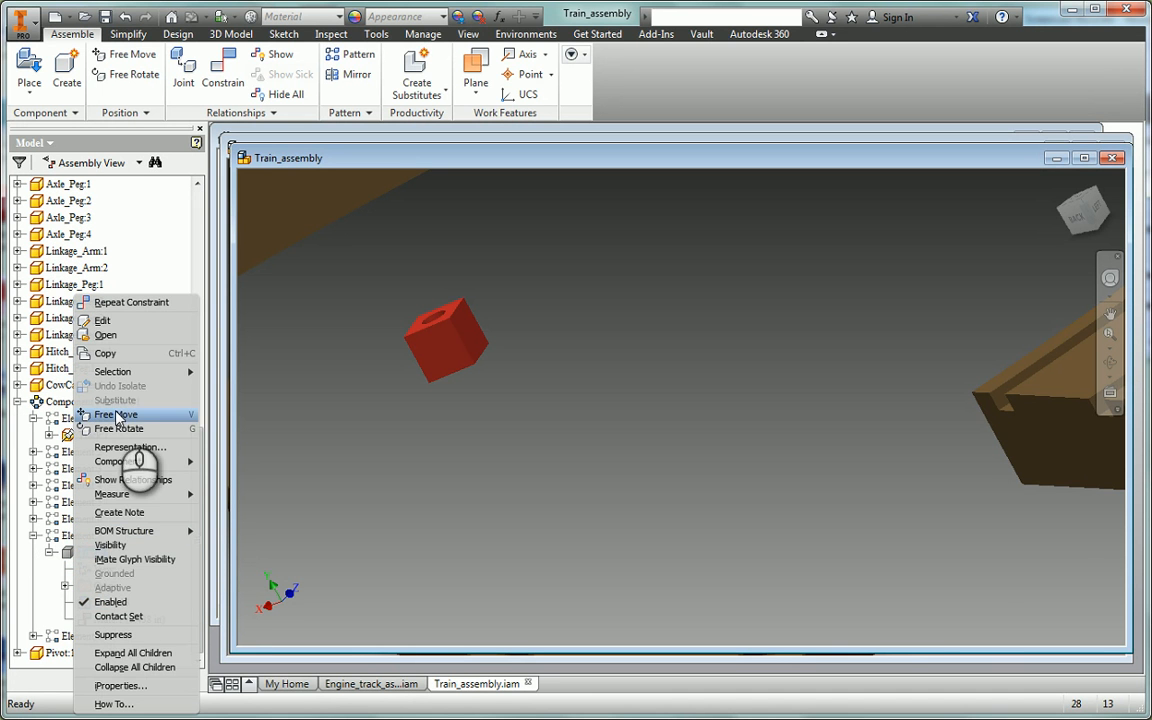
left_click(110, 545)
scroll(587, 364, "down", 5)
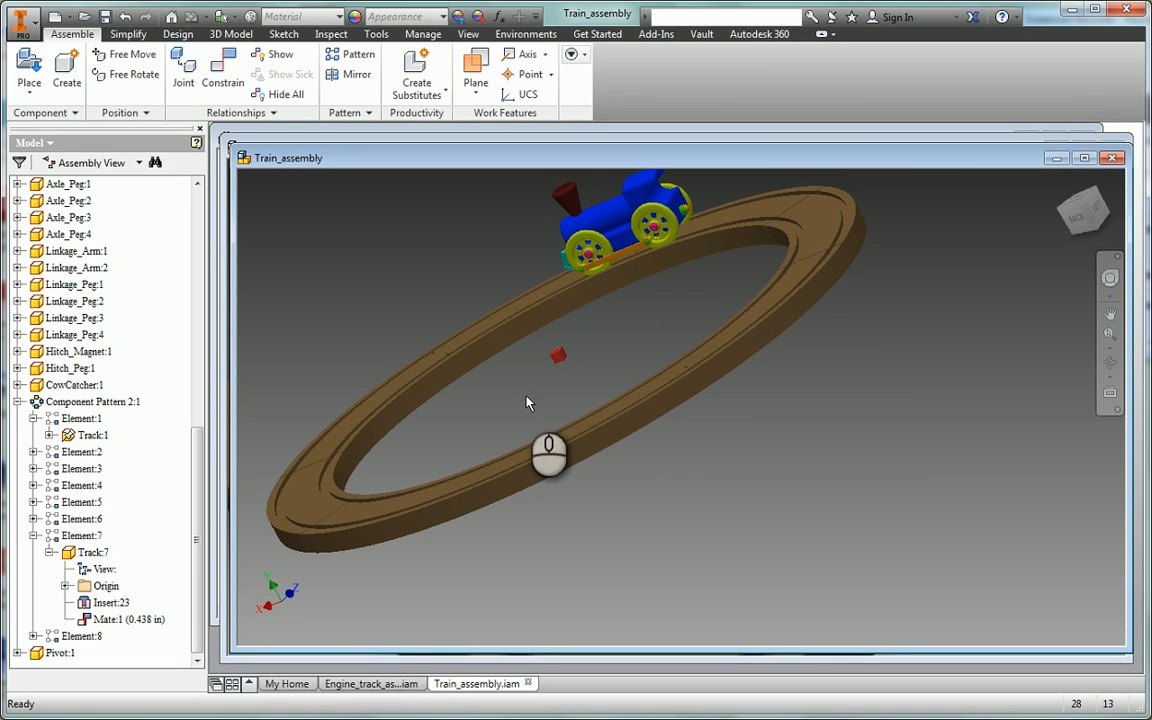
left_click(620, 247)
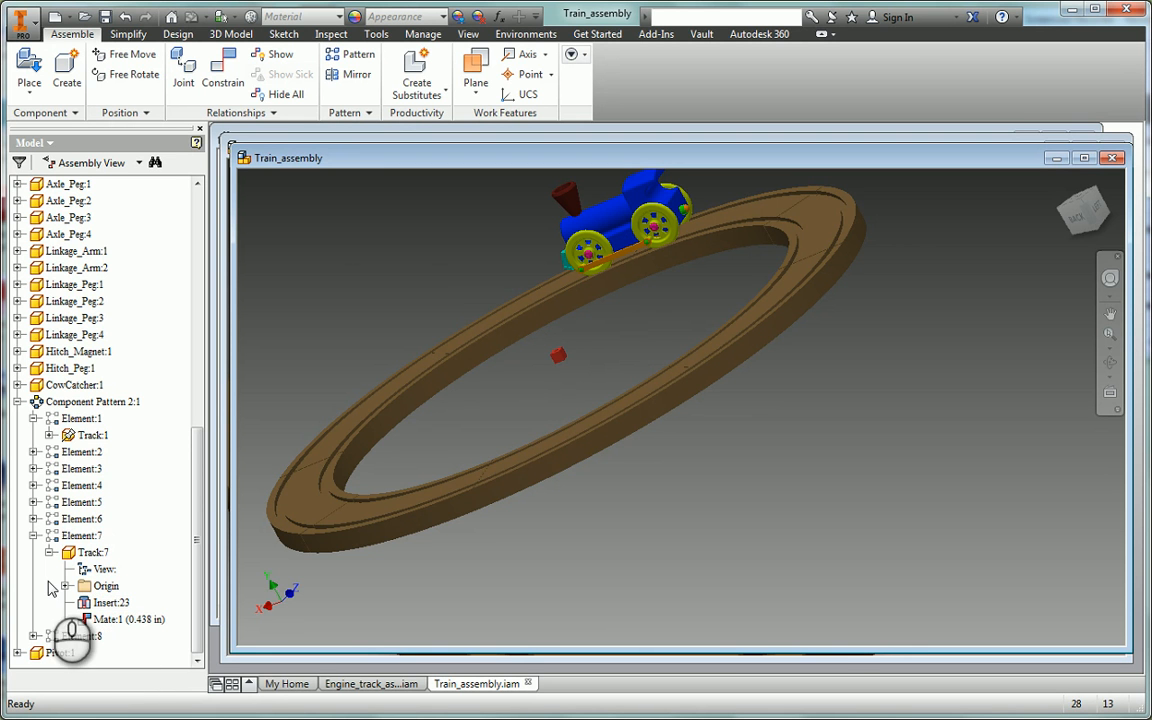
- Set the equation of angle parameter d46 to Drive in the assembly's model parameters
scroll(100, 335, "up", 7)
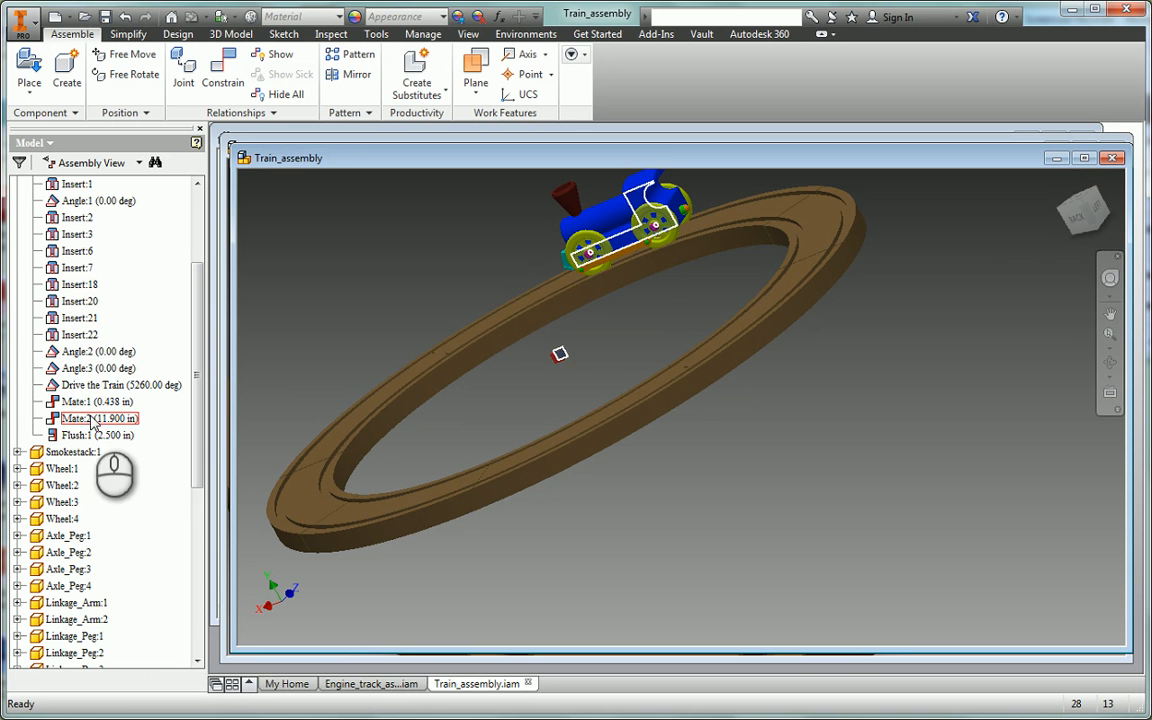
scroll(196, 362, "down", 7)
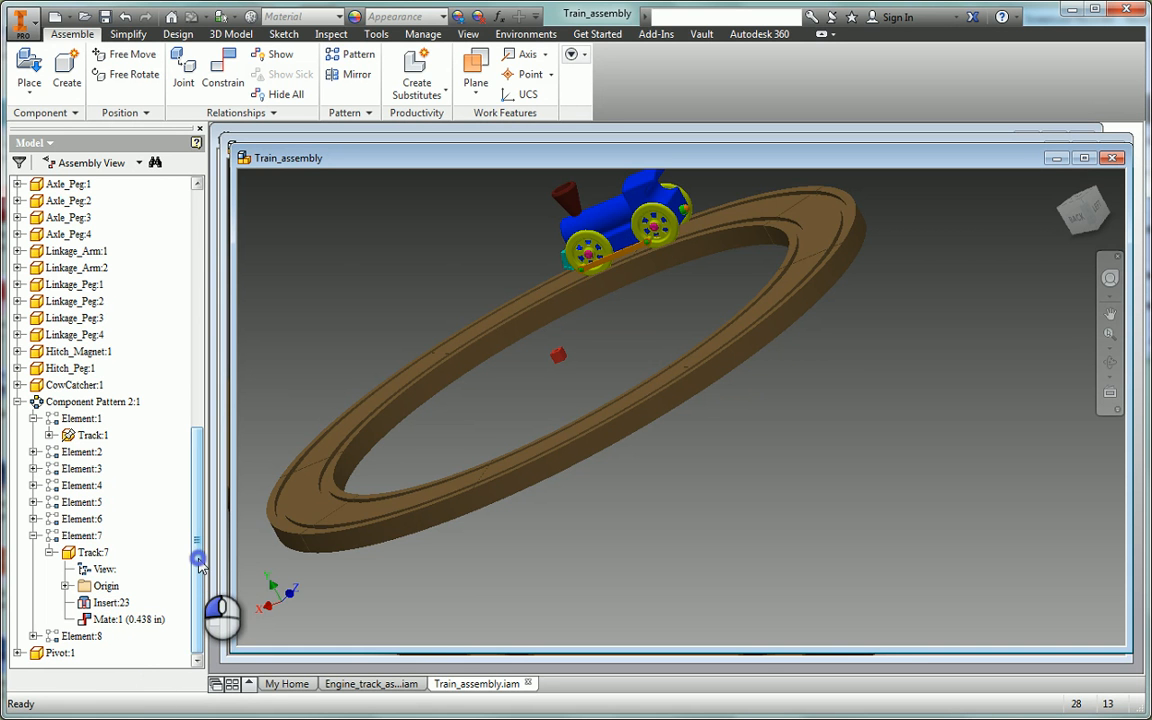
left_click(33, 418)
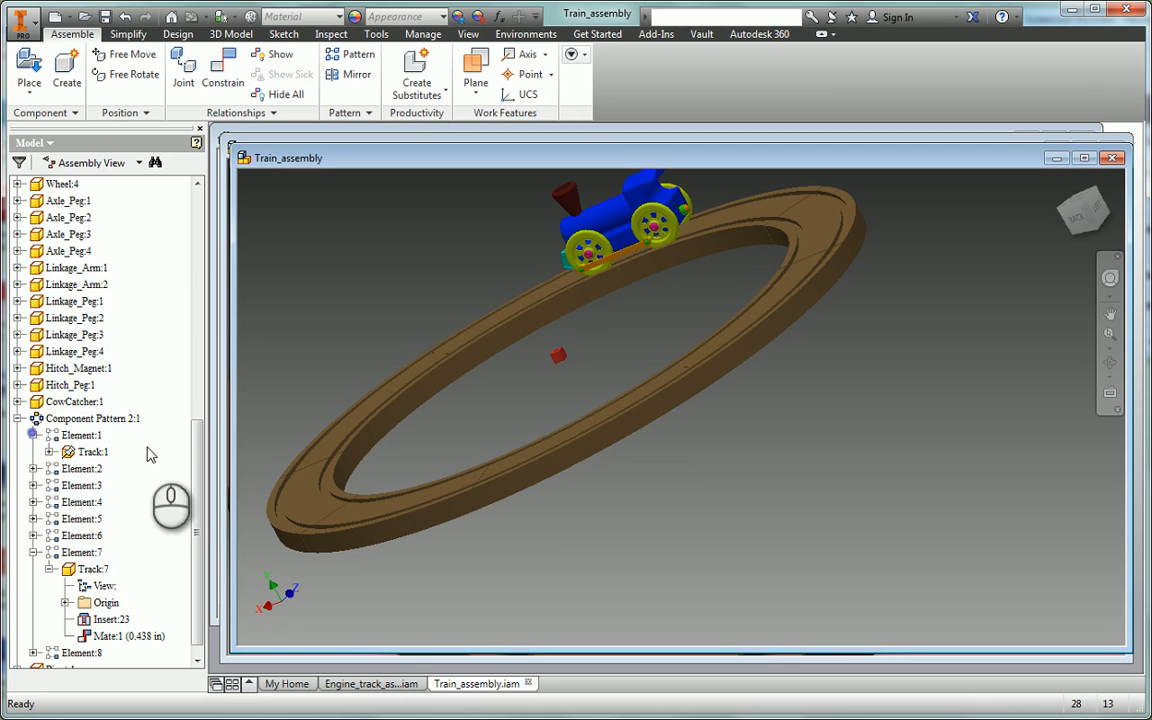
left_click_drag(198, 483, 198, 245)
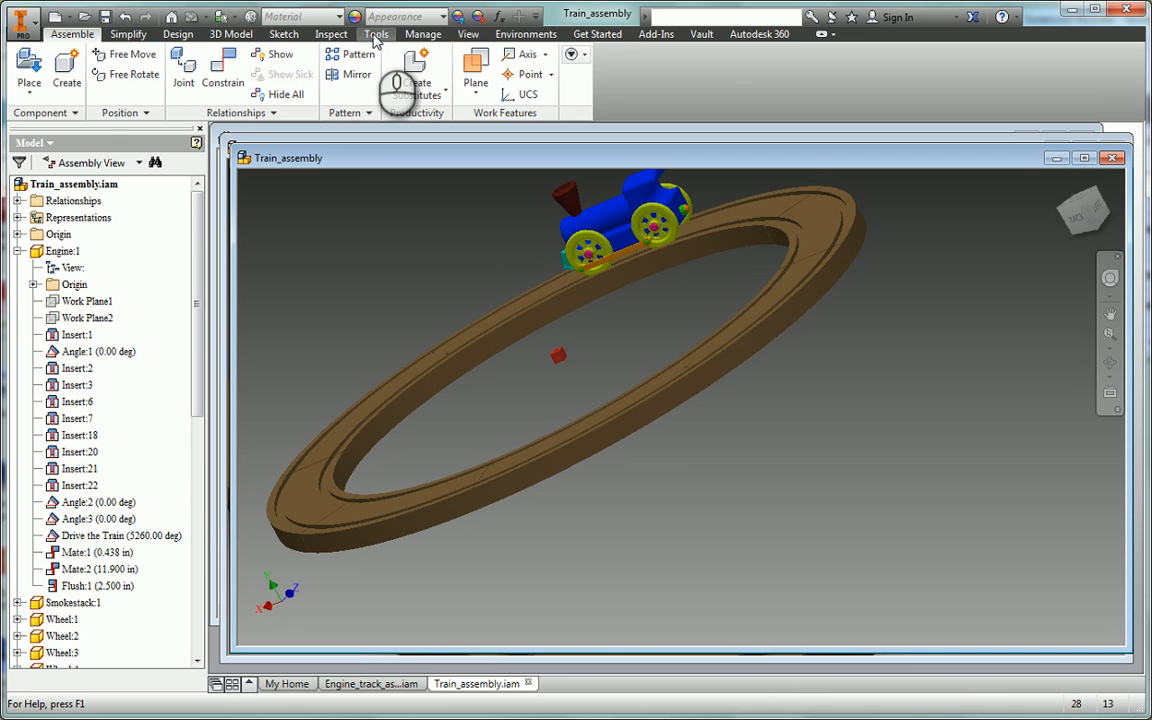
left_click(423, 34)
left_click(224, 66)
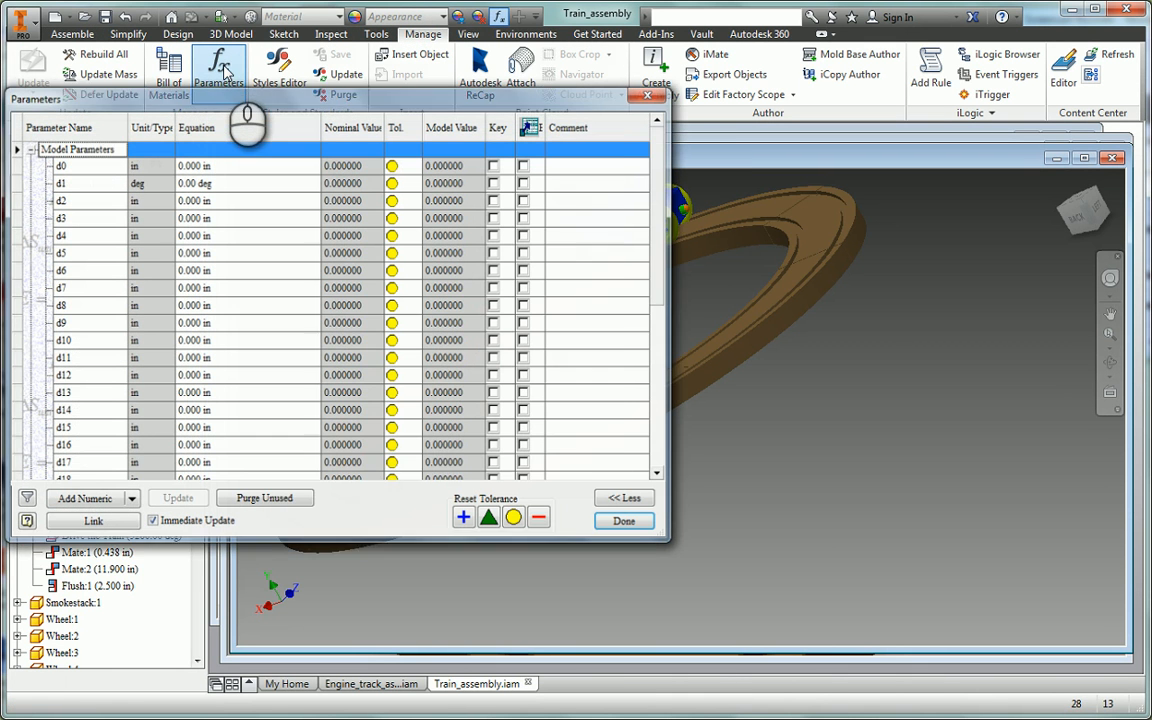
scroll(315, 326, "down", 6)
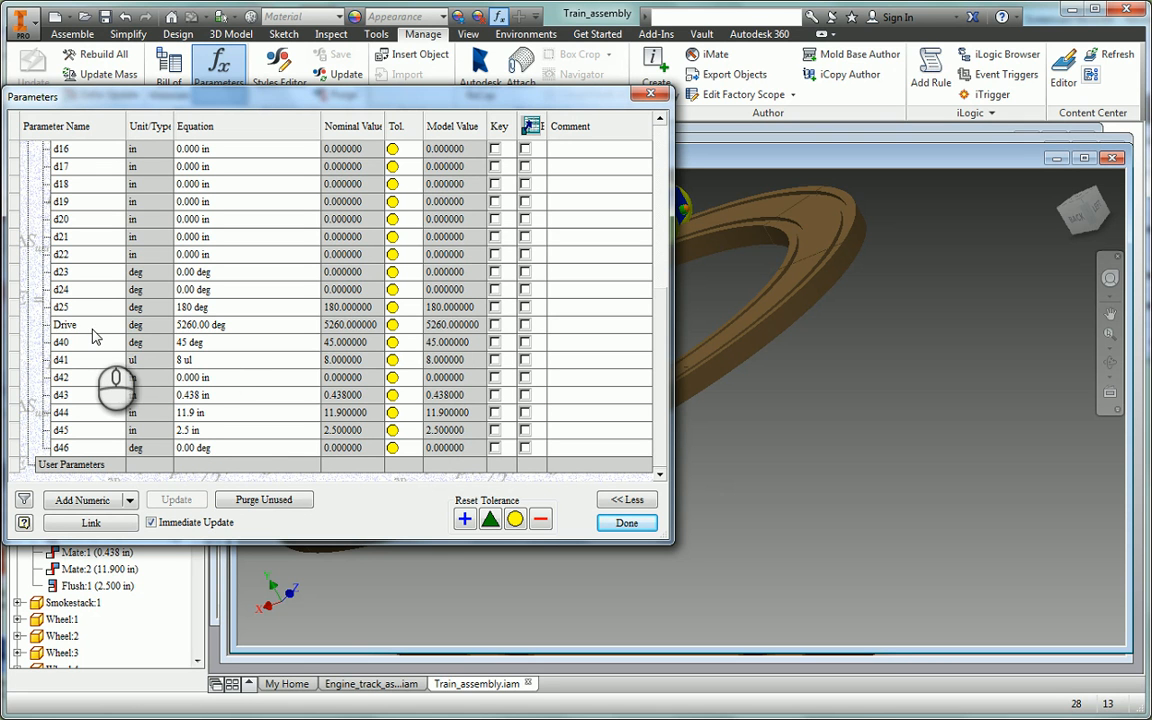
left_click(201, 448)
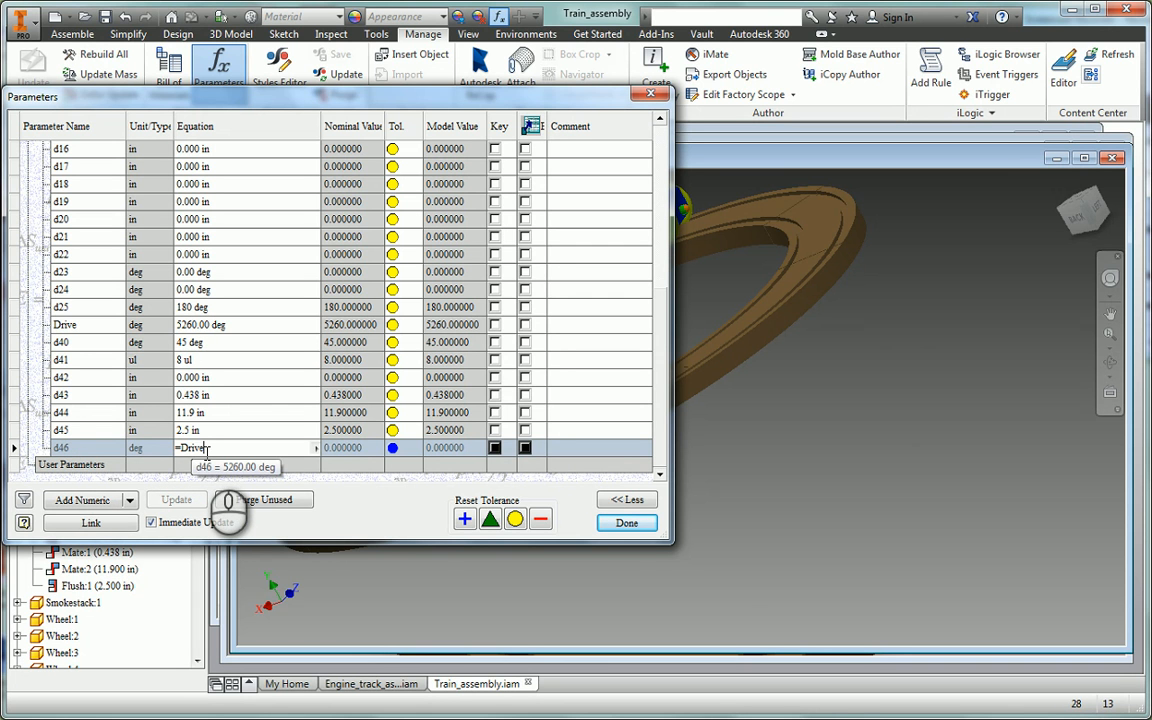
left_click(627, 523)
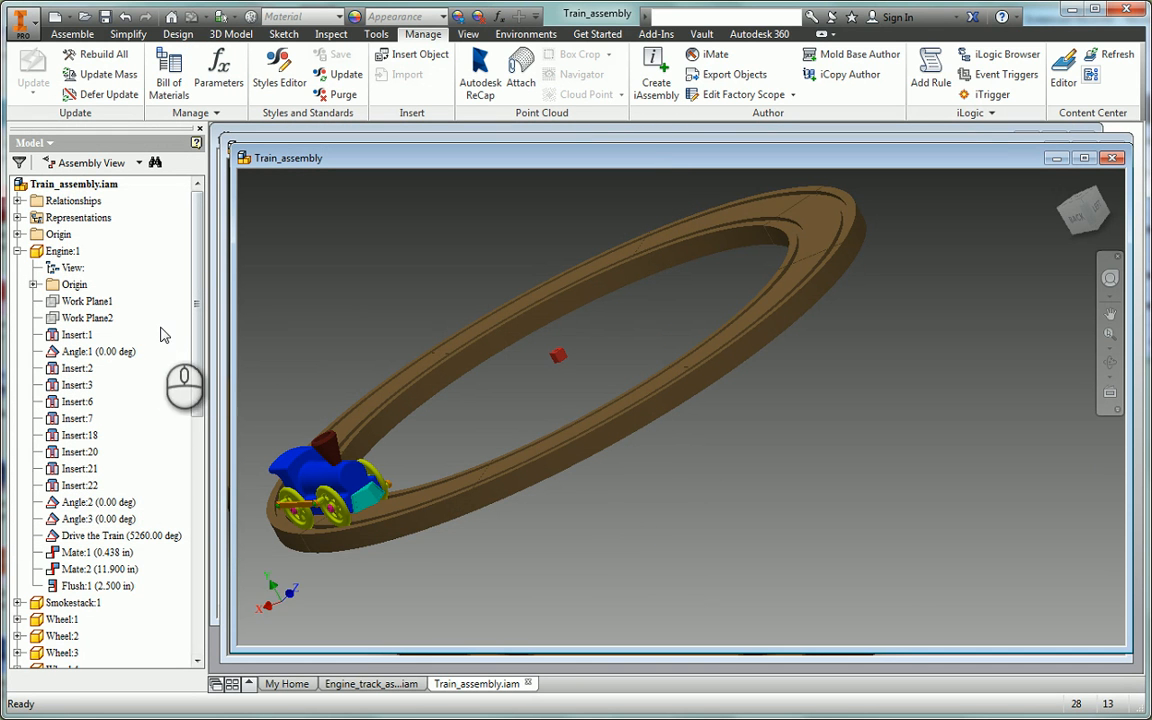
- Drive the Drive the Train angle constraint forward from its start position to test the train's motion along the track
scroll(195, 330, "down", 2)
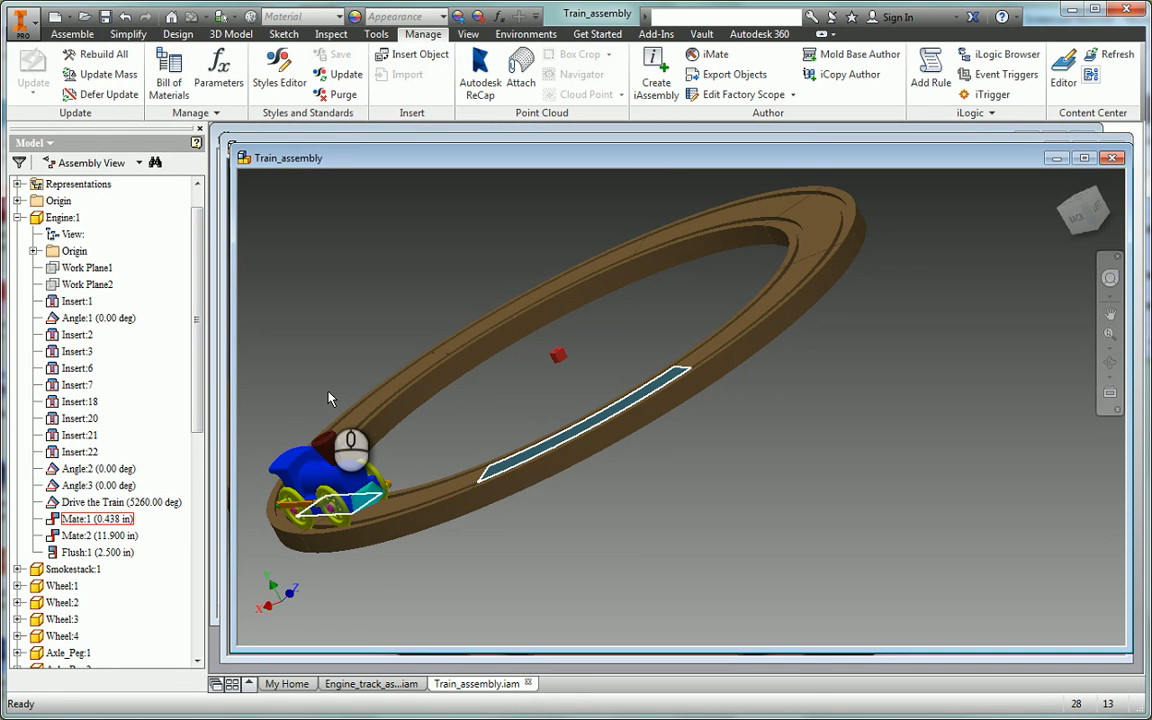
right_click(57, 502)
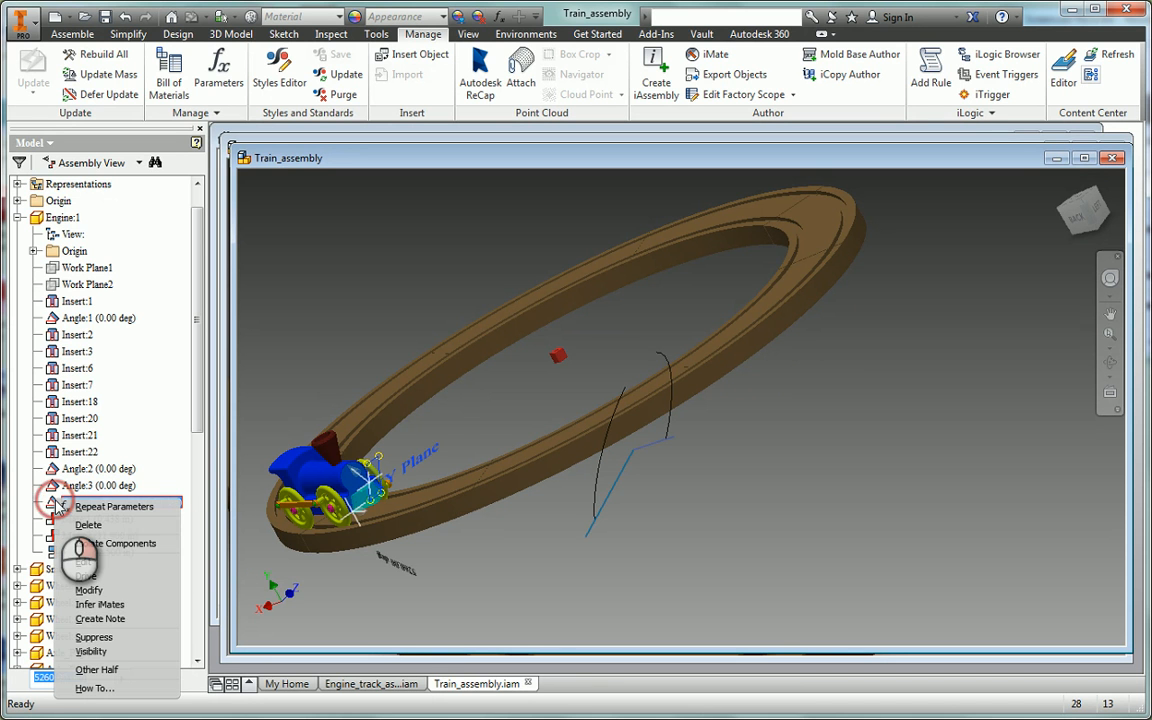
left_click(90, 577)
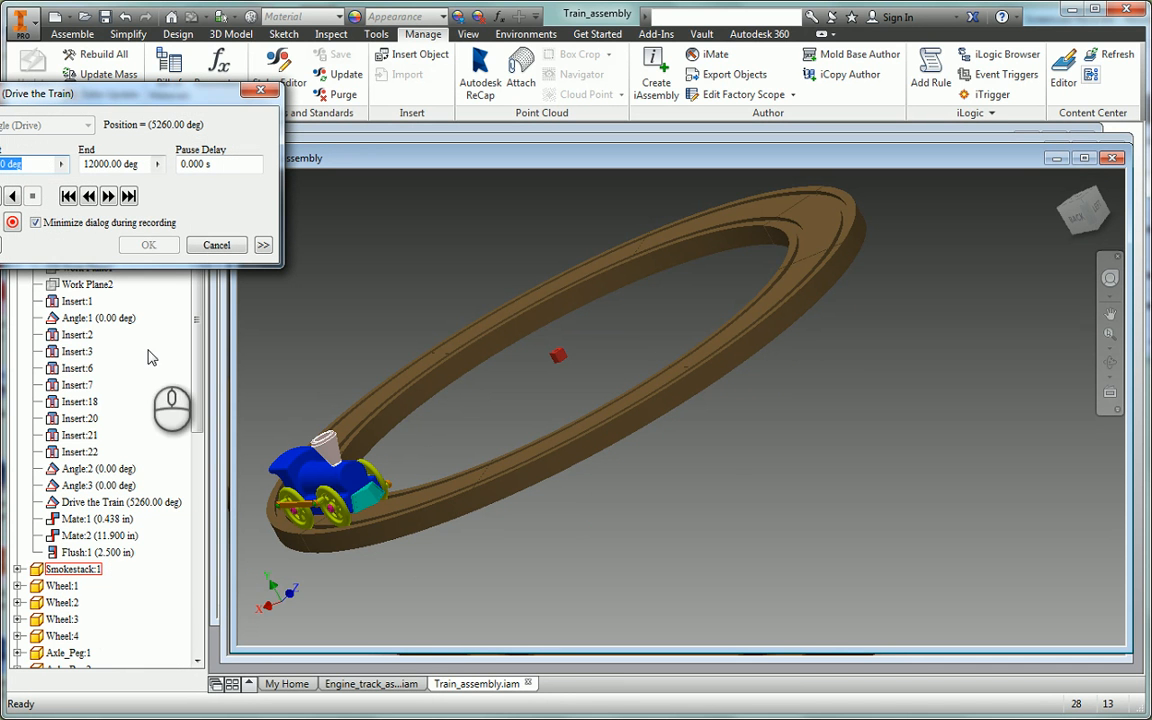
left_click(68, 196)
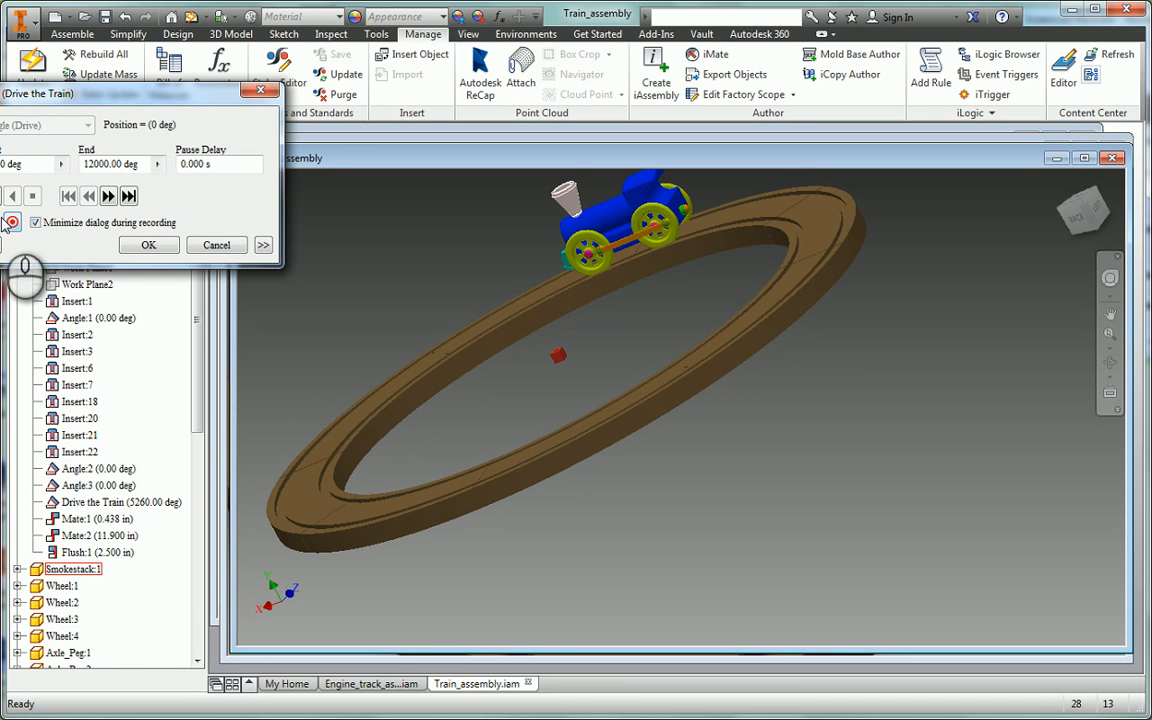
left_click(2, 196)
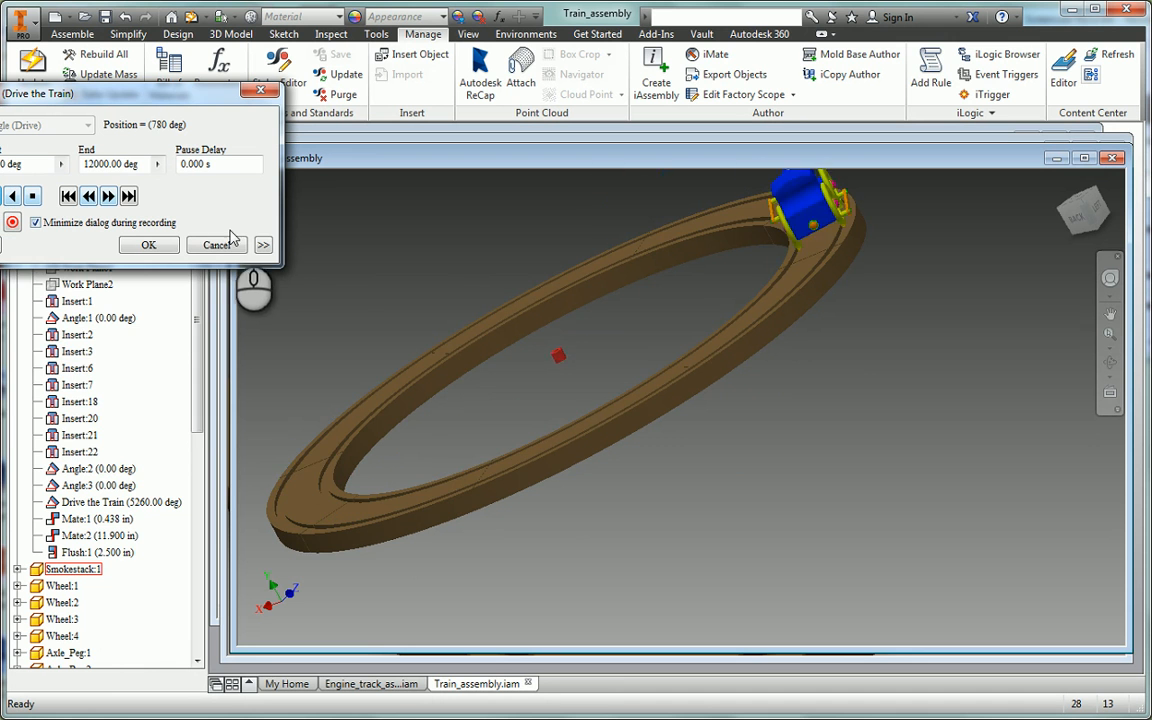
- Try a drive increment of 1 deg for the Drive the Train constraint, then cancel the drive
left_click(263, 247)
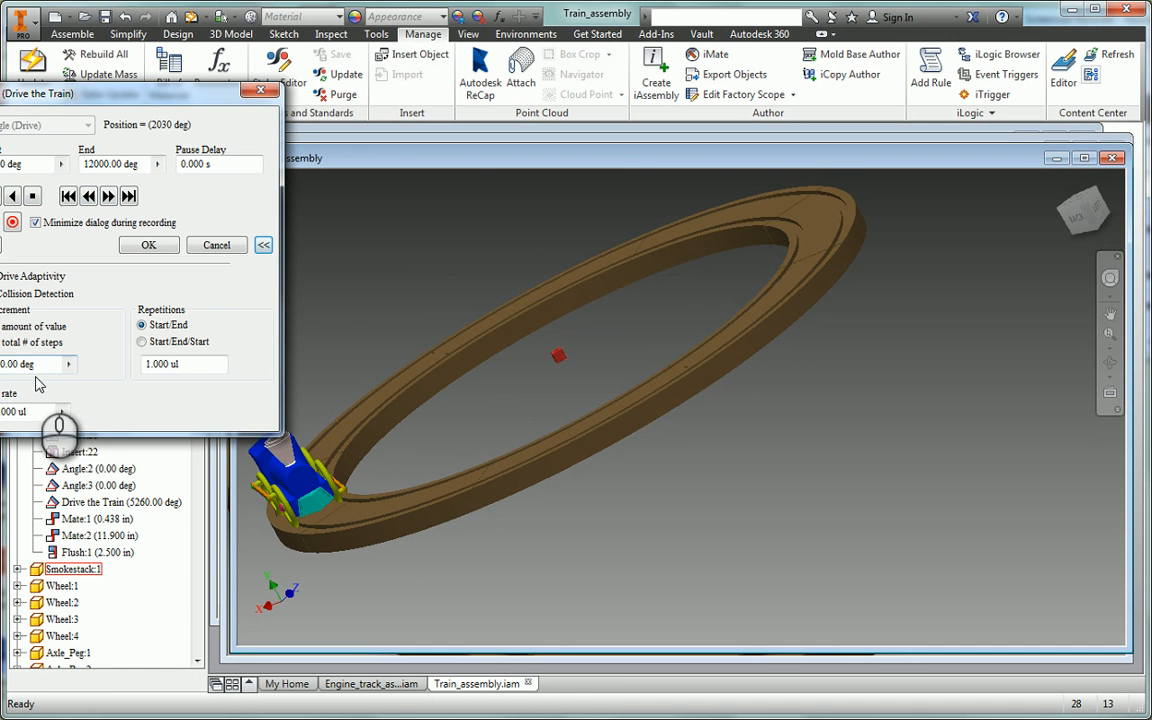
left_click_drag(36, 365, 0, 365)
type("1")
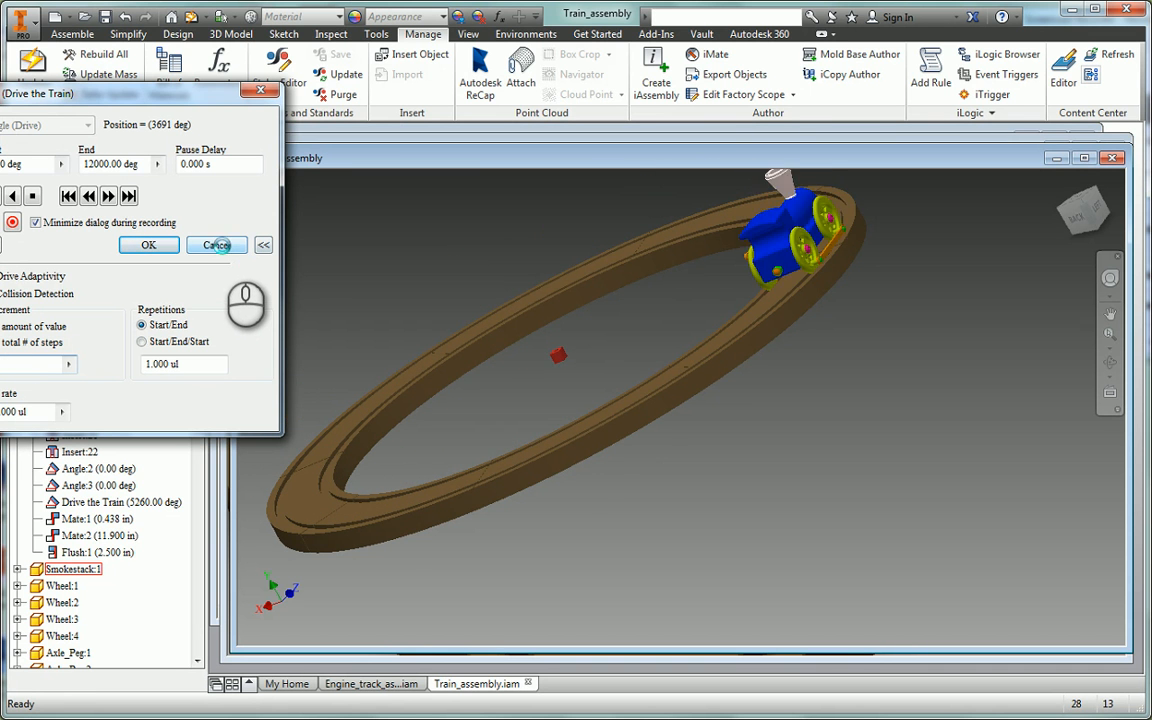
left_click(219, 245)
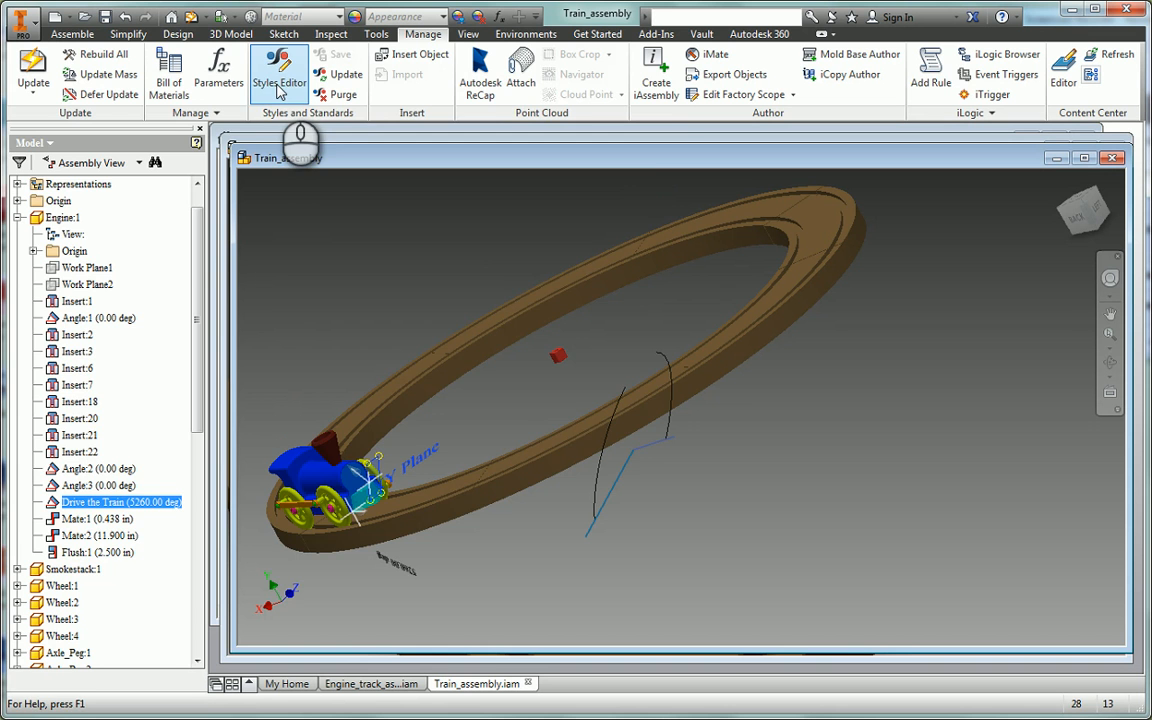
- Open the equation of parameter d46 in the model parameters, then close the parameter table
left_click(219, 75)
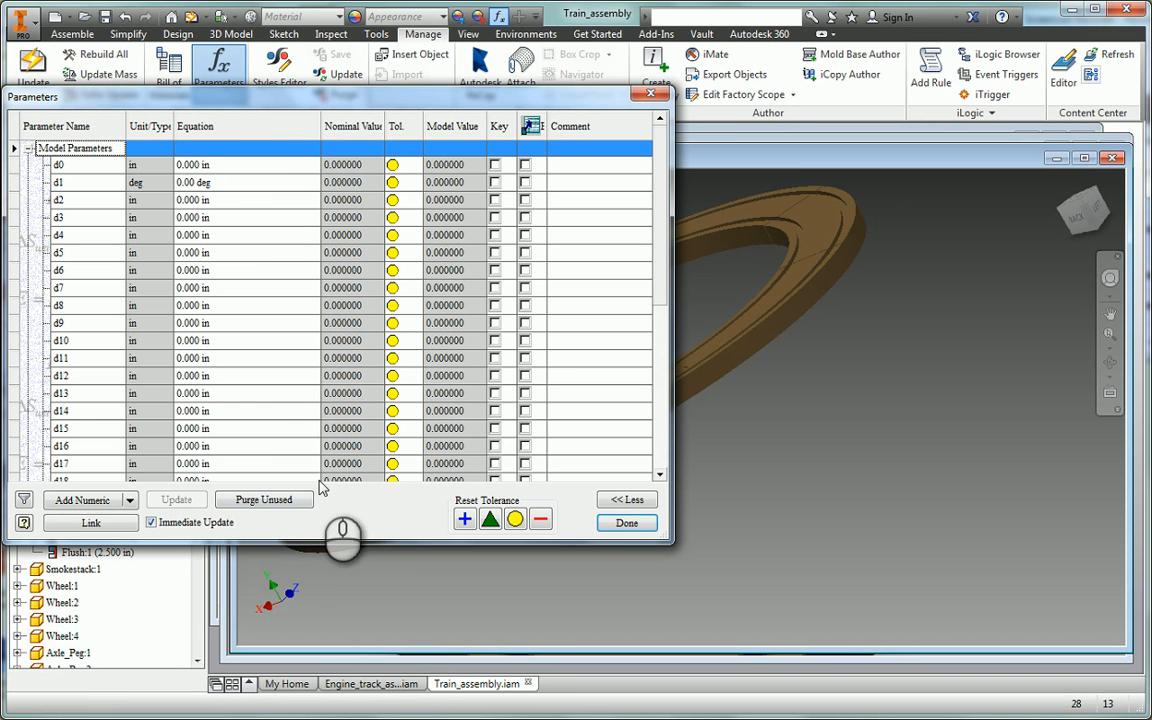
scroll(278, 375, "down", 5)
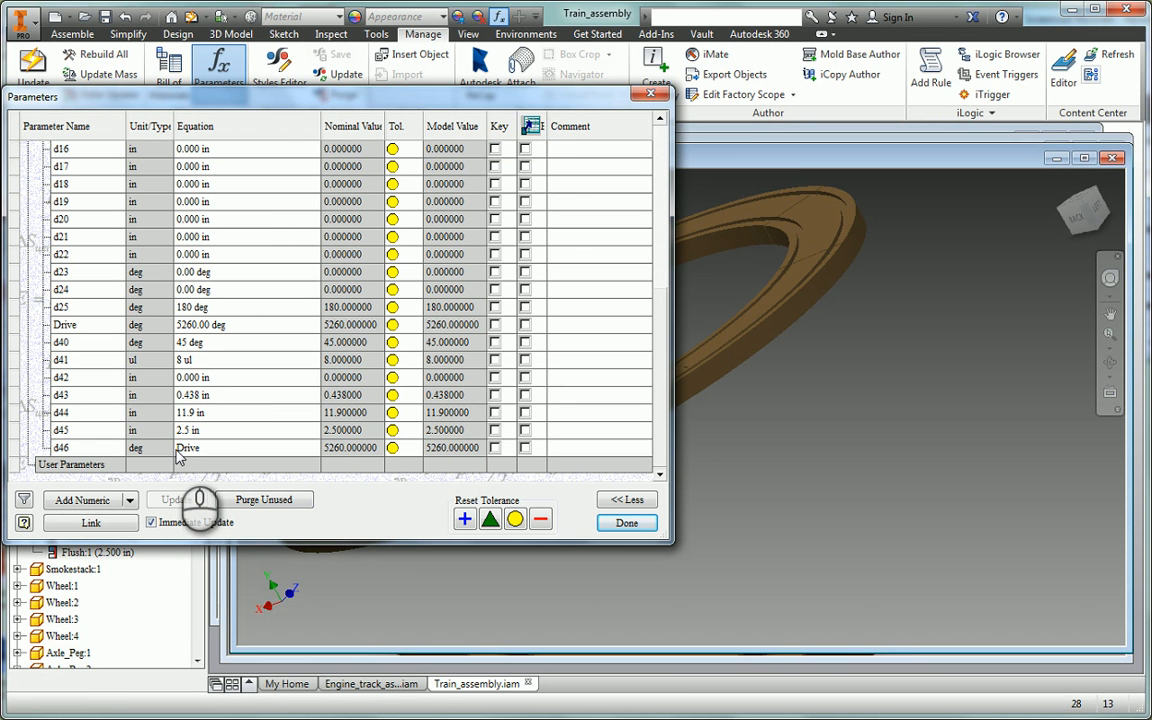
left_click(180, 448)
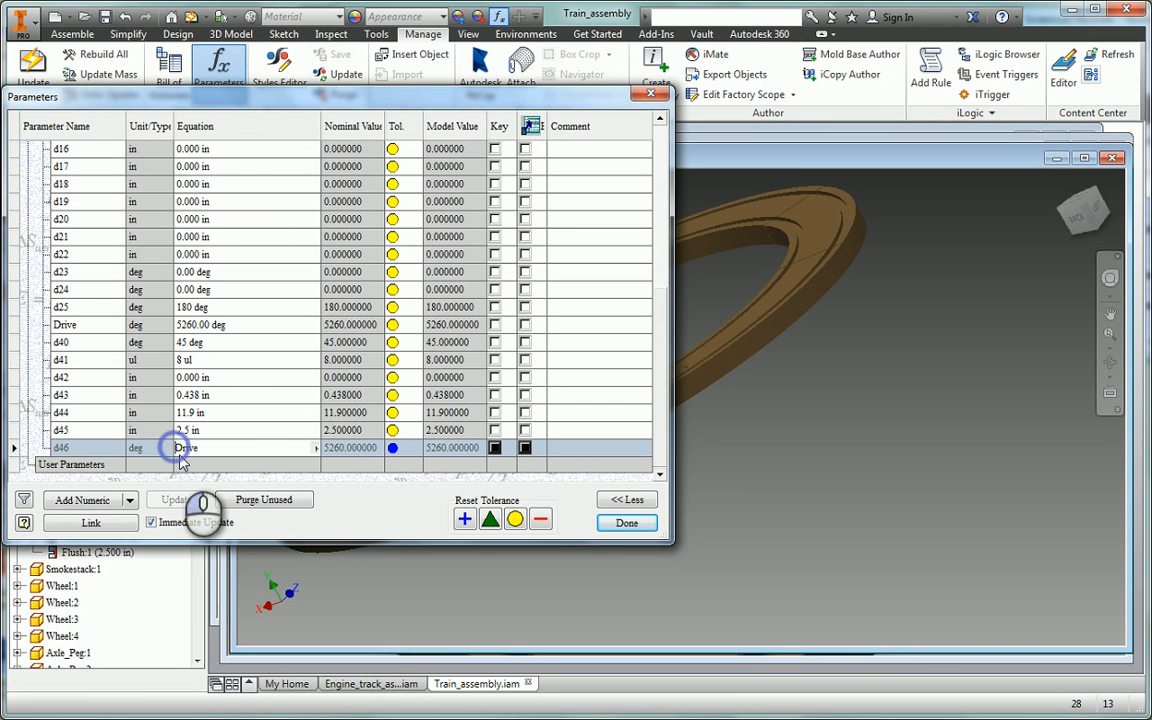
left_click(625, 523)
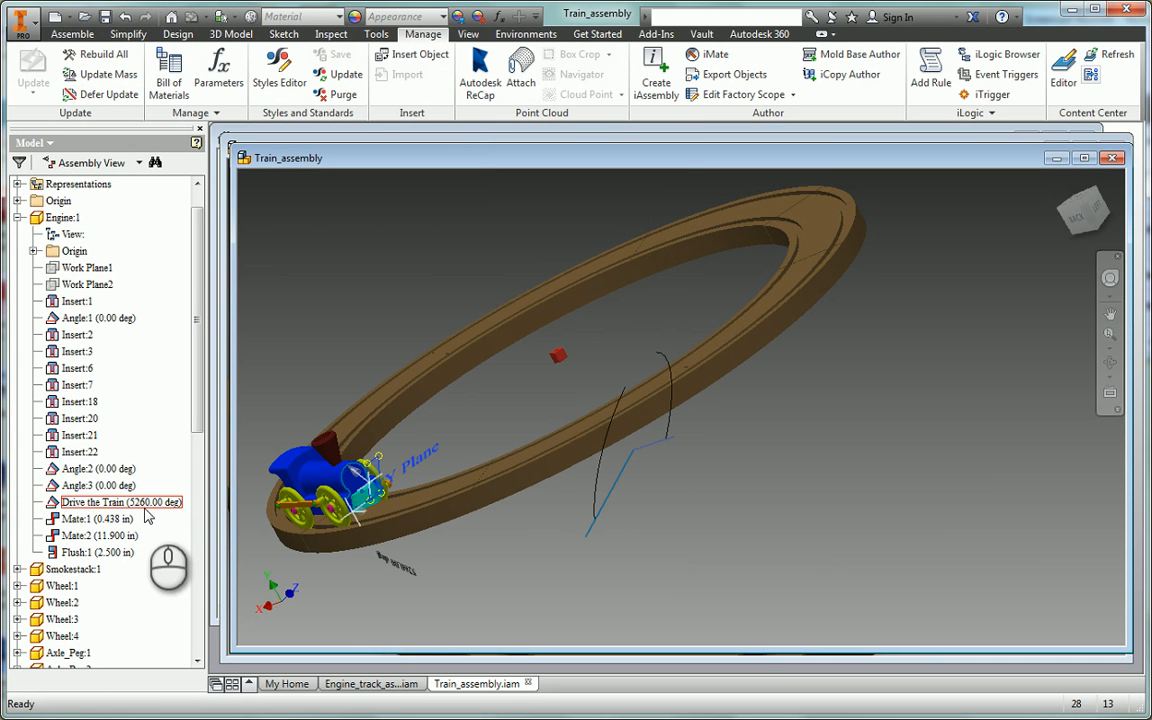
- Drive the Drive the Train angle constraint forward from its start to check the train's direction, then cancel the drive
right_click(88, 505)
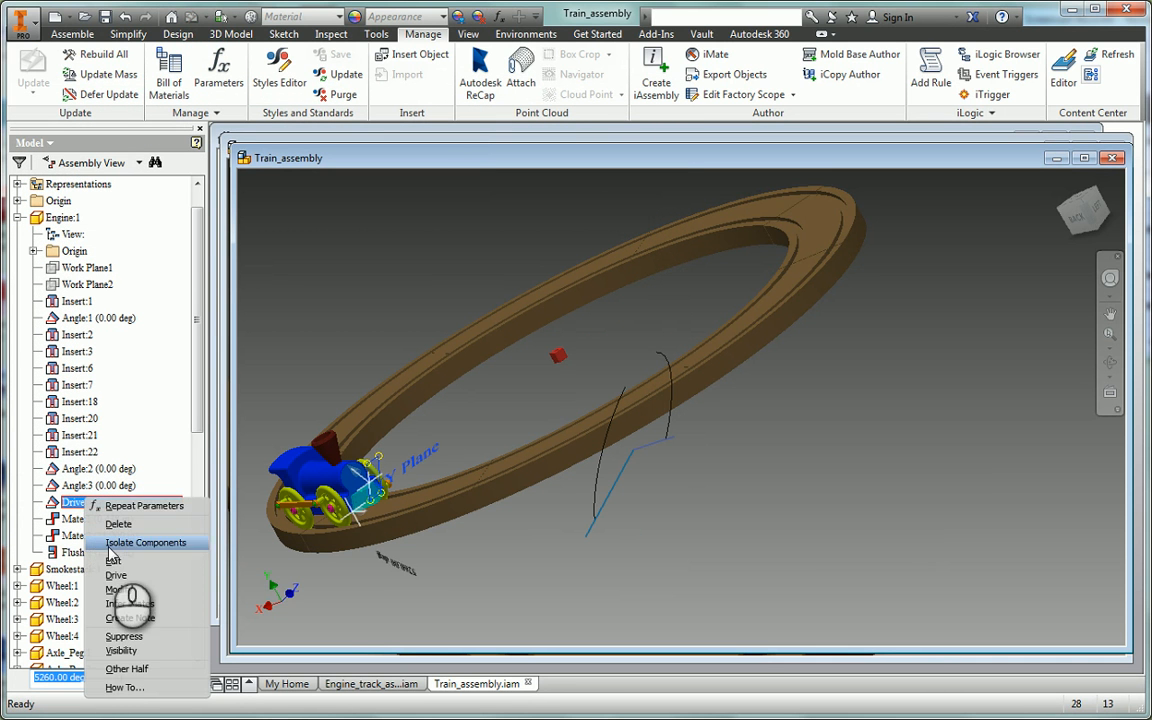
left_click(118, 576)
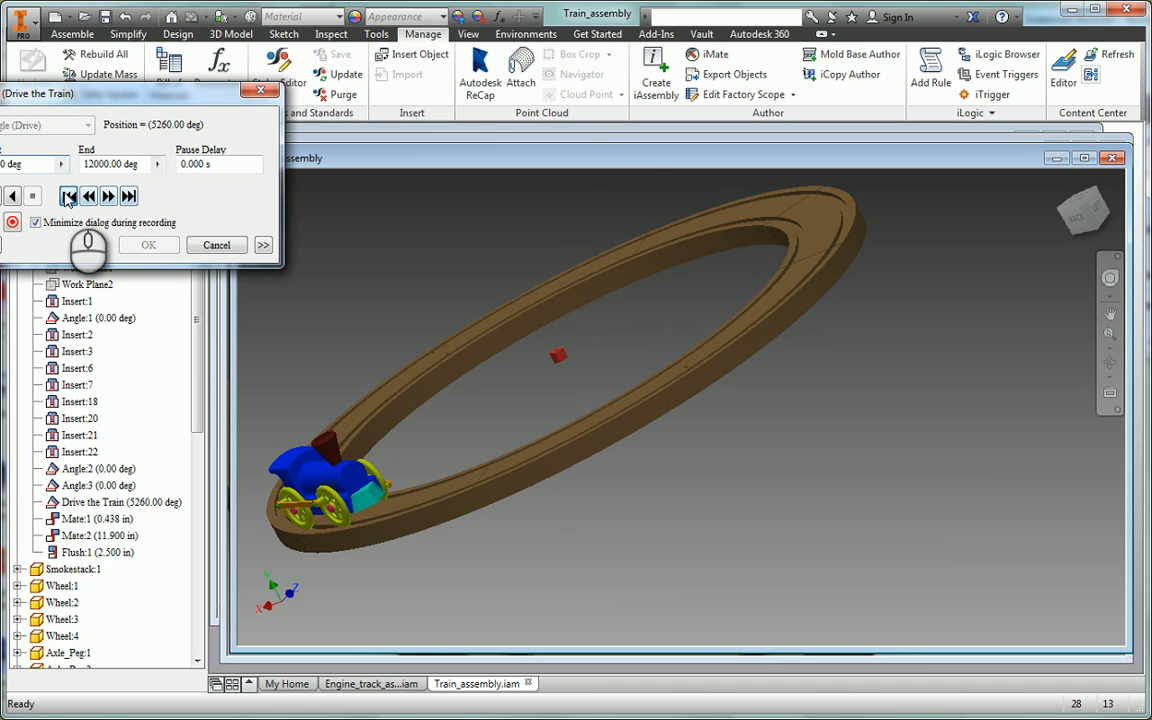
left_click(68, 196)
left_click(6, 196)
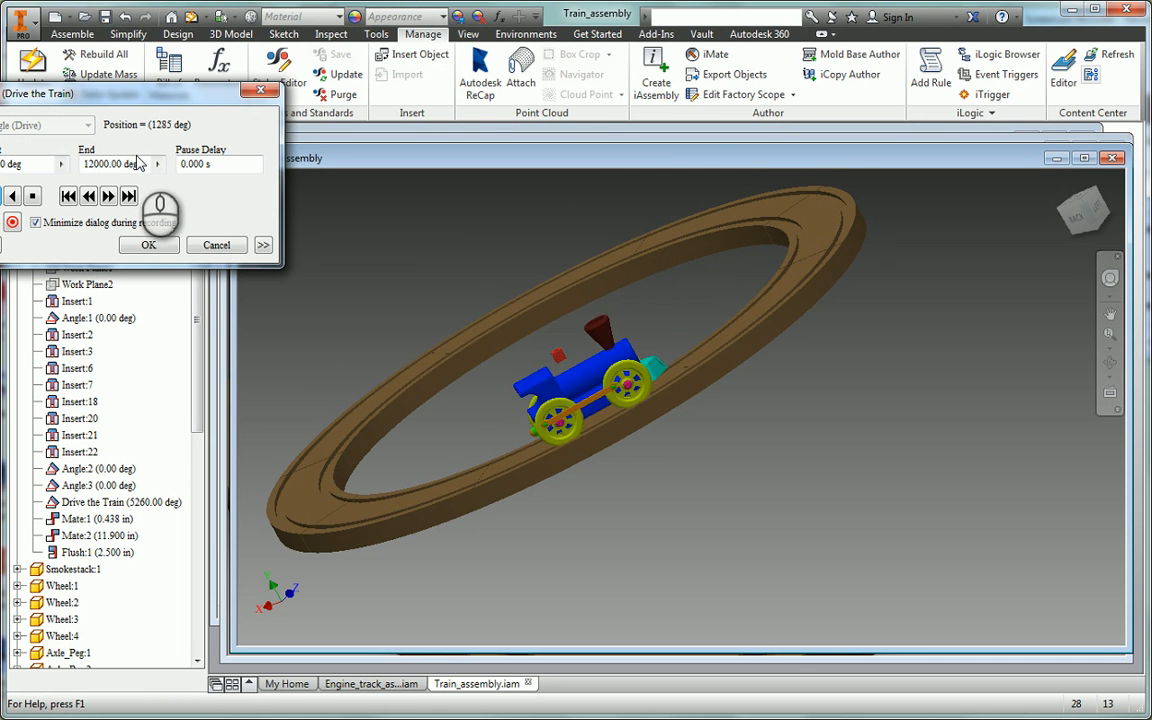
left_click(216, 245)
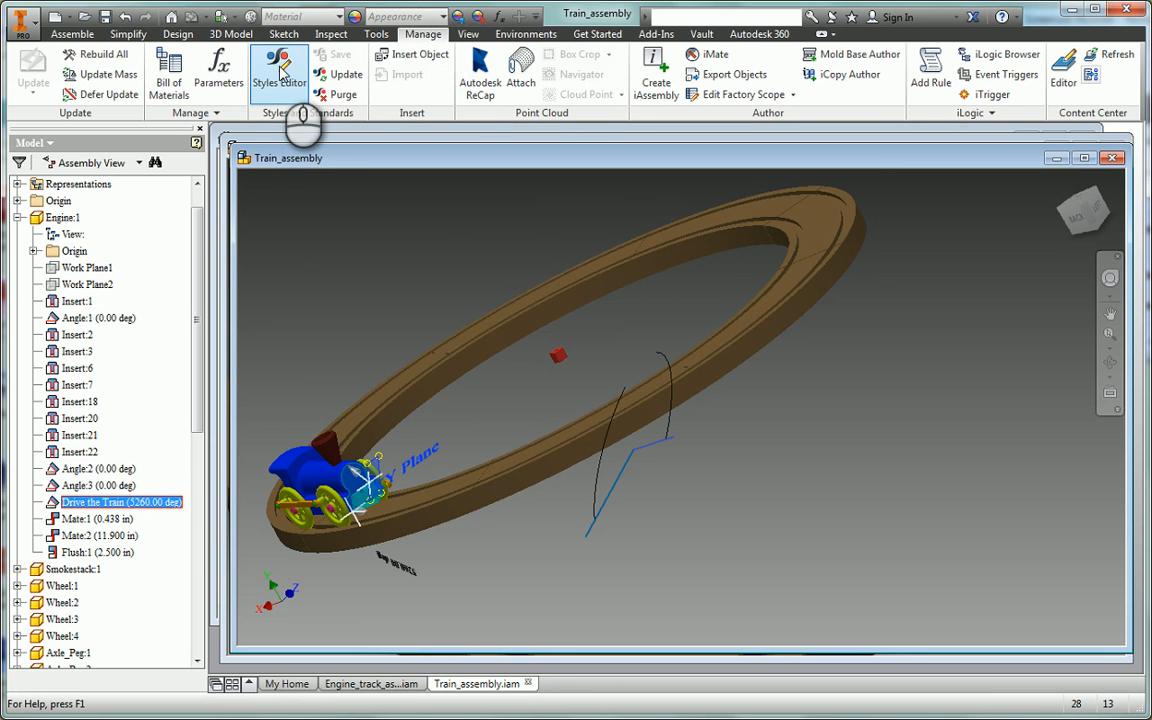
- Set the equation of parameter d46 to -Drive / 2 in the assembly's model parameters
left_click(222, 68)
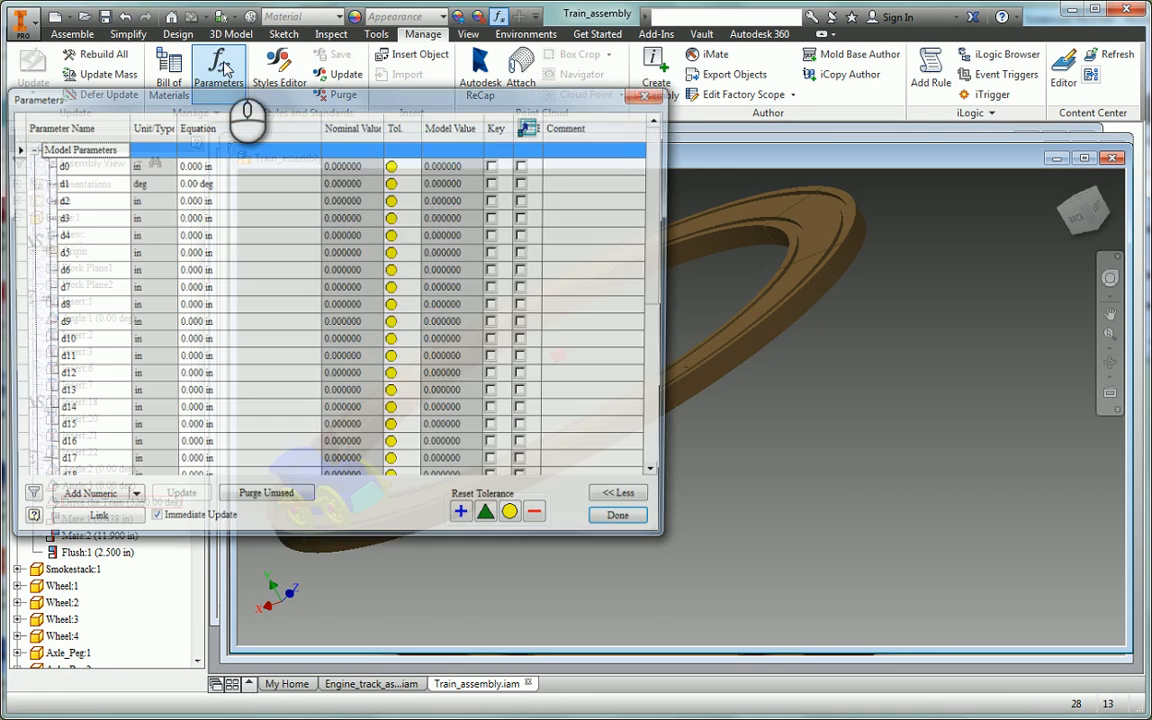
scroll(289, 383, "down", 5)
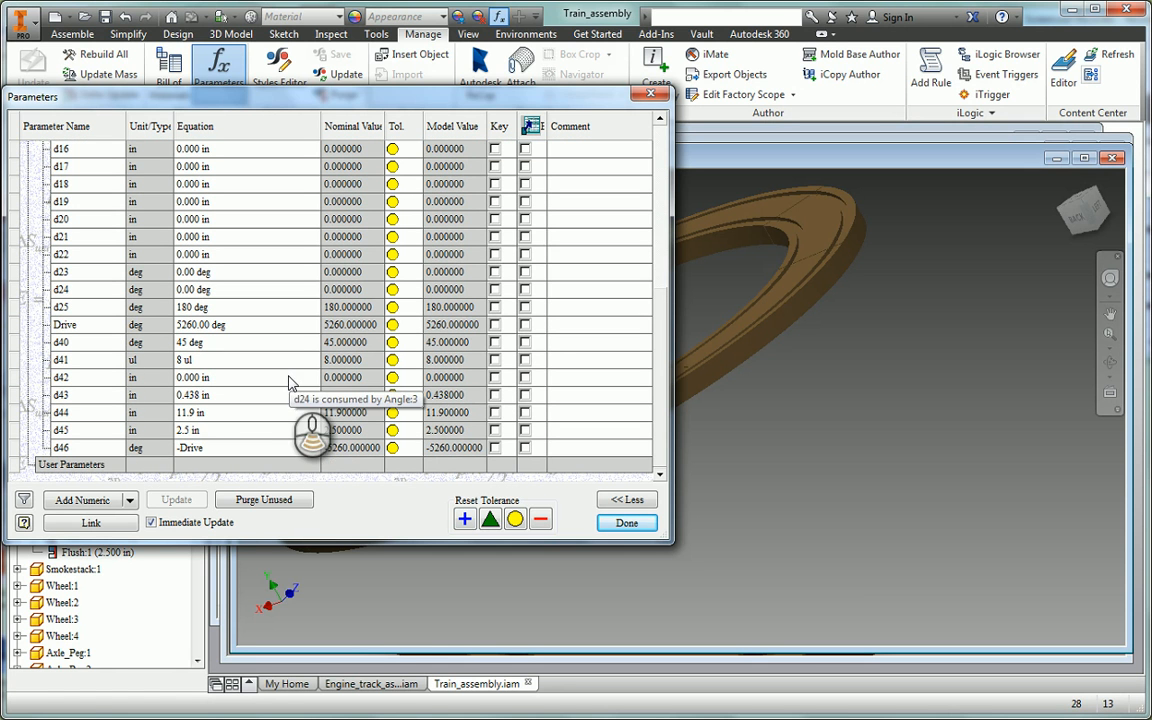
left_click(215, 448)
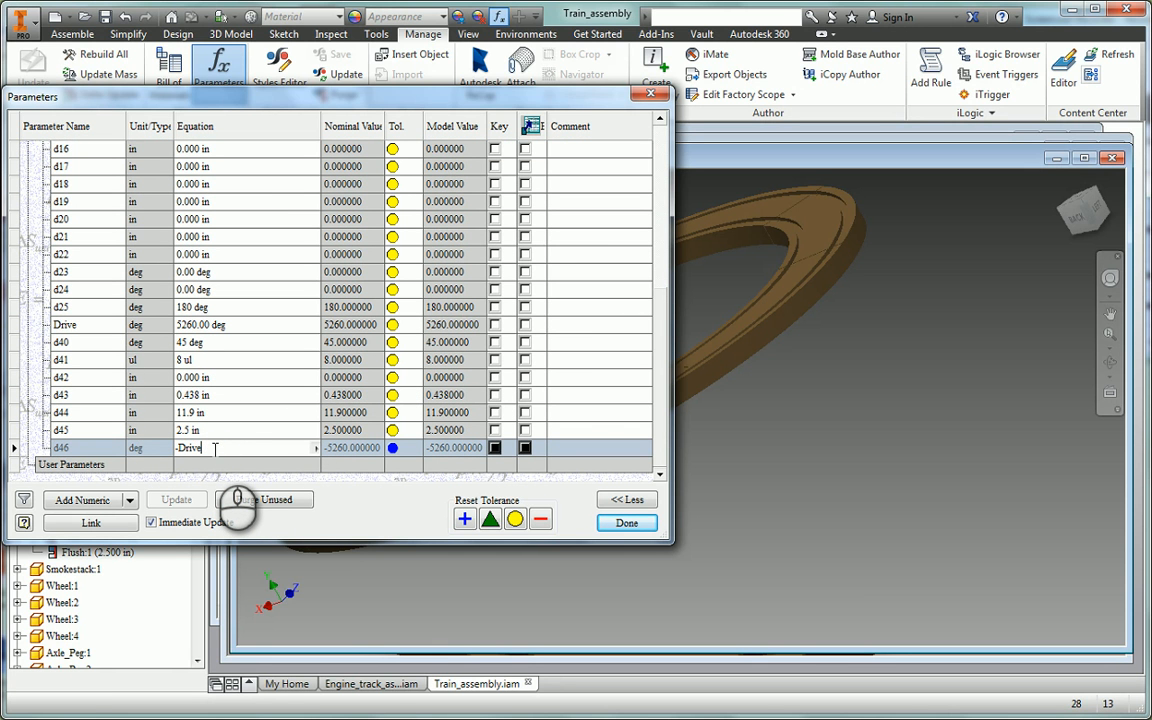
left_click(627, 524)
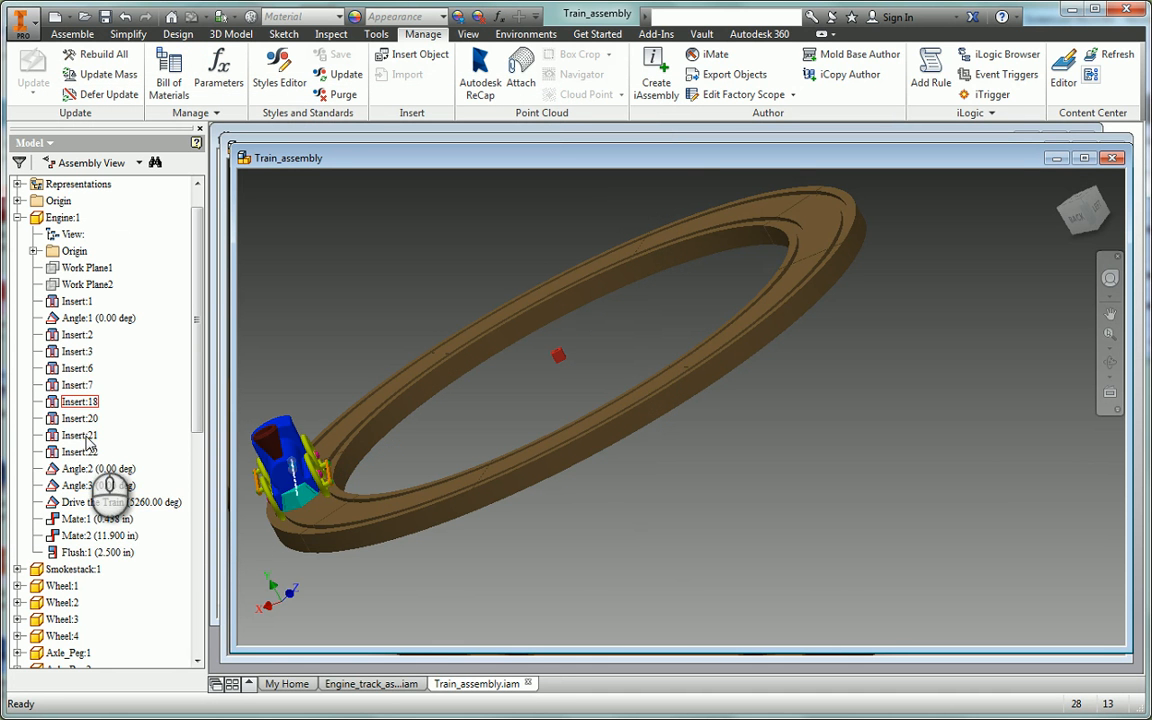
- Drive the Drive the Train constraint forward from its start position and accept the position reached
right_click(92, 502)
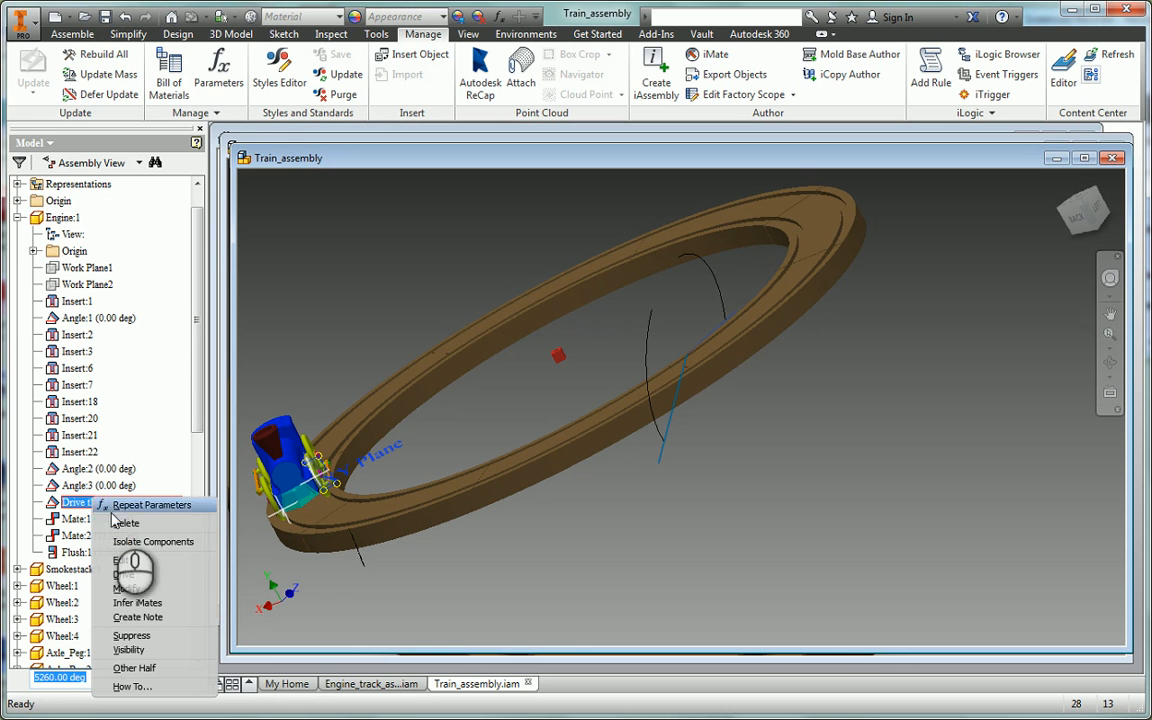
left_click(125, 574)
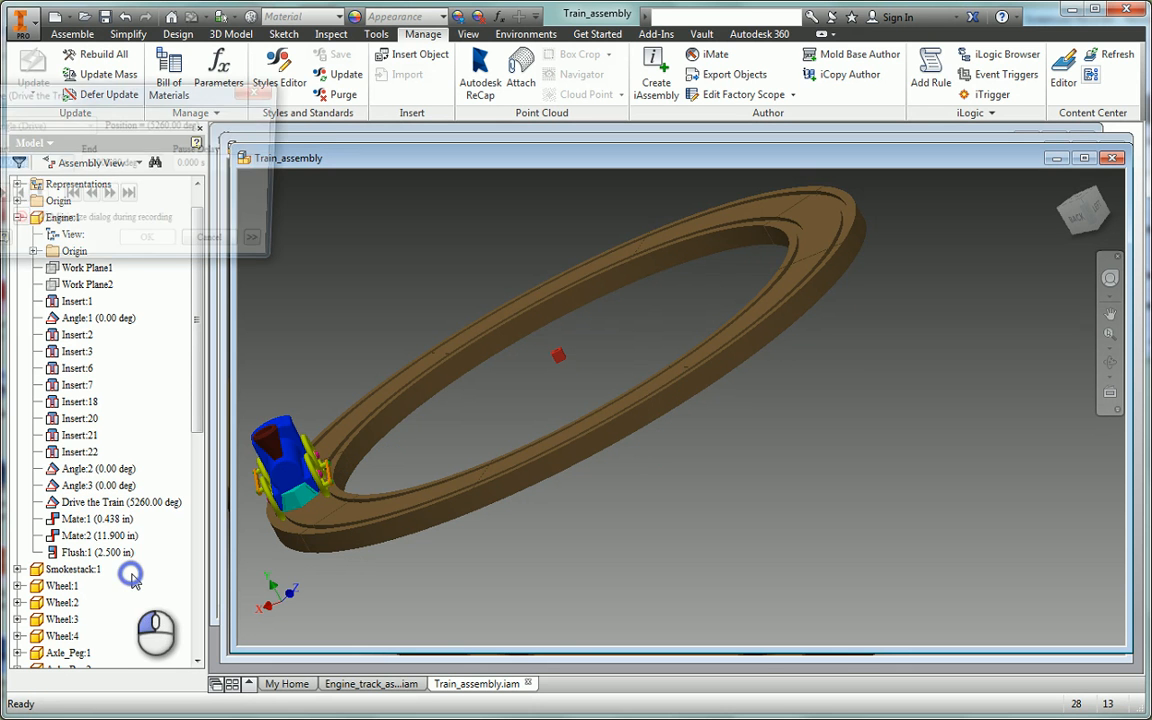
left_click(66, 197)
left_click(2, 196)
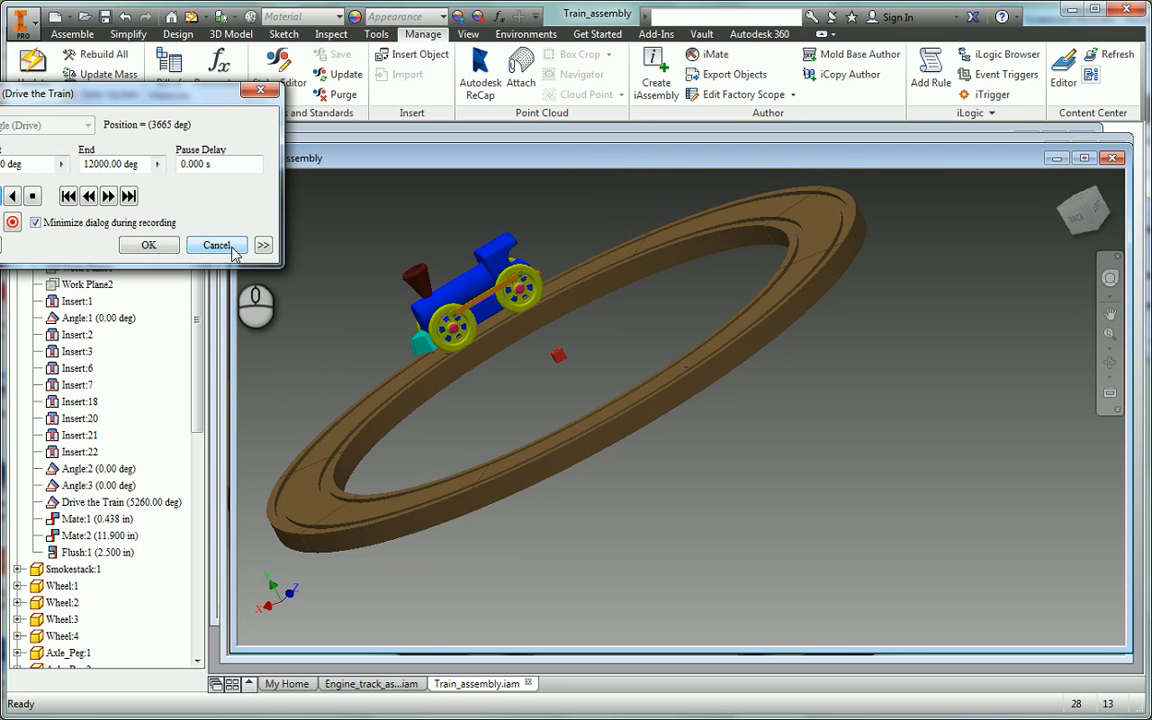
left_click(158, 249)
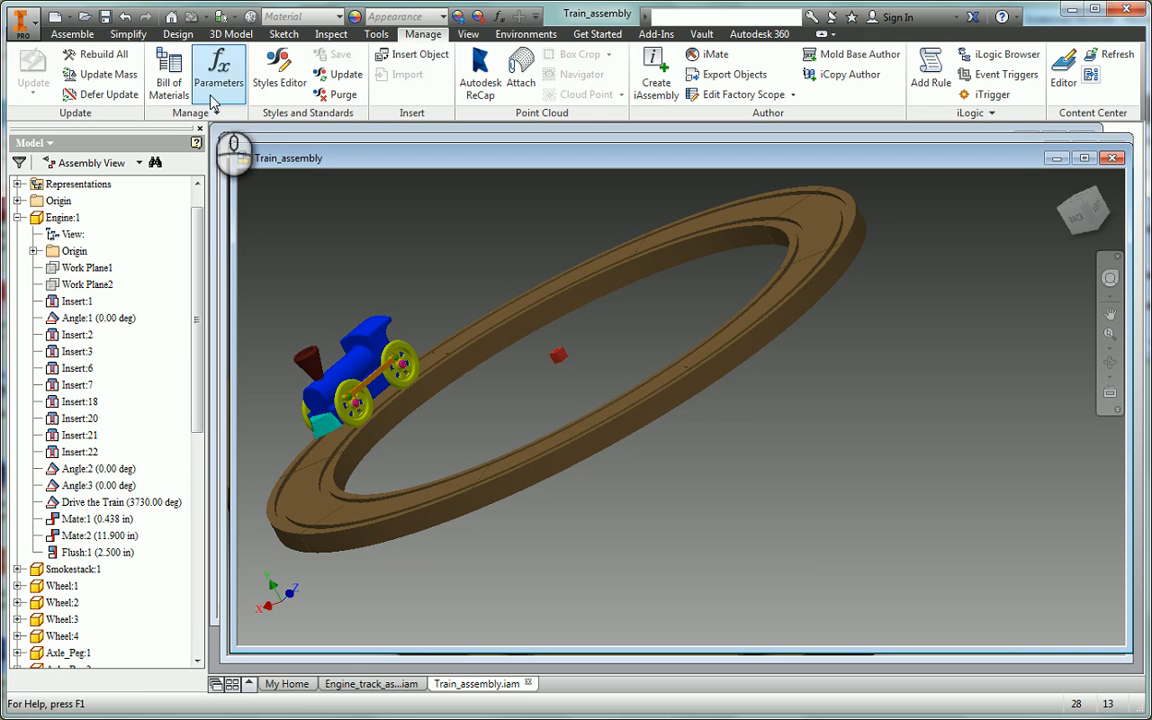
- Set the equation of parameter d46 to -Drive / 10.8 in the assembly's model parameters
left_click(132, 535)
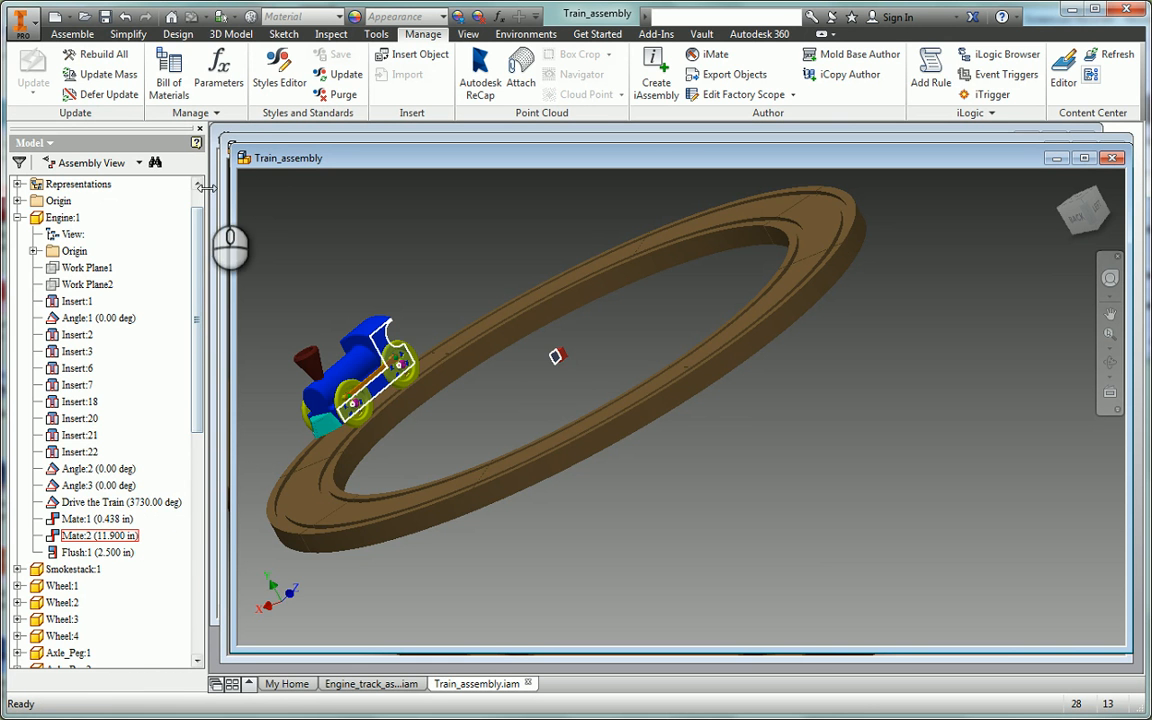
left_click(218, 70)
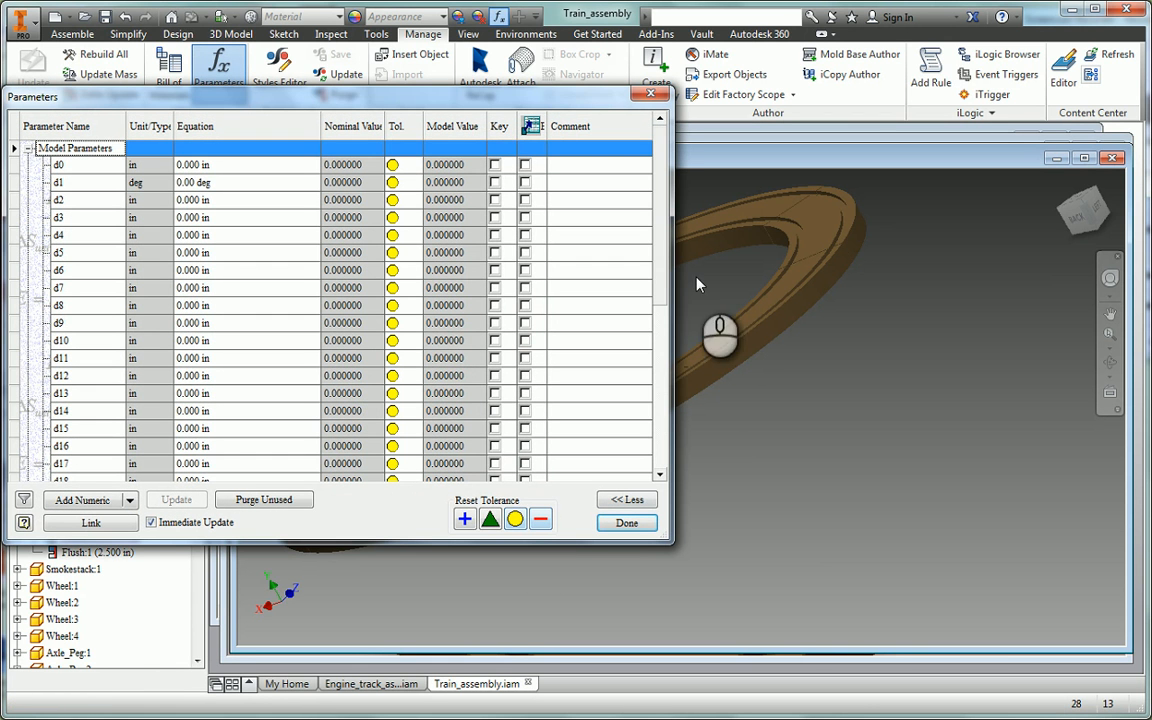
scroll(660, 257, "down", 6)
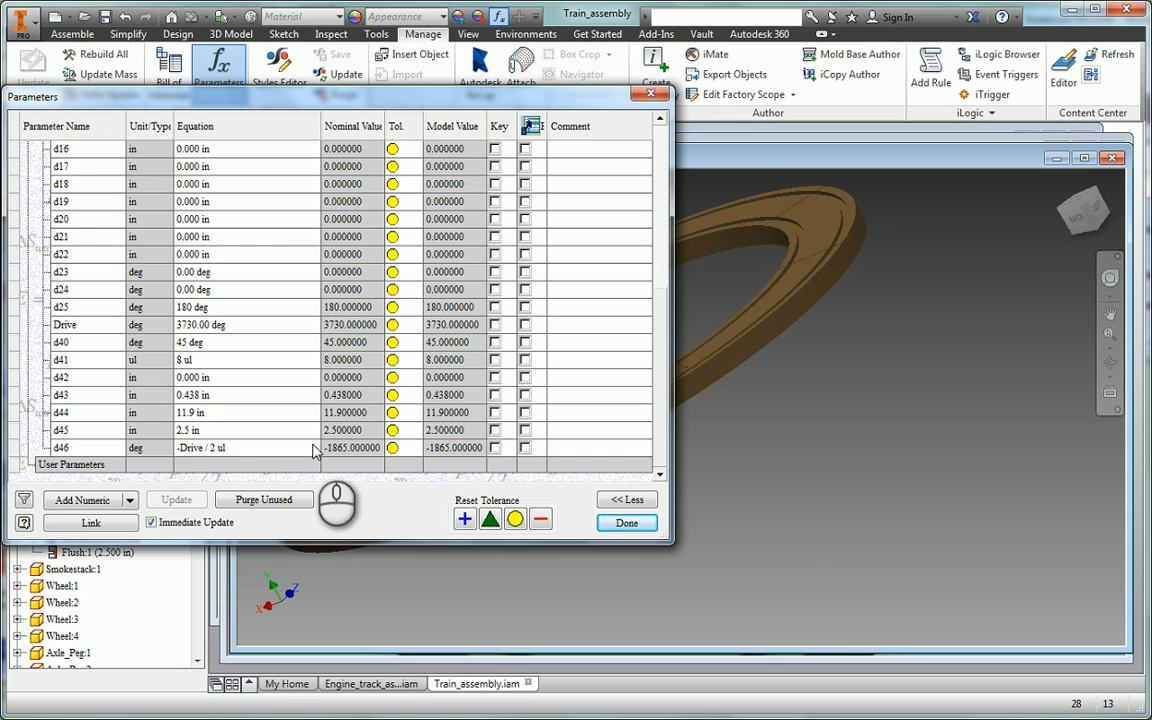
left_click(233, 449)
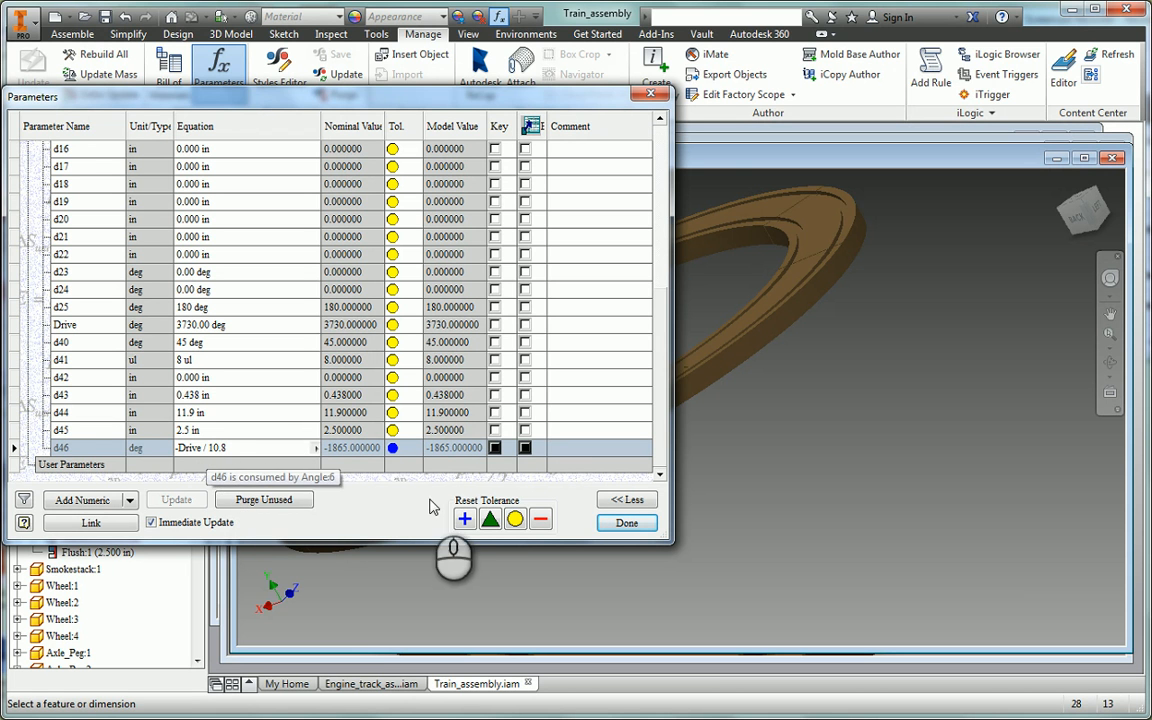
key("Return")
left_click(624, 522)
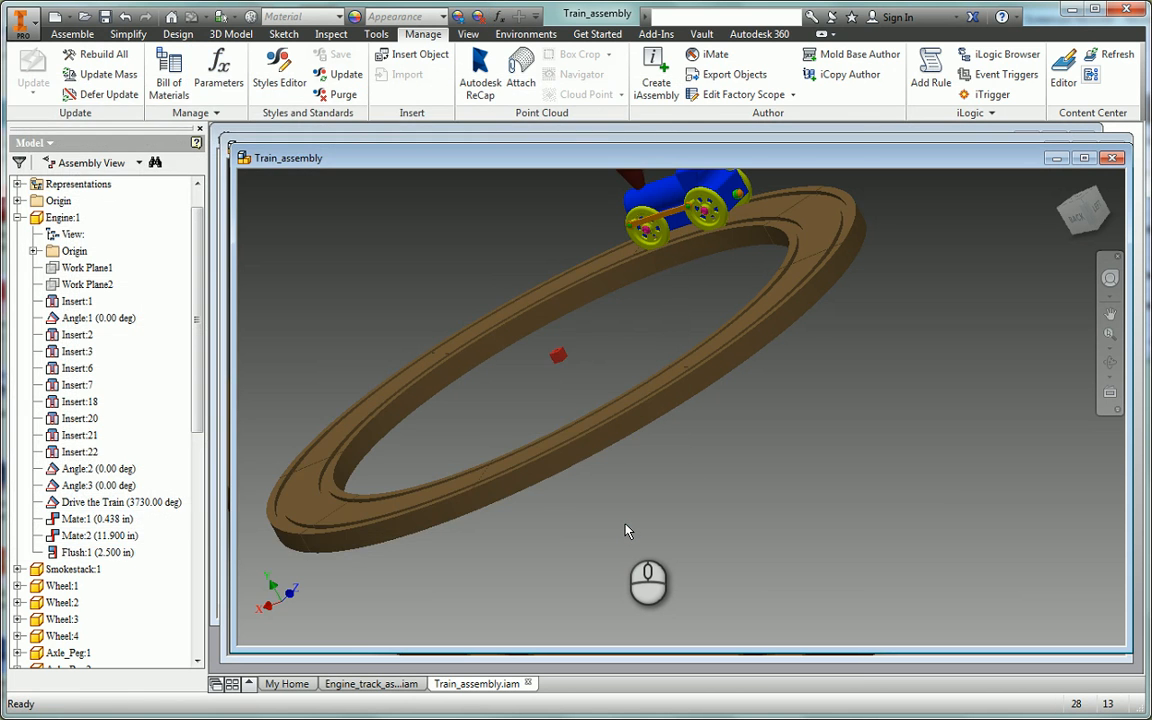
- Drive the Drive the Train constraint from its start and set the drive increment to 10 deg
right_click(53, 505)
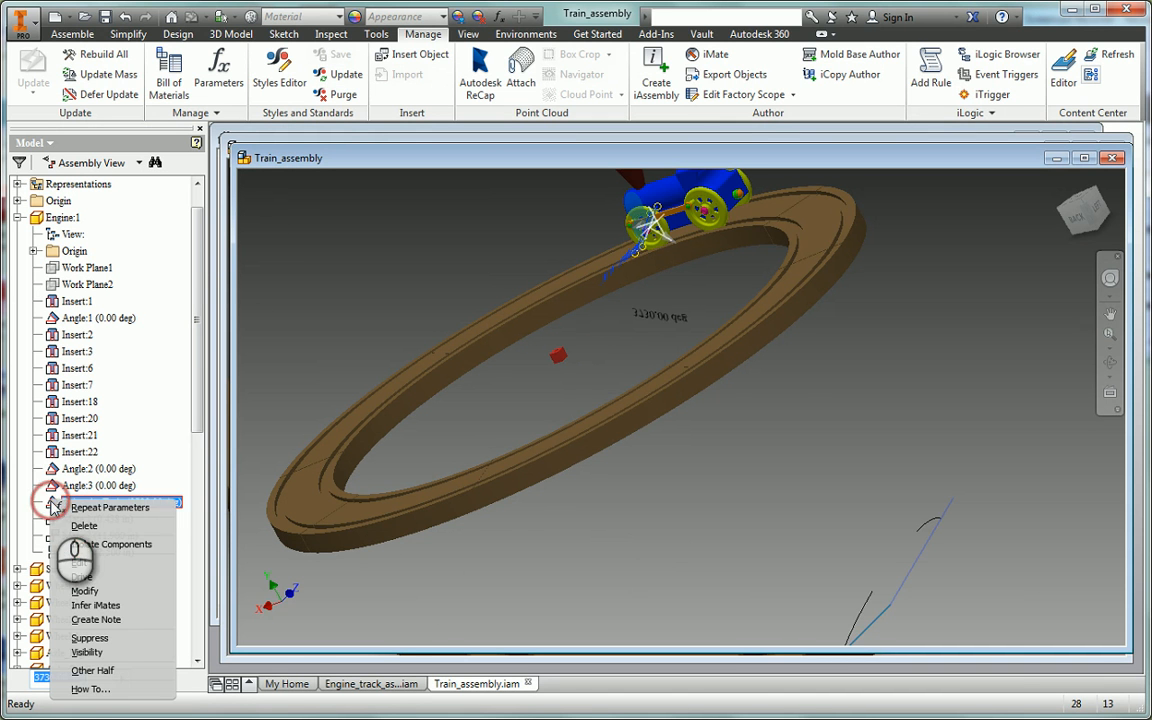
left_click(100, 580)
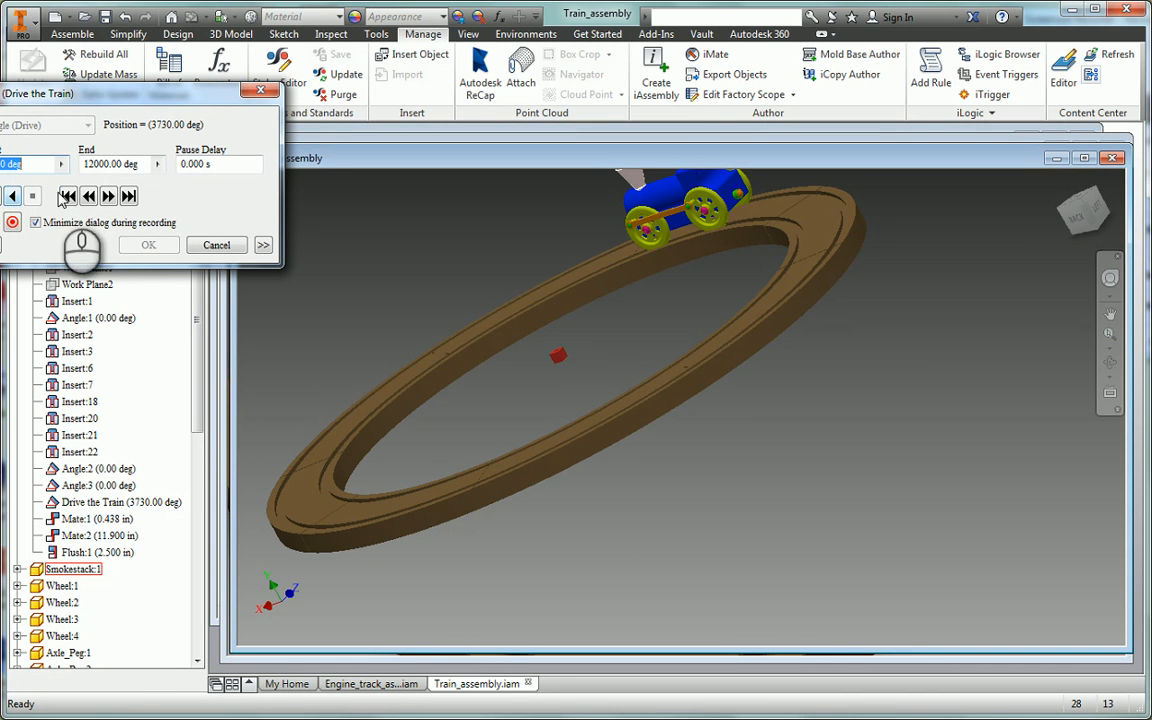
left_click(72, 198)
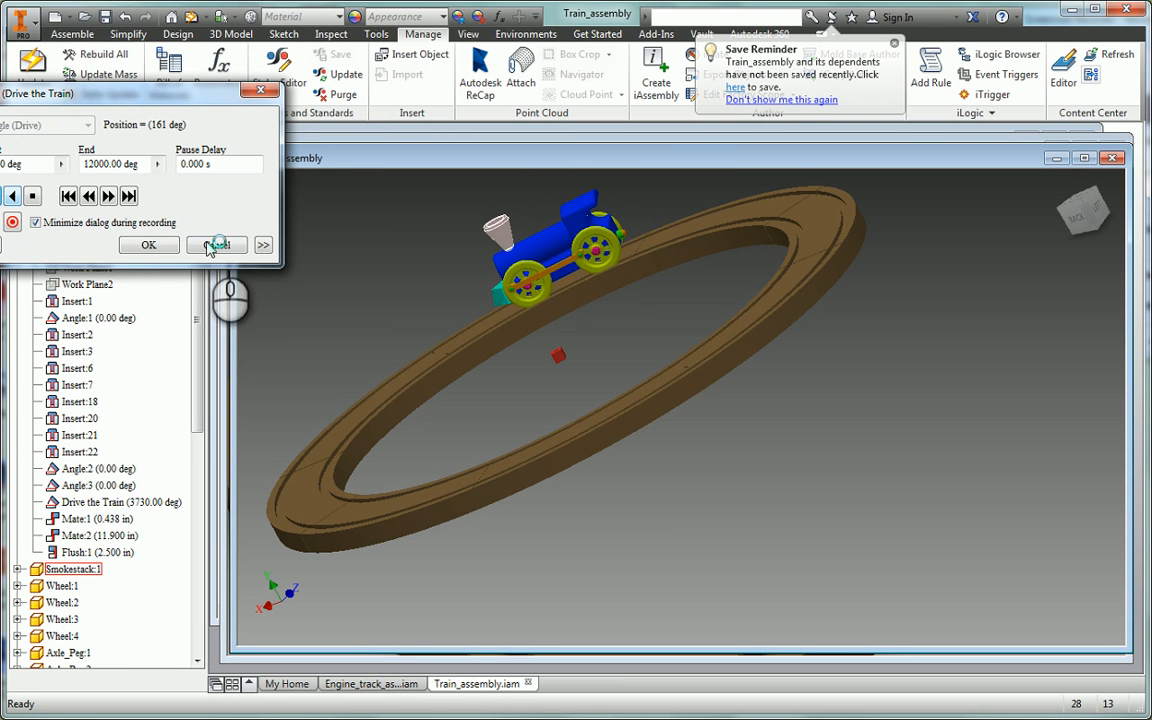
left_click(263, 245)
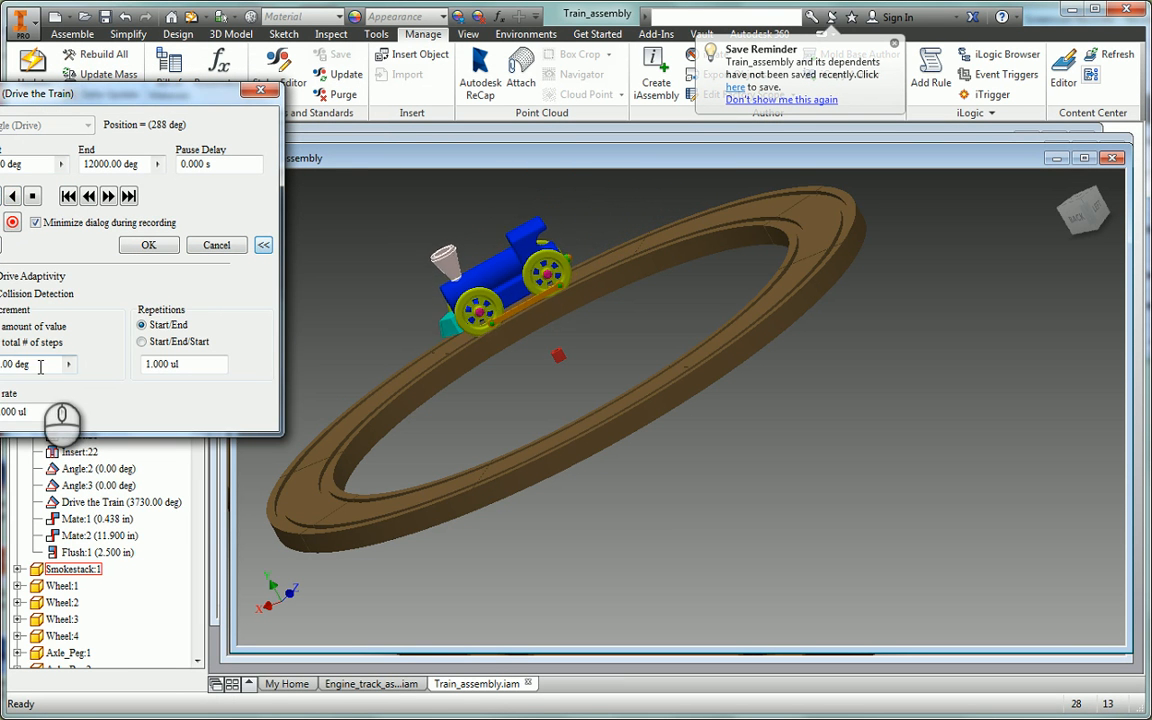
left_click_drag(37, 365, 0, 367)
type("10")
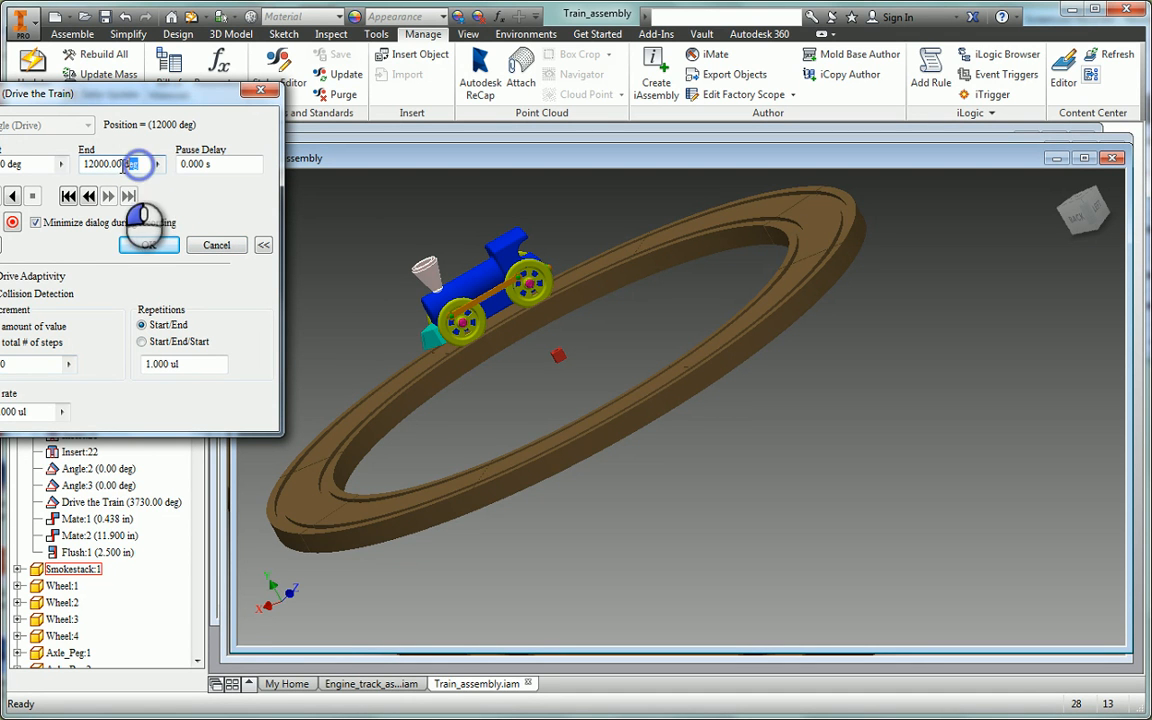
- Set the drive's end value to 10.8*360, run it forward from the start, and close the drive settings
left_click_drag(140, 164, 79, 168)
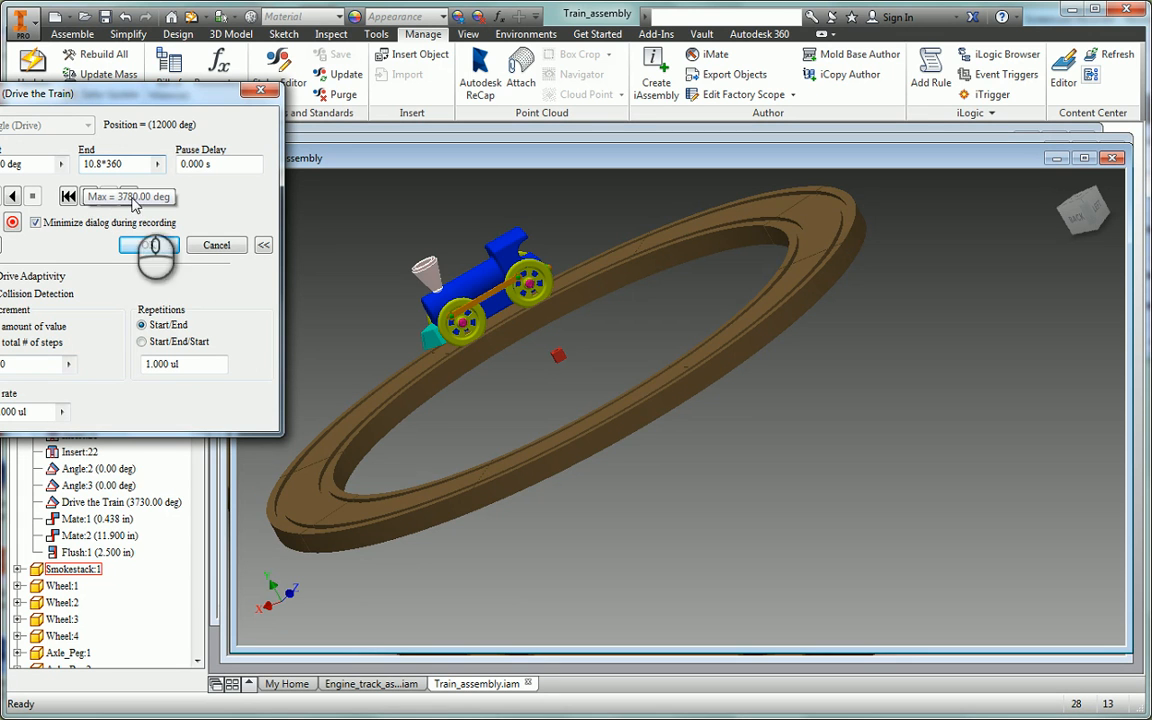
left_click(67, 196)
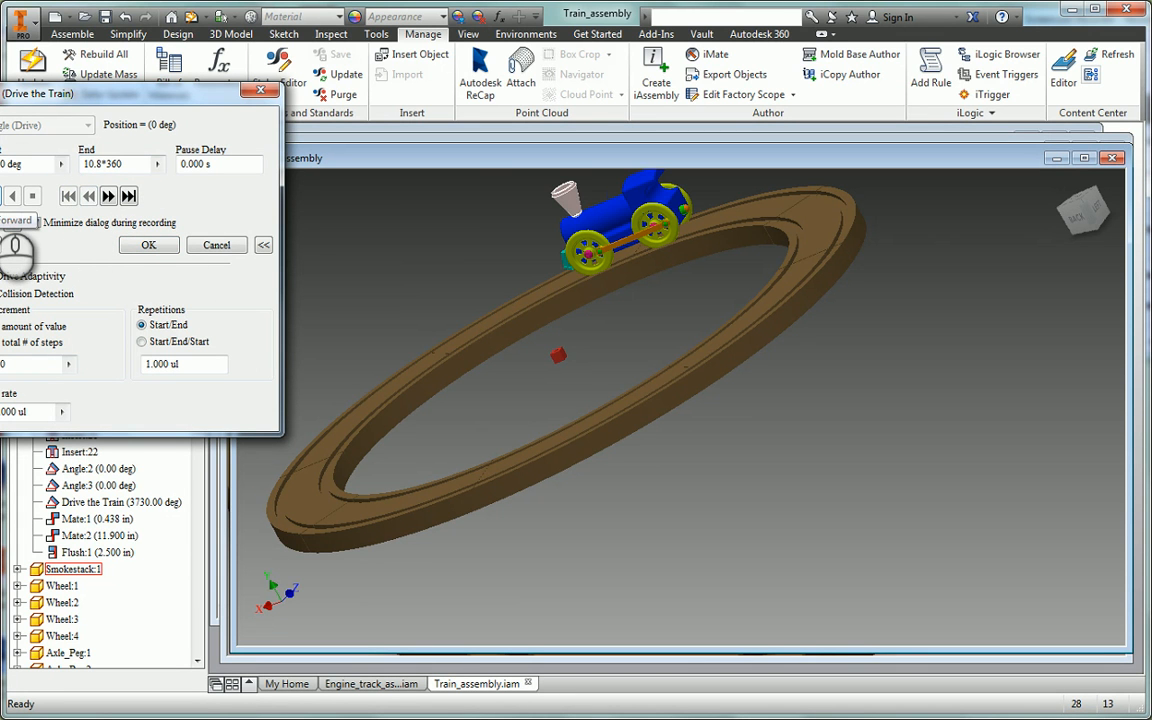
left_click(2, 197)
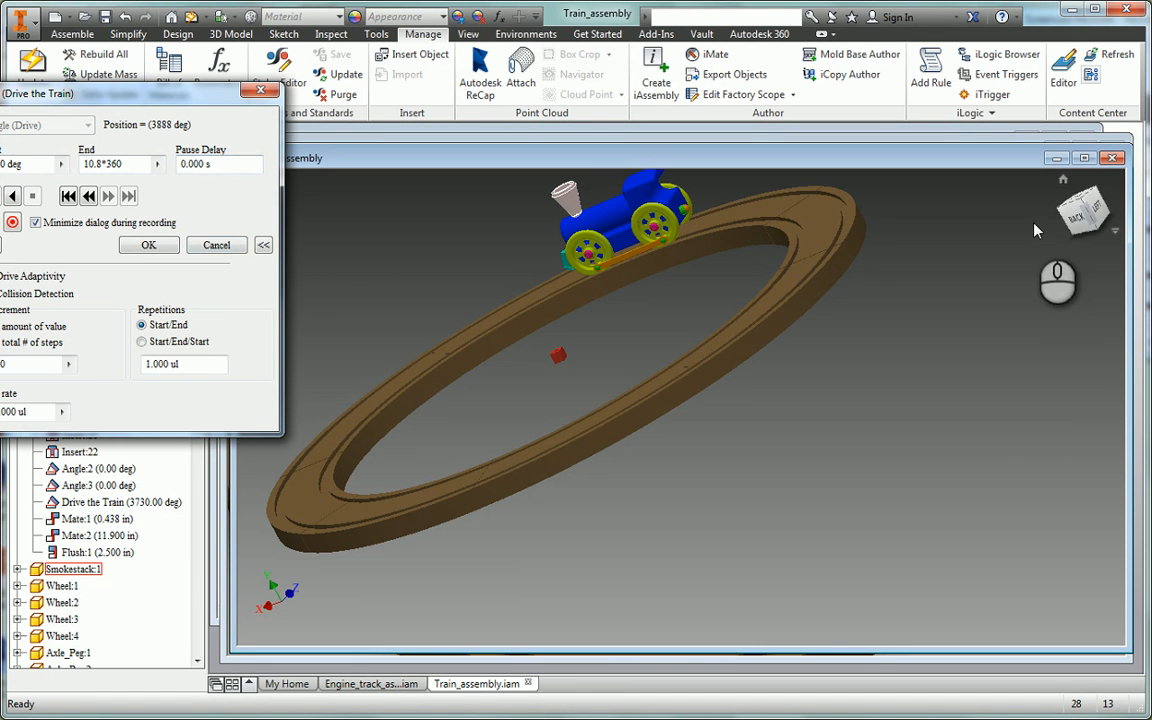
left_click(262, 92)
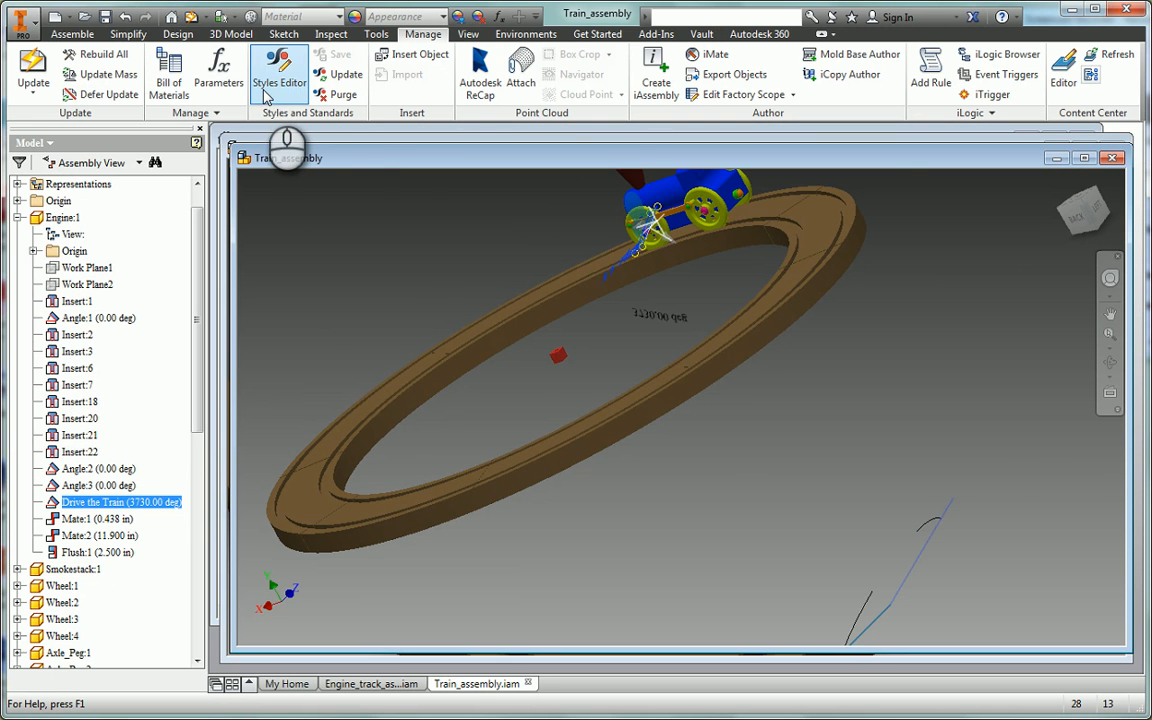
- Reopen the drive settings of the Drive the Train constraint with the additional options shown and the train at its start position
left_click(370, 263)
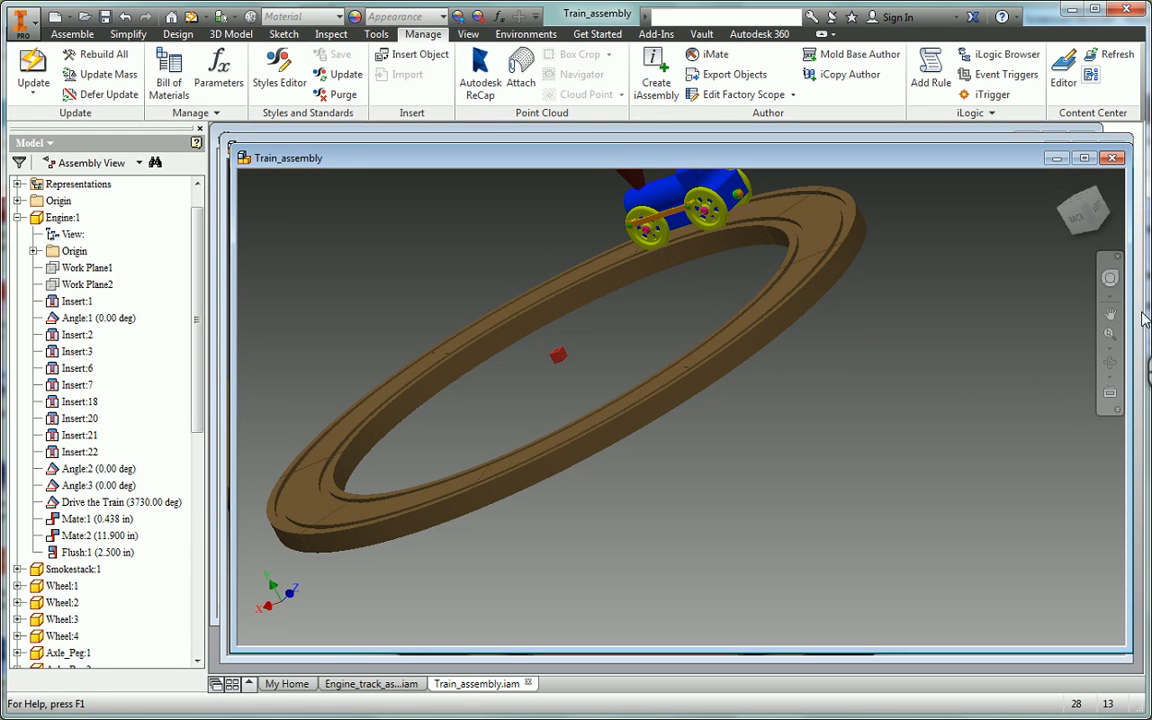
left_click(1110, 313)
left_click_drag(766, 308, 872, 380)
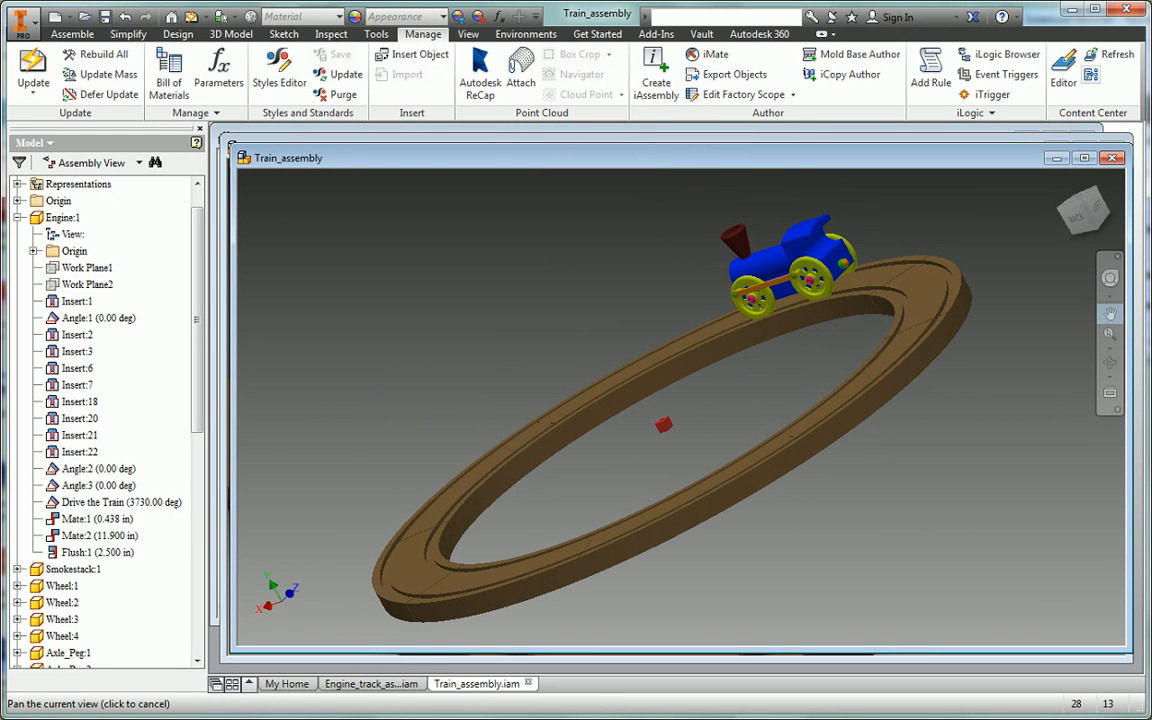
left_click(1110, 365)
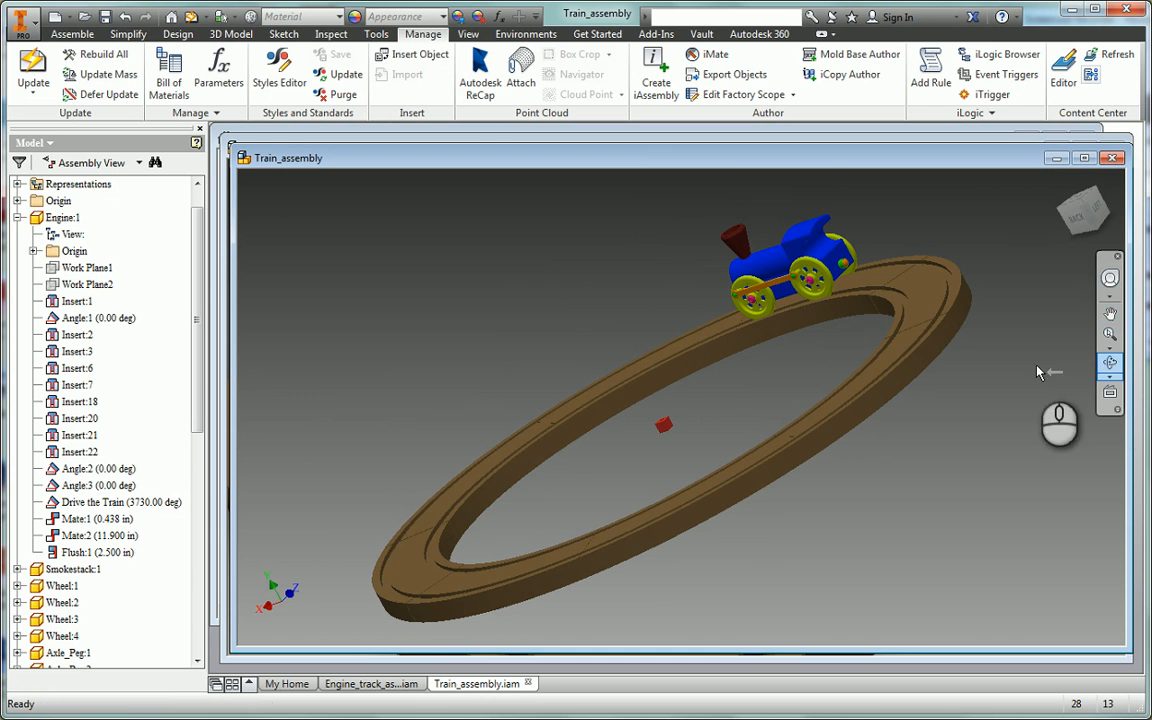
left_click_drag(746, 463, 660, 599)
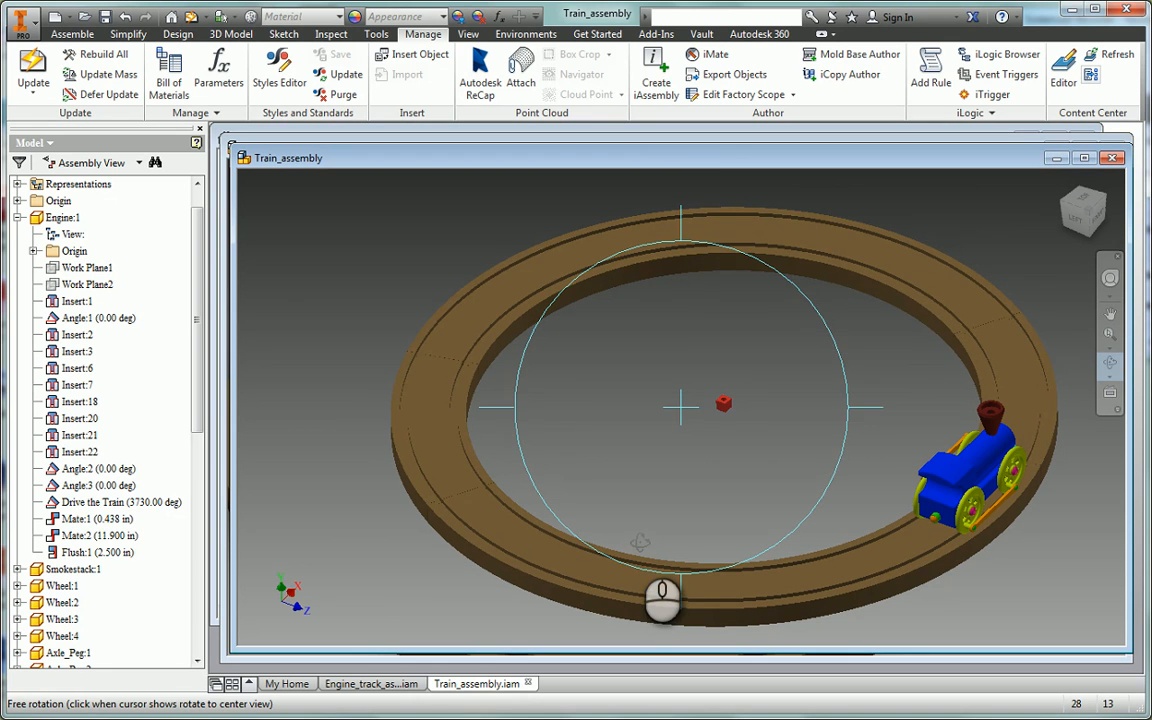
key("Escape")
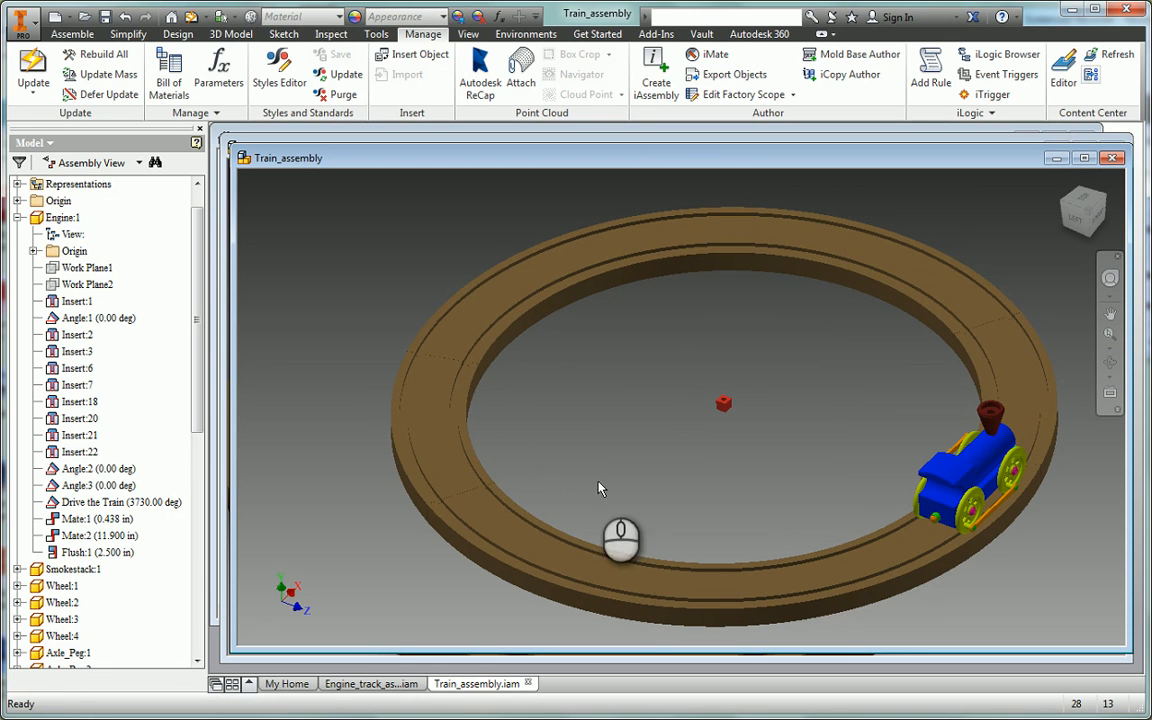
right_click(85, 505)
left_click(138, 588)
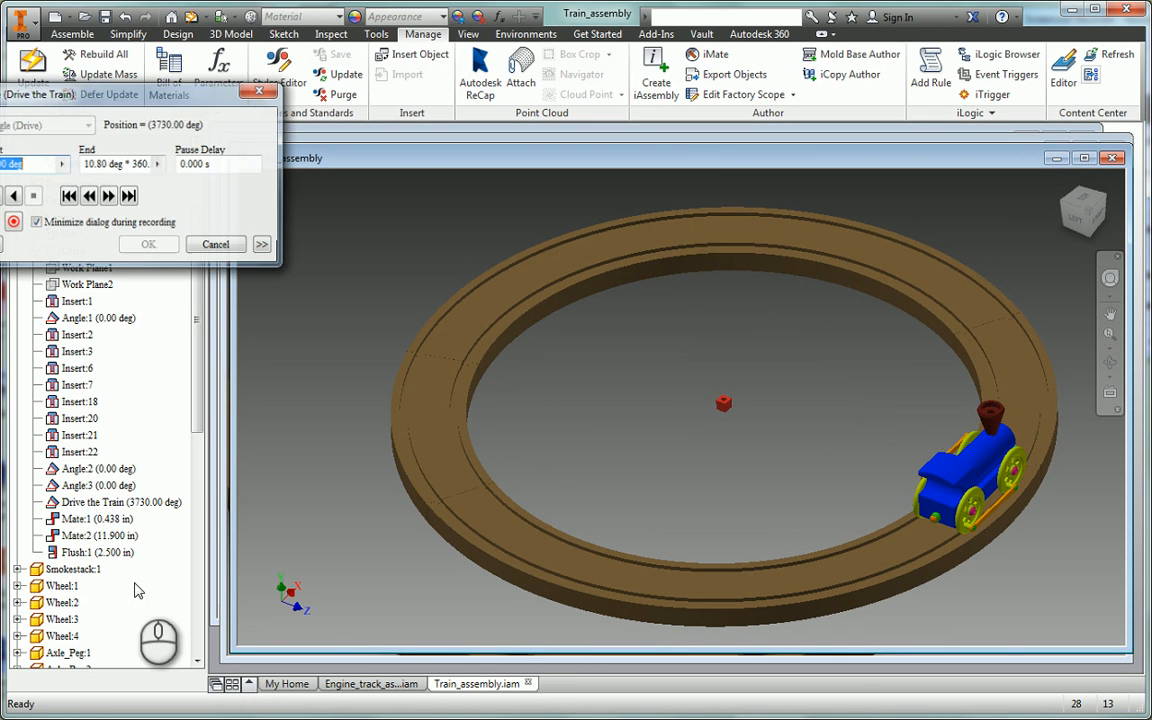
left_click(264, 245)
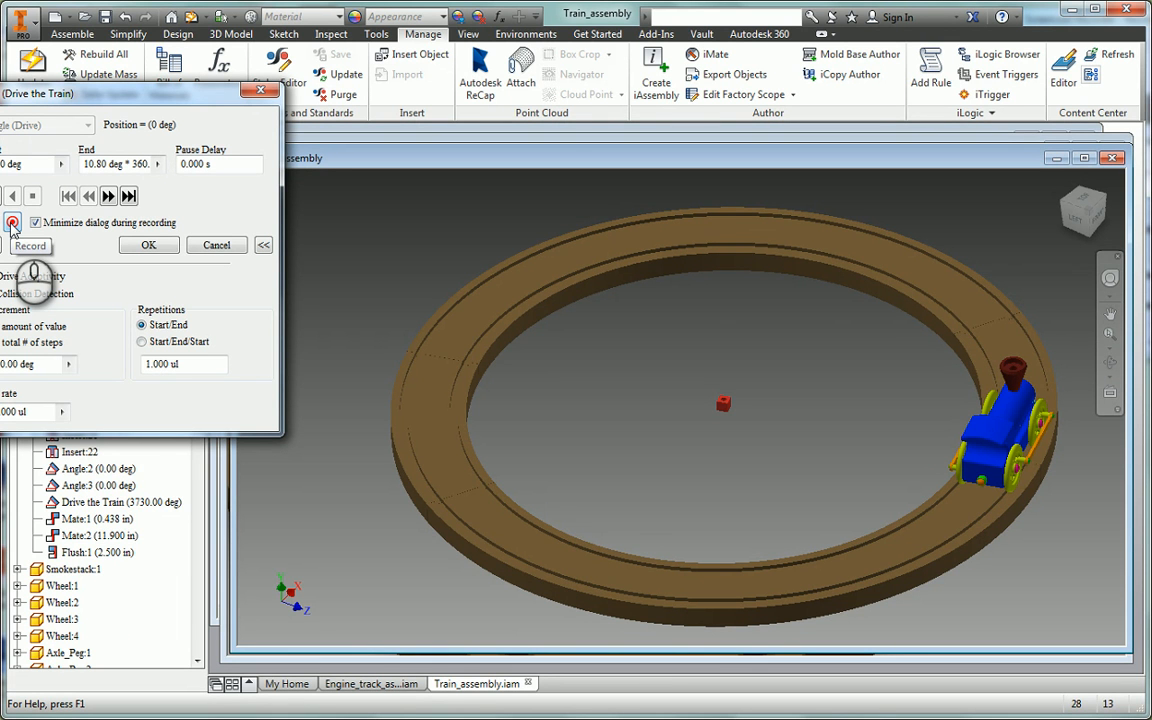
- Set up recording of the drive to a WMV file named Drive, using BroadBand (250Kbps) bandwidth and 640 x 480 image size
left_click(12, 223)
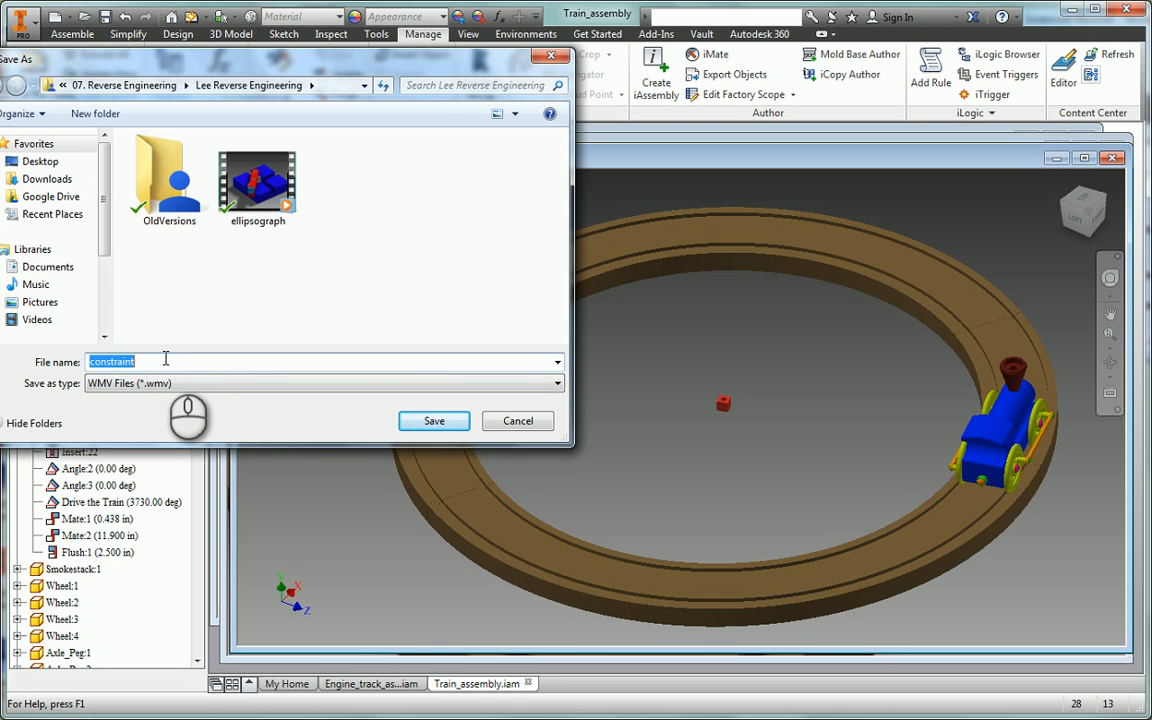
type("Drive")
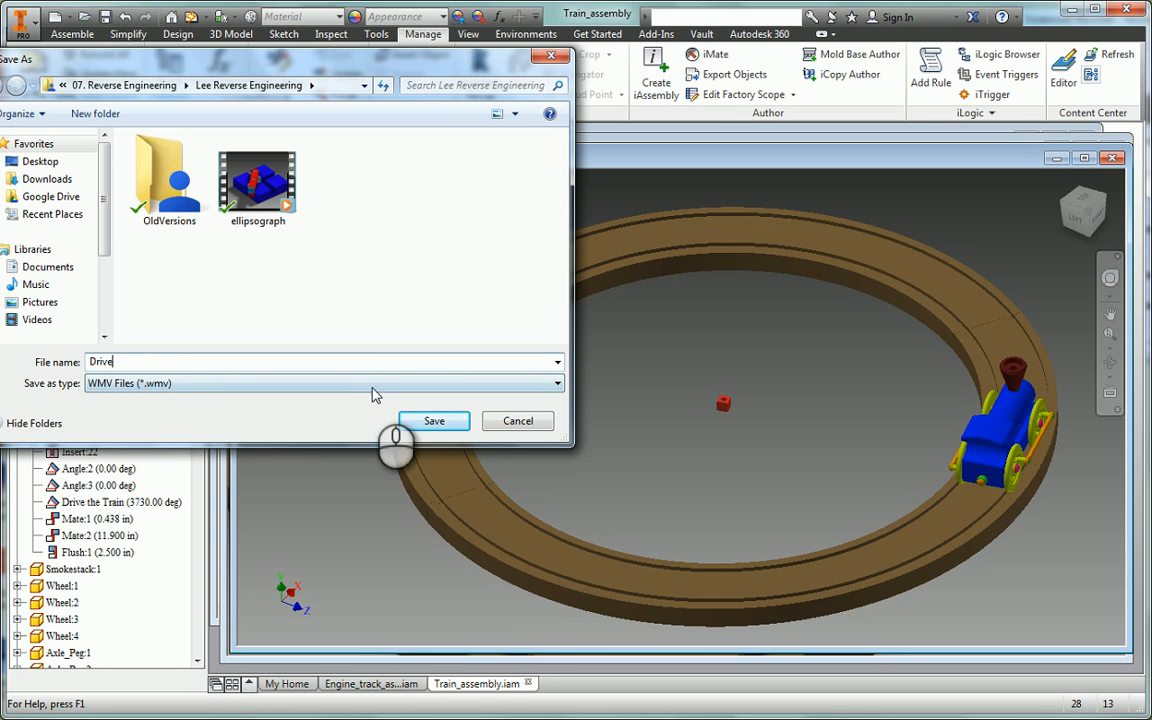
left_click(435, 421)
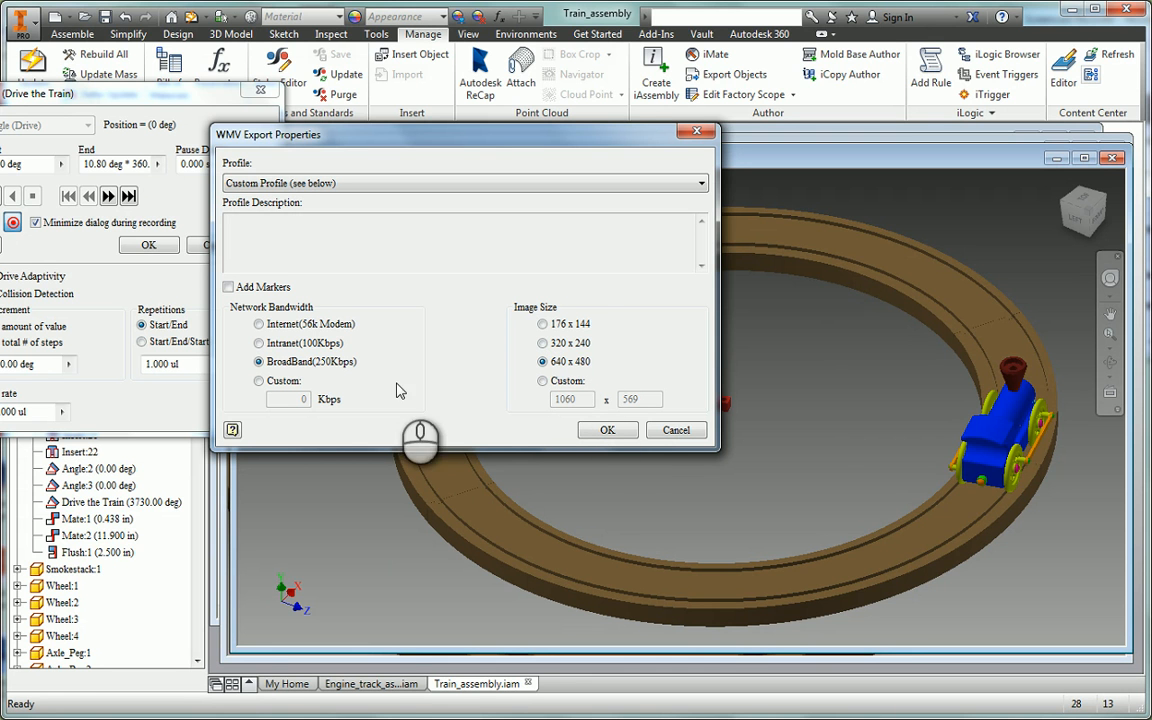
left_click(607, 431)
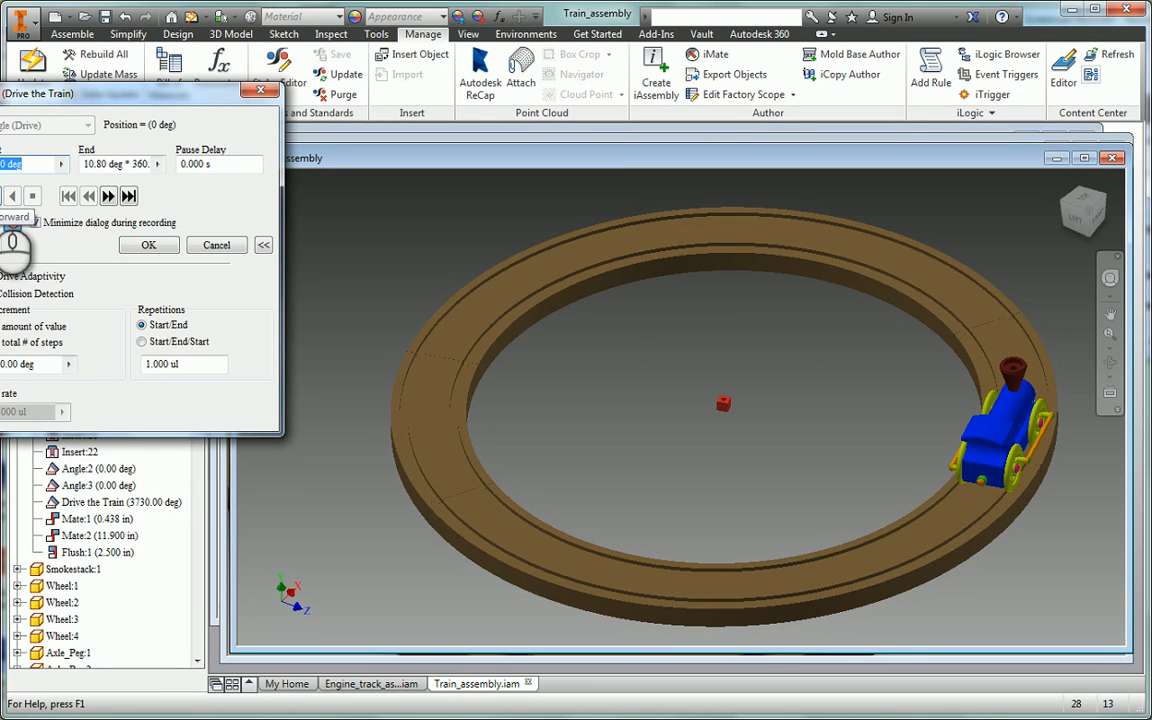
- Run the drive forward through its full range to record the train's lap, then cancel out of the drive settings
left_click(2, 196)
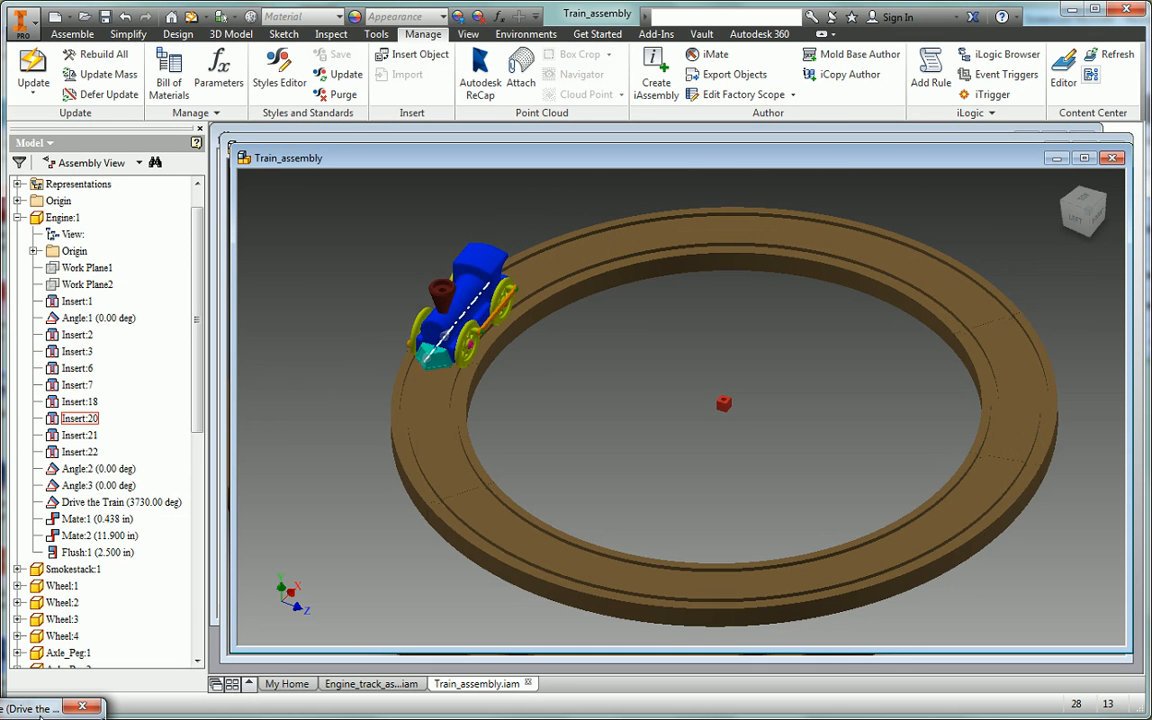
right_click(40, 708)
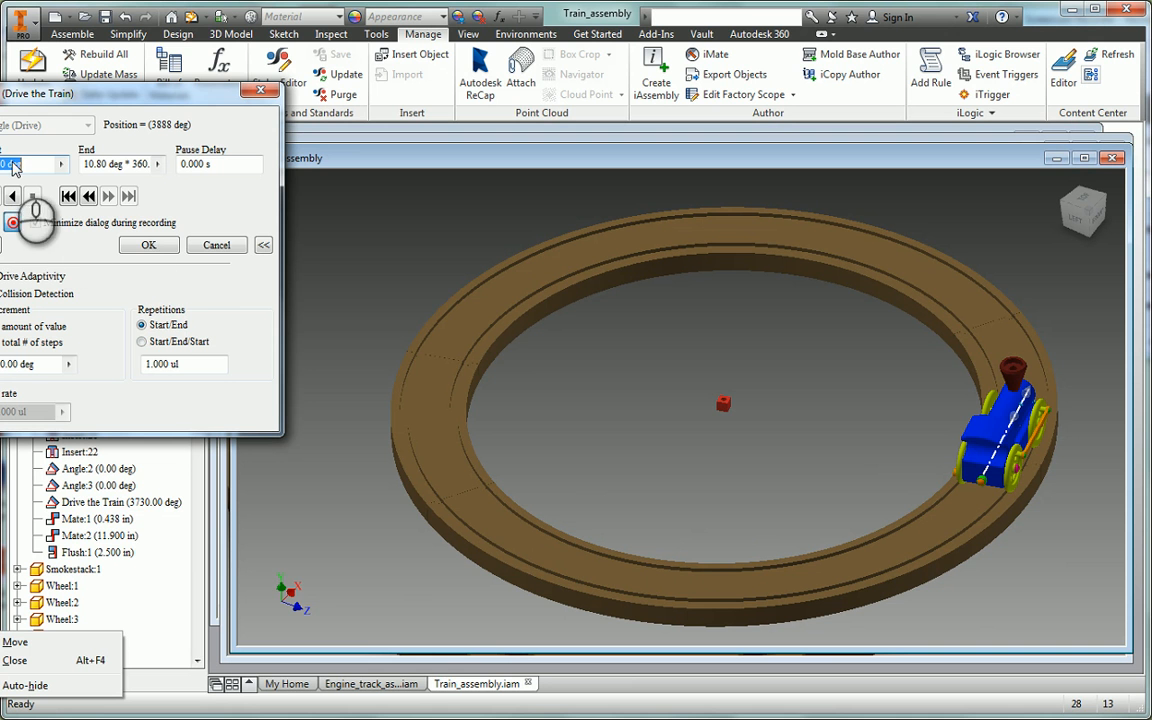
left_click(215, 248)
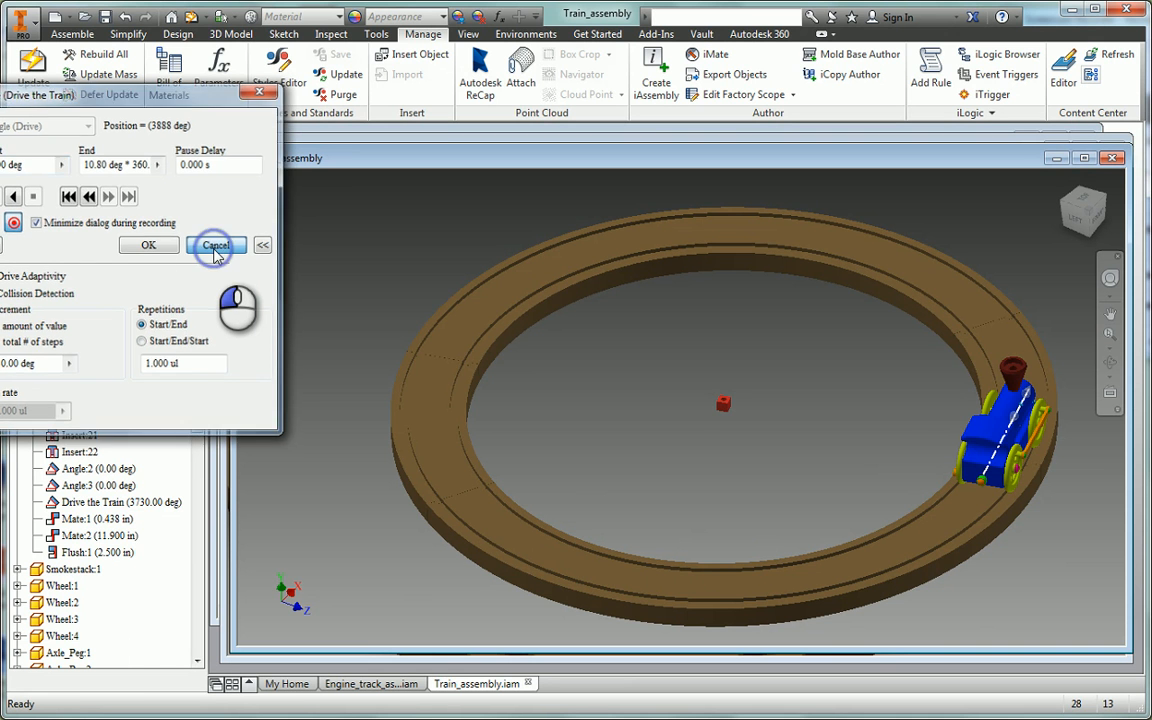